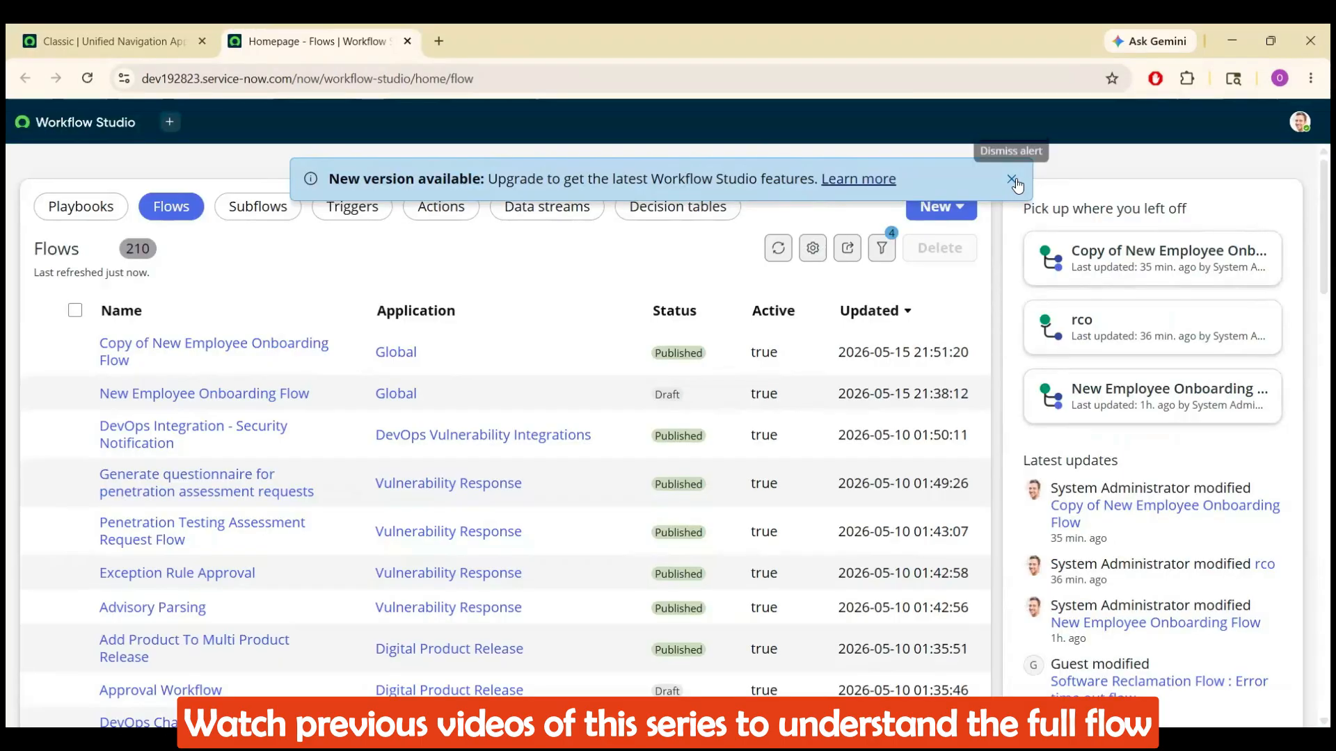
Open the New Employee Onboarding Flow and examine its approvals, Onboarding Location Check branches, catalog tasks and requested item updates
click(1014, 180)
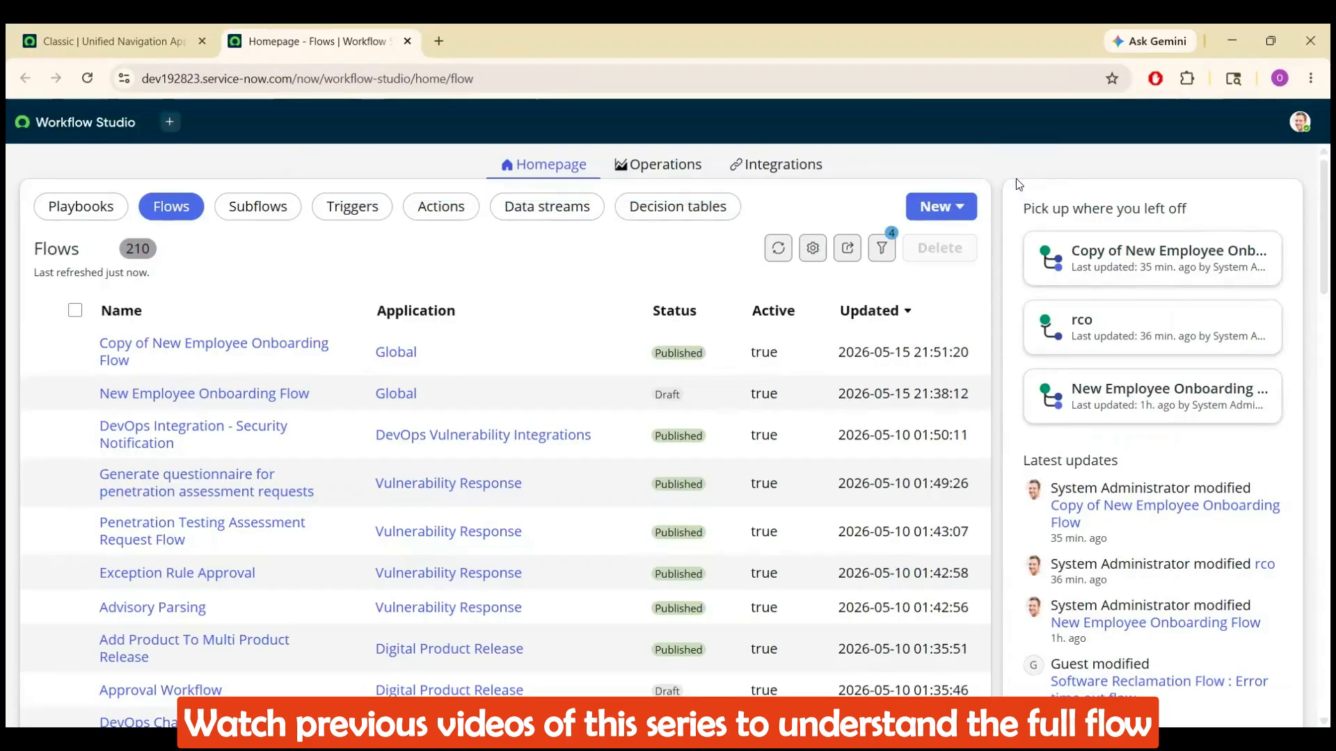
click(265, 393)
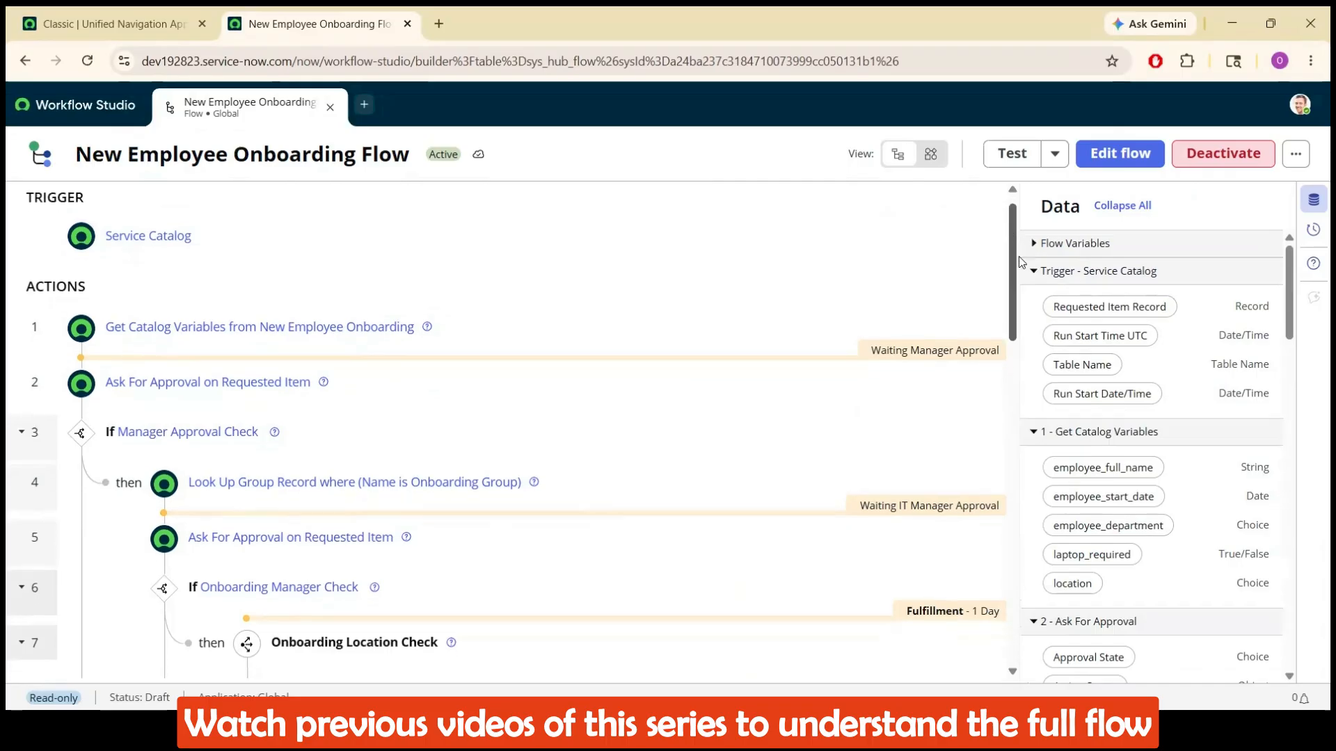
scroll(1020, 262, down, 3)
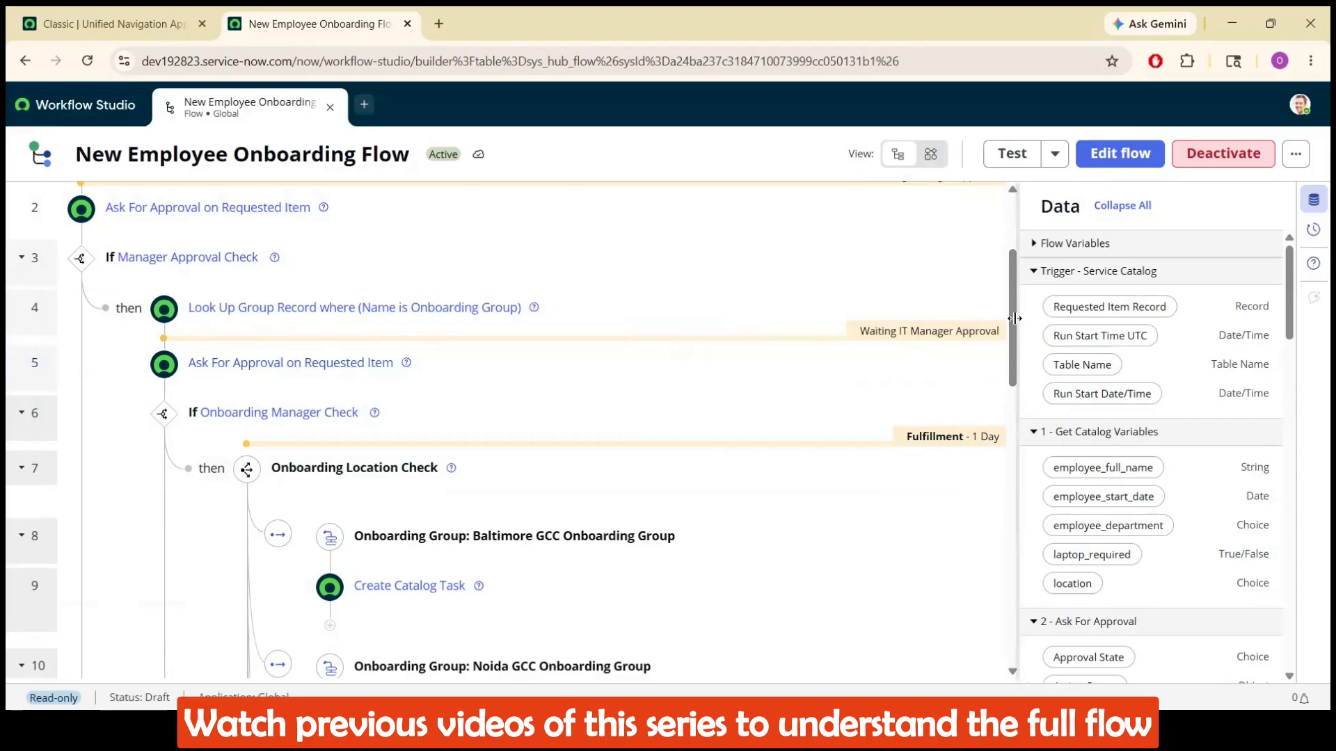
scroll(1012, 323, down, 3)
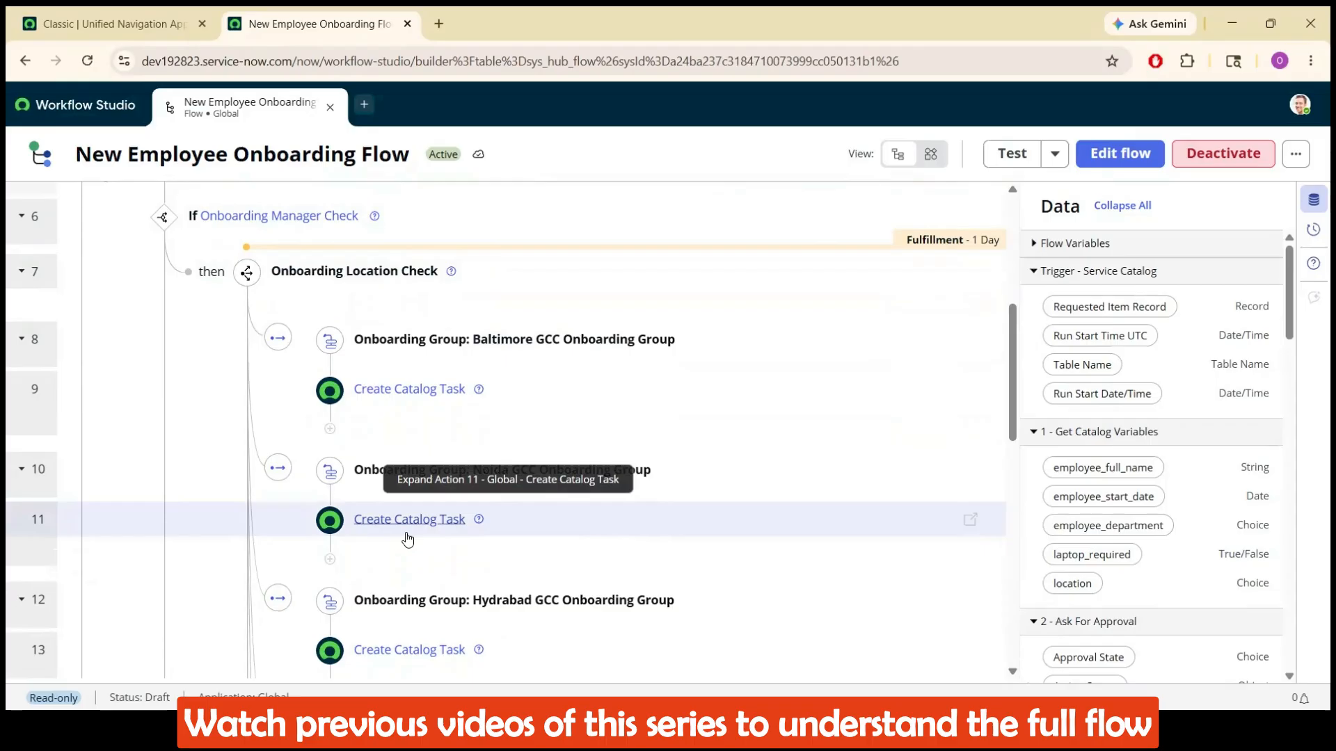
key(ctrl+minus)
key(ctrl+minus)
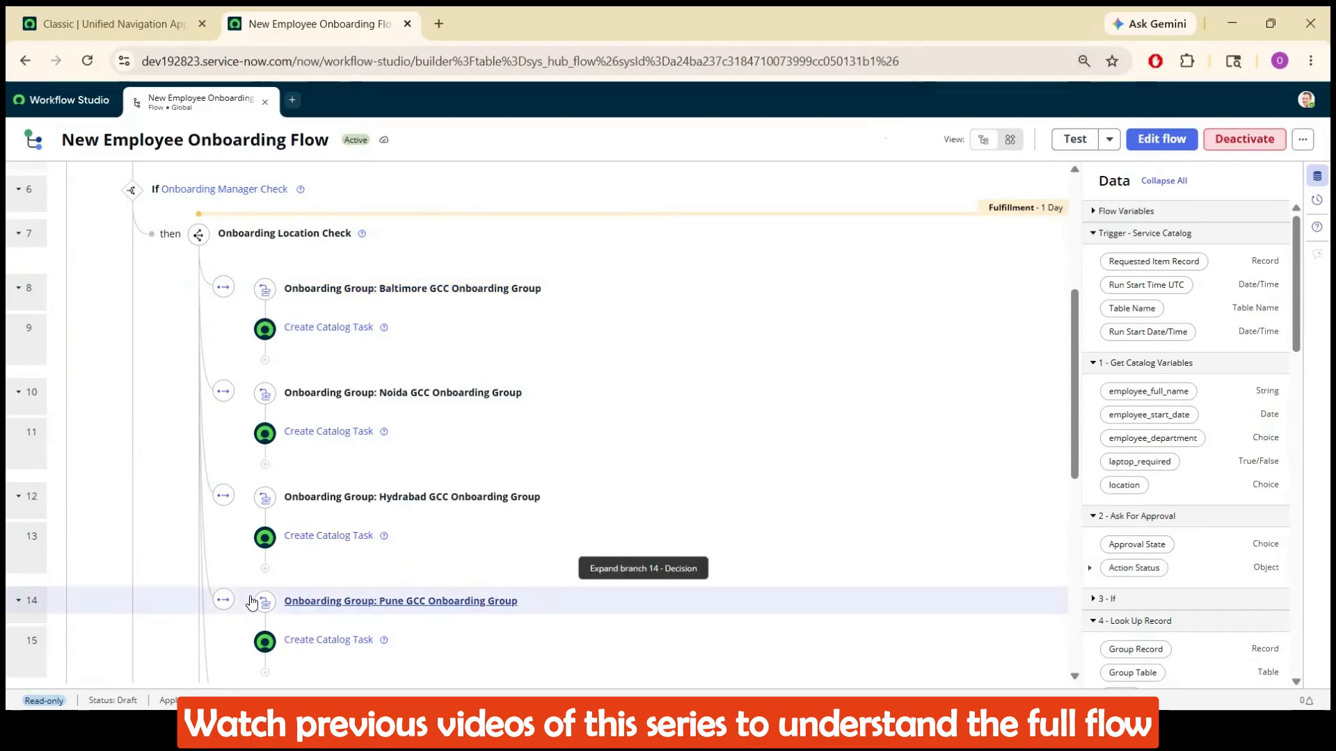
scroll(1077, 411, up, 4)
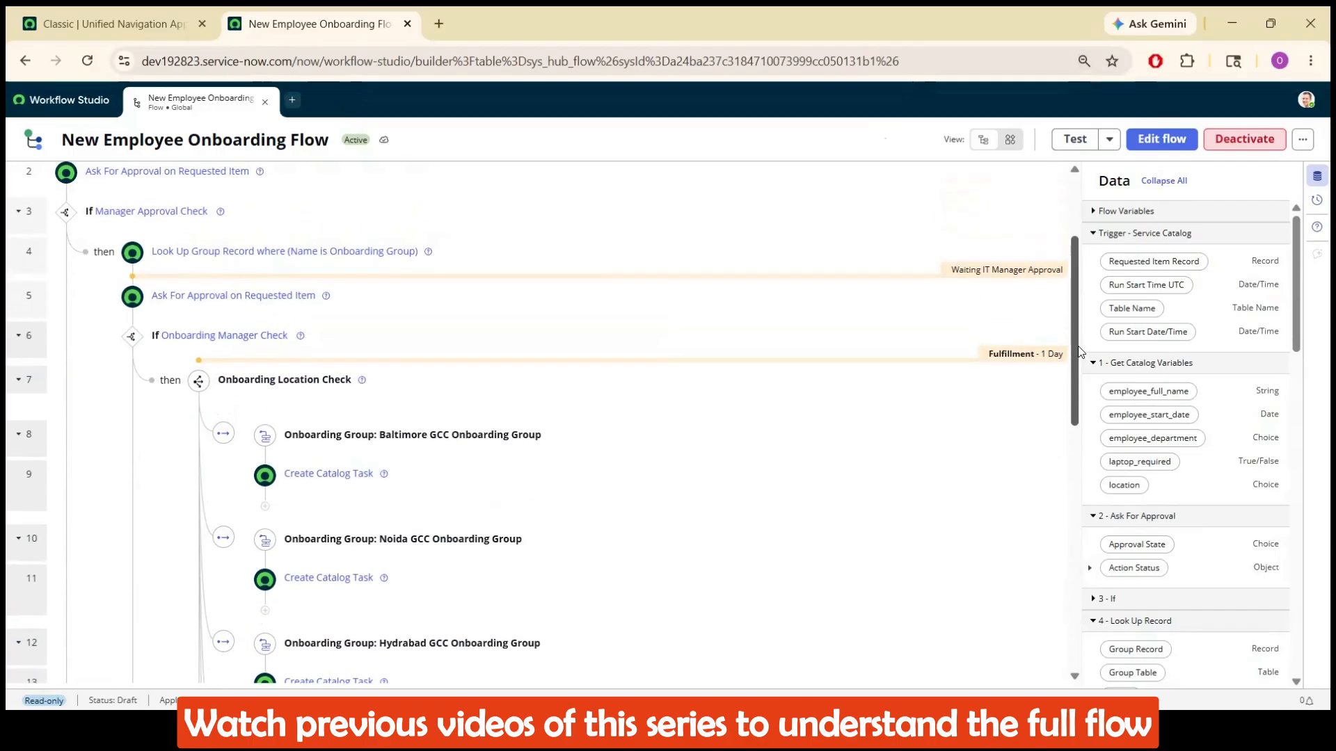
scroll(1081, 428, down, 3)
scroll(1080, 427, down, 5)
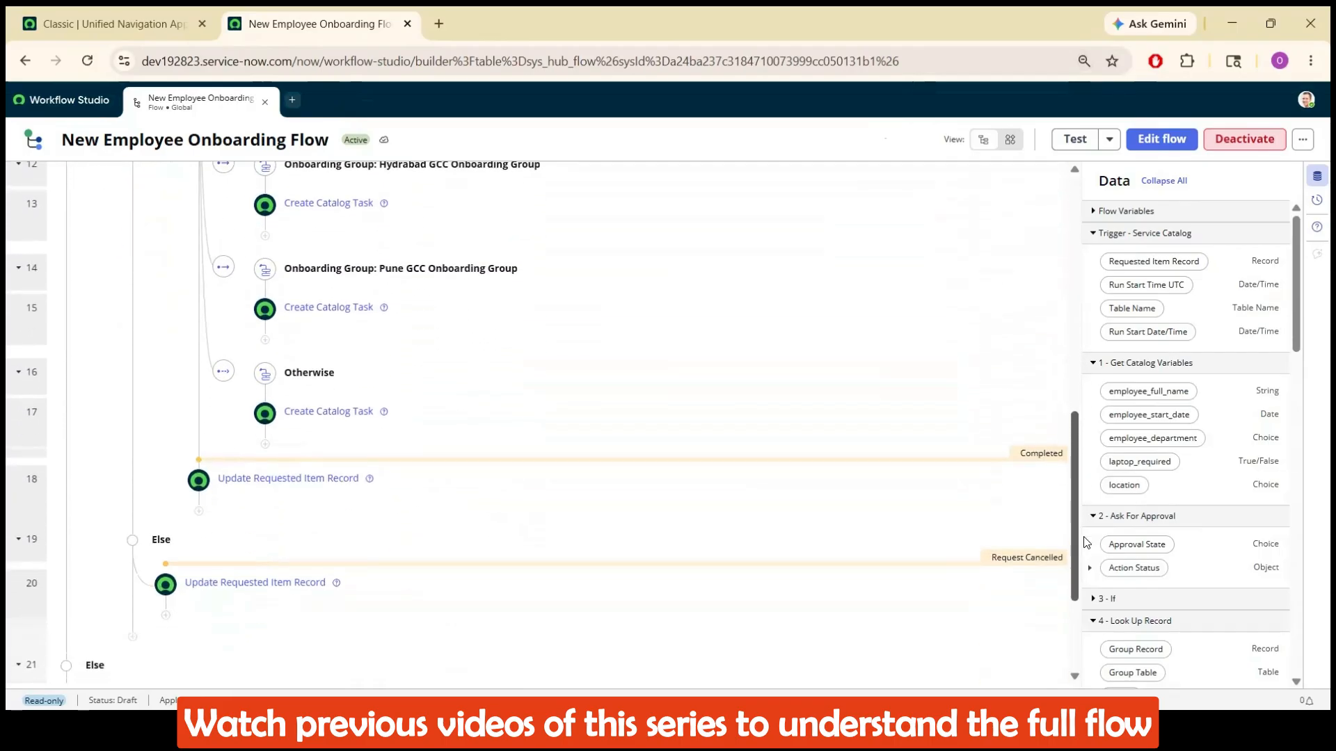
scroll(1071, 348, up, 8)
scroll(1069, 317, up, 1)
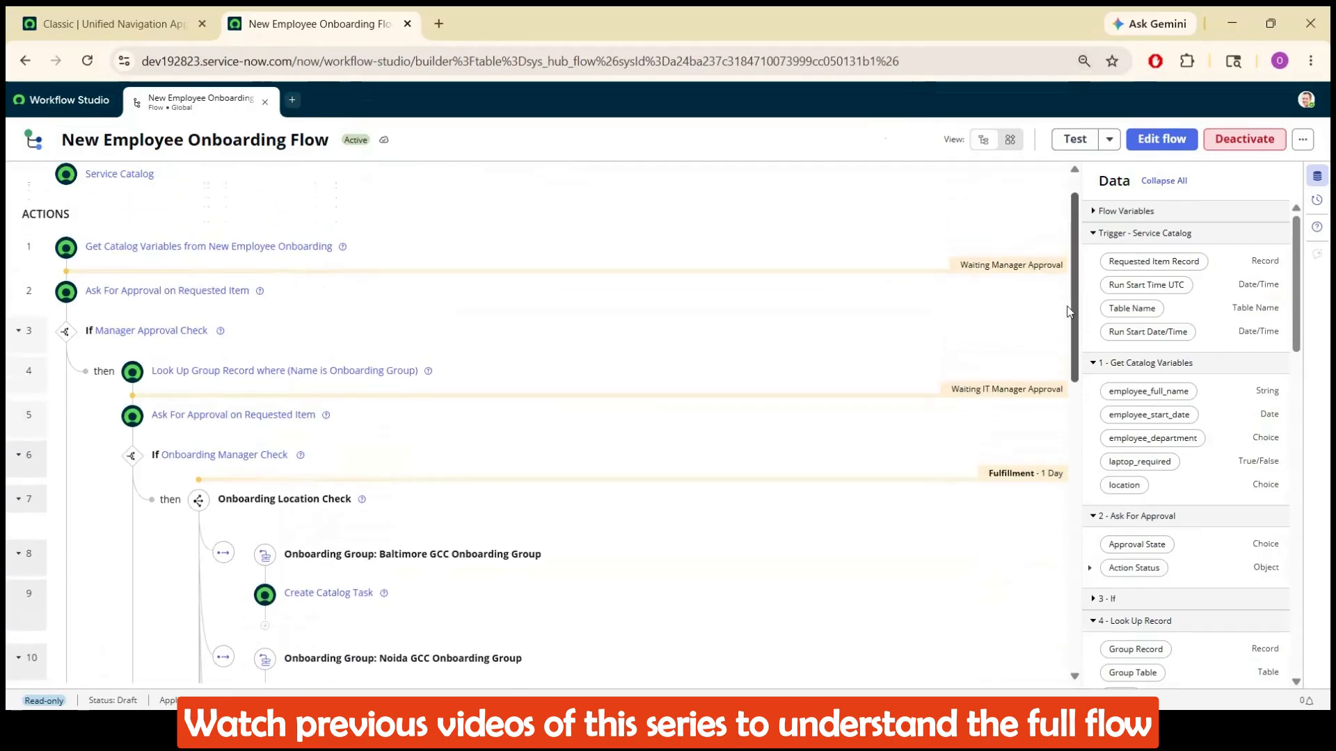
scroll(1072, 332, down, 4)
scroll(1072, 507, up, 6)
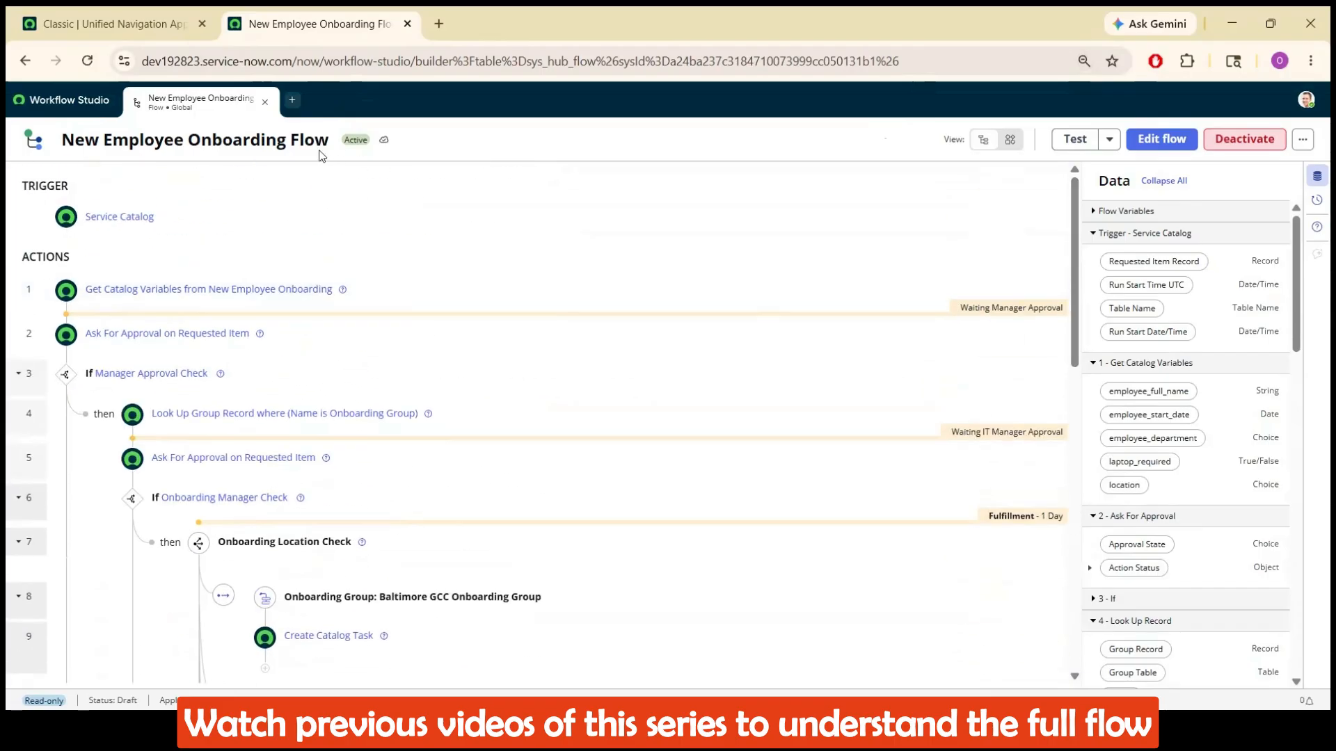
Create a new subflow named Task Routing in the Global application and open it for building
click(293, 101)
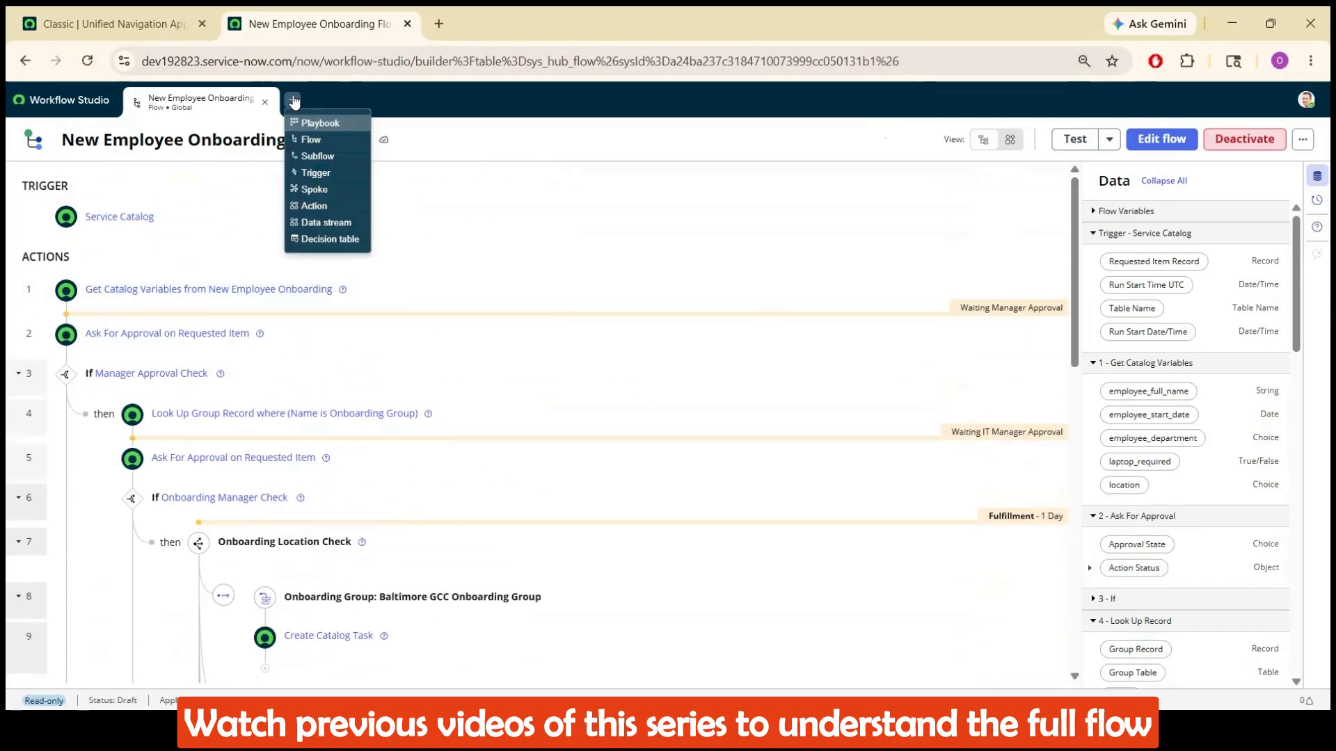
click(318, 157)
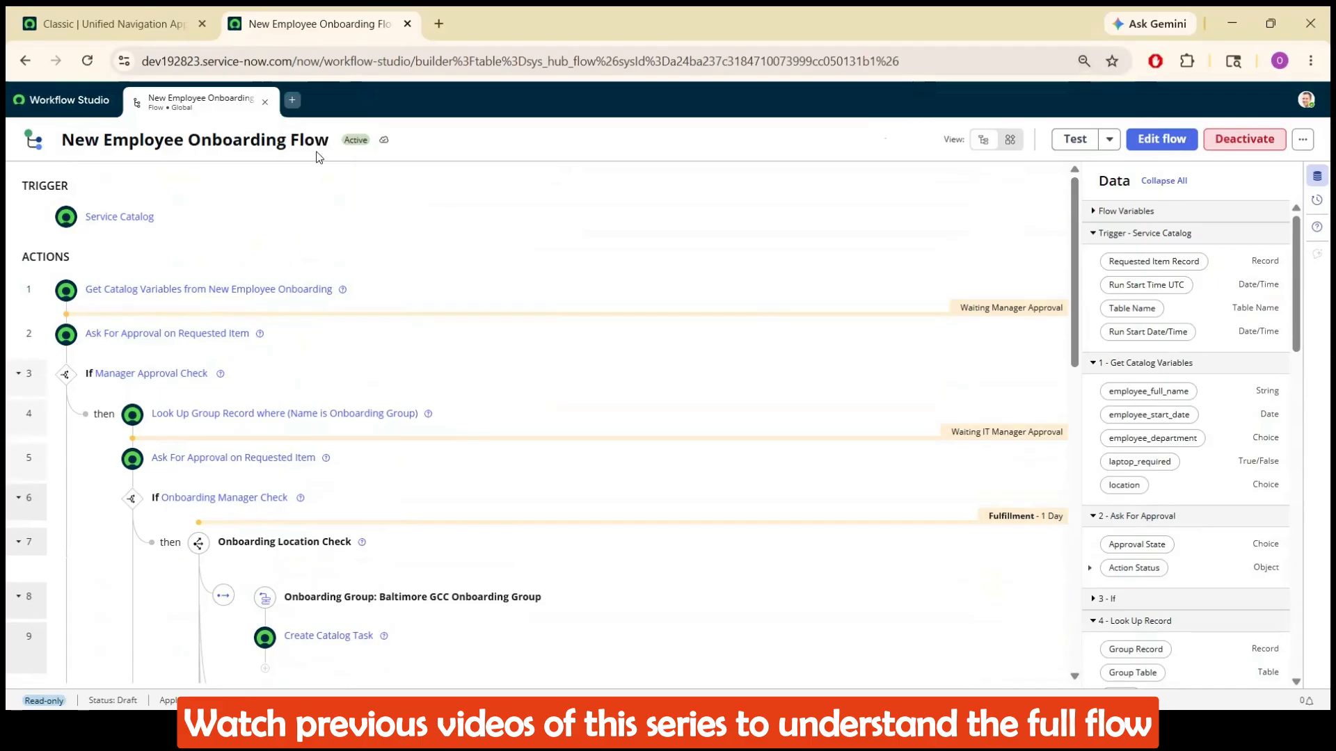
key(ctrl+0)
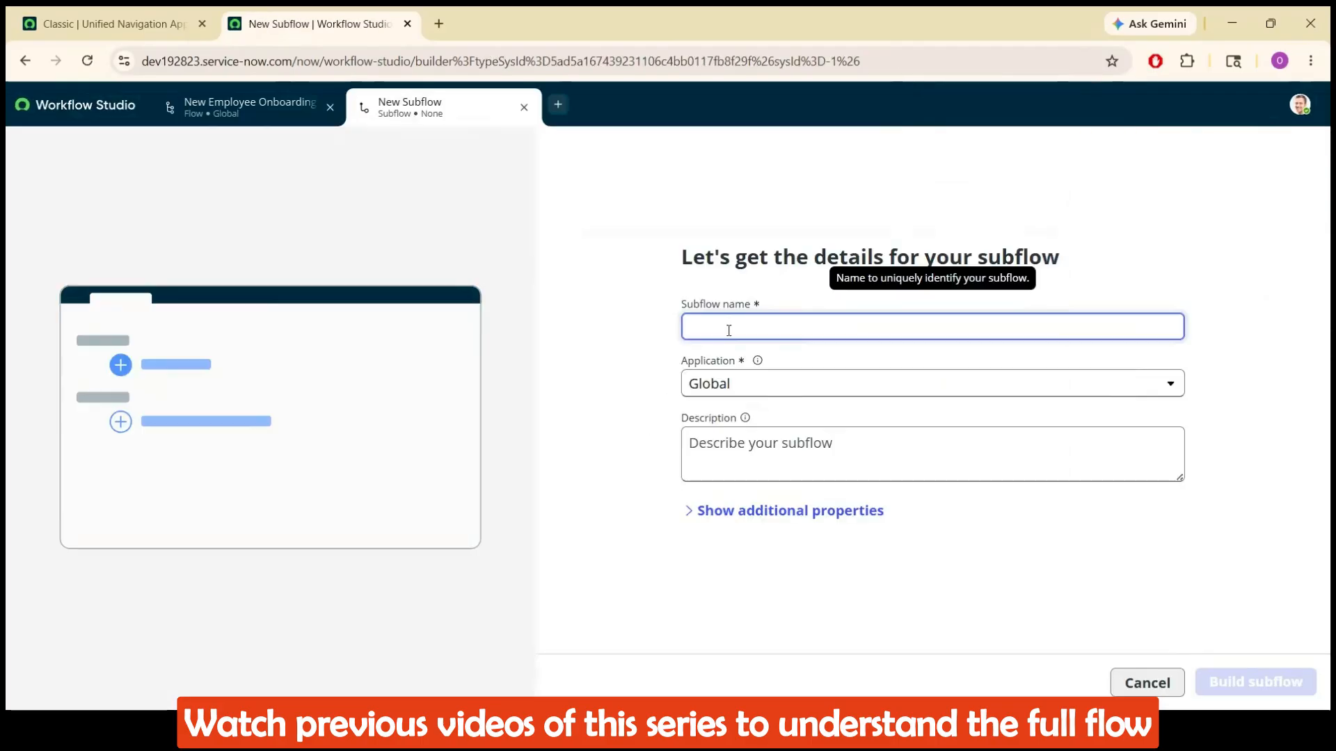
text(Task Routing)
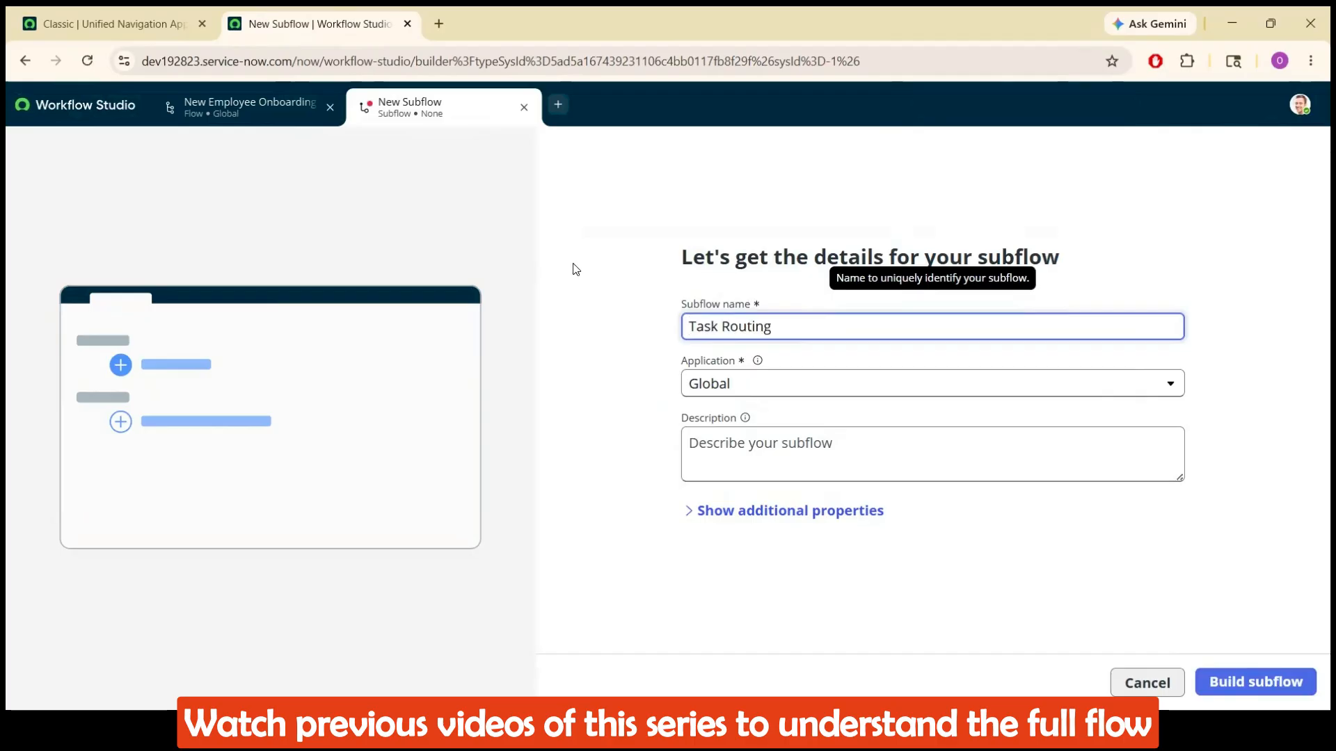
click(1251, 679)
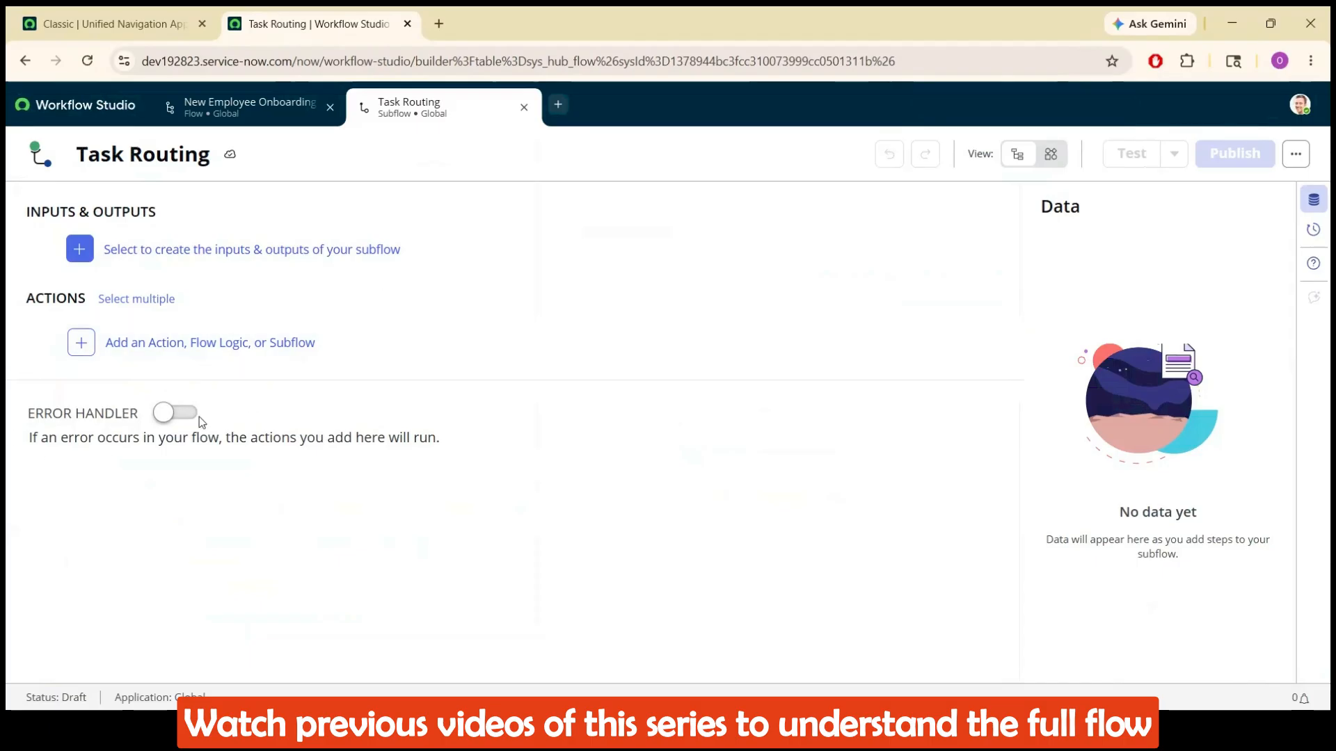
Review the repeated Create Catalog Task actions under the Onboarding Location Check in the New Employee Onboarding Flow
click(224, 112)
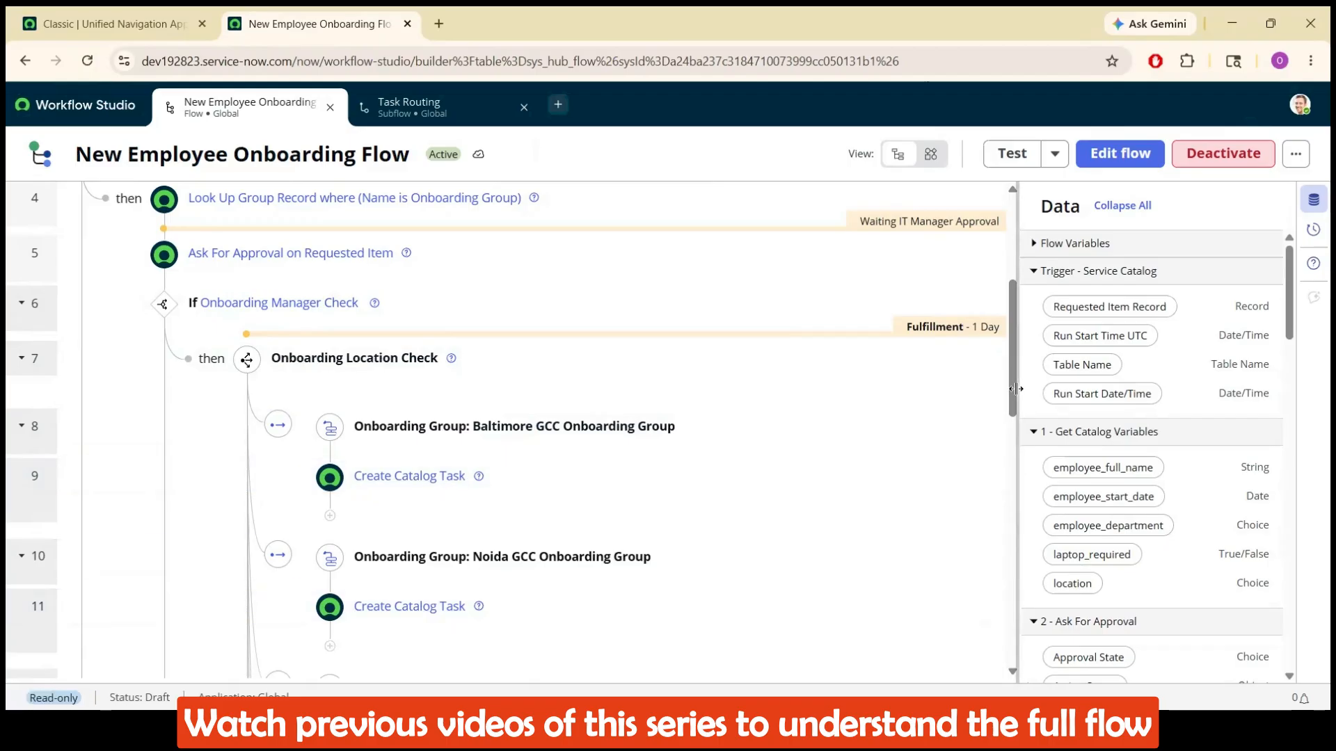
scroll(1006, 395, down, 3)
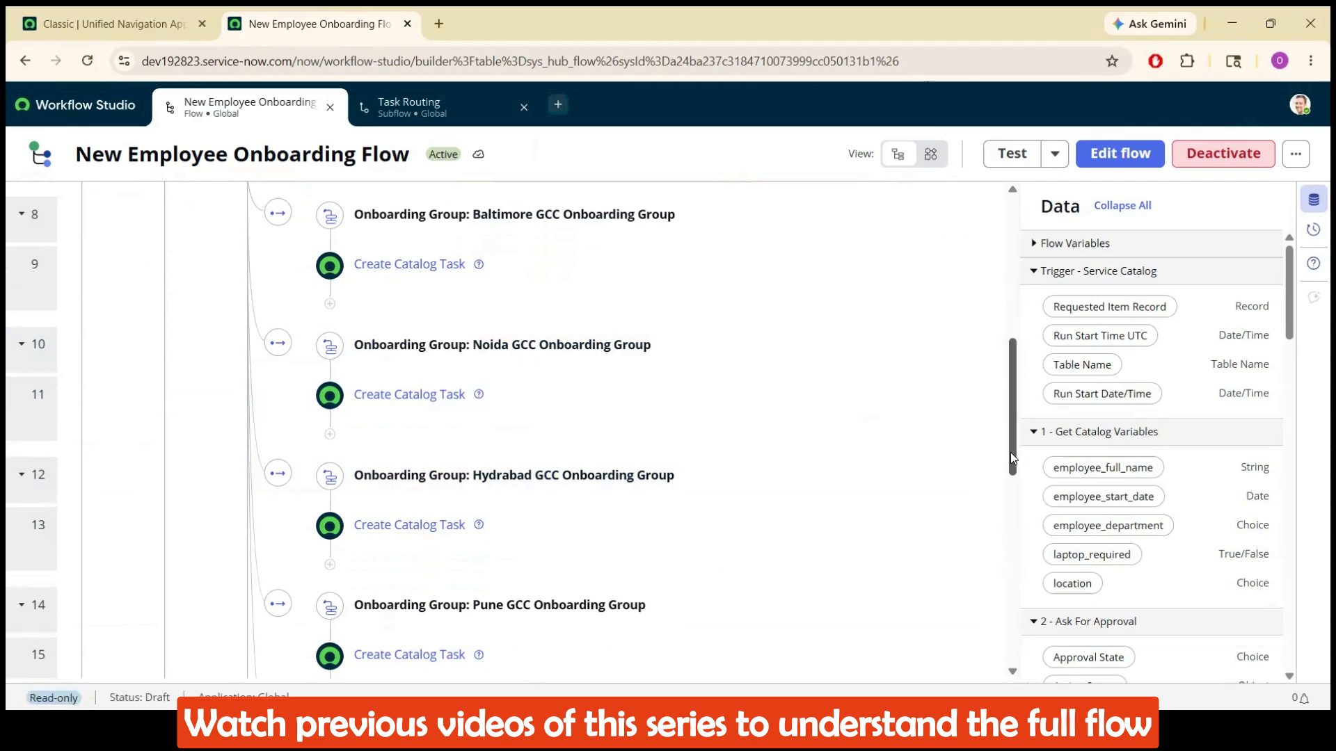
scroll(1012, 455, up, 3)
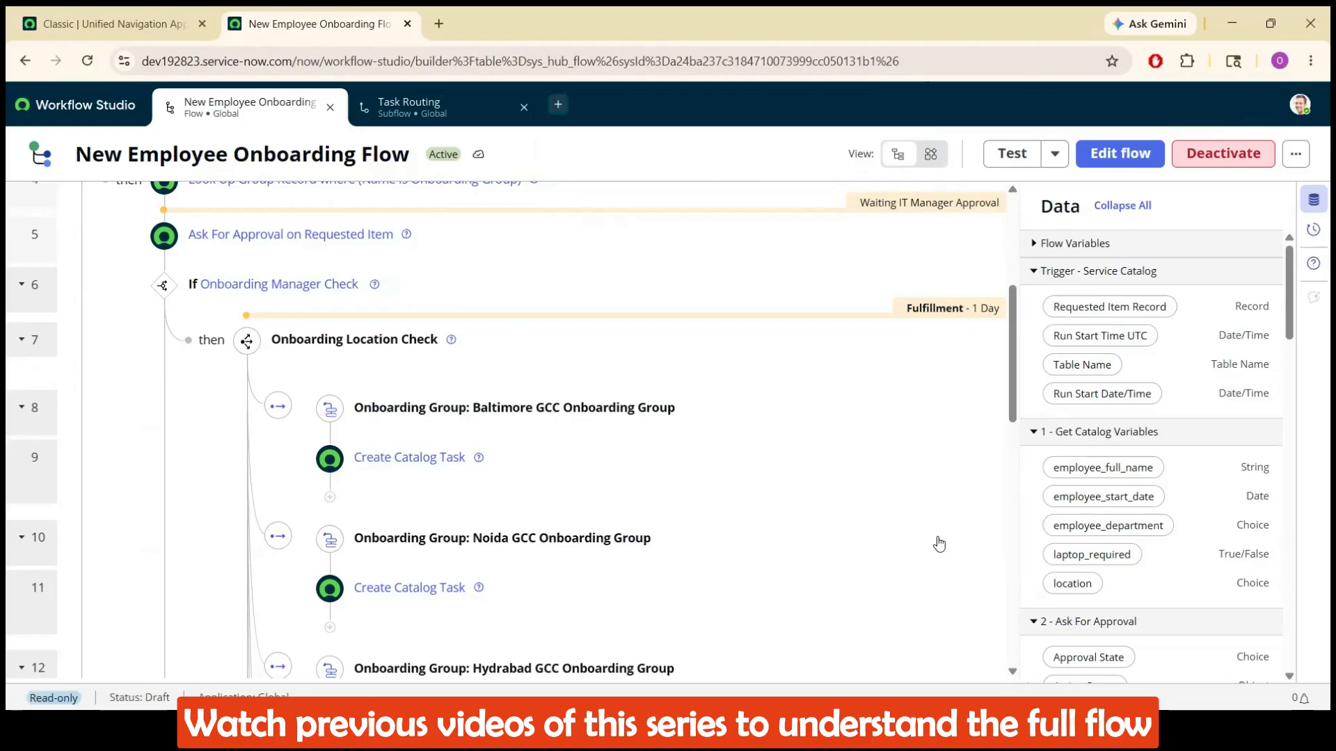
Add a first mandatory String input to the Task Routing subflow and try to label it Location
click(457, 105)
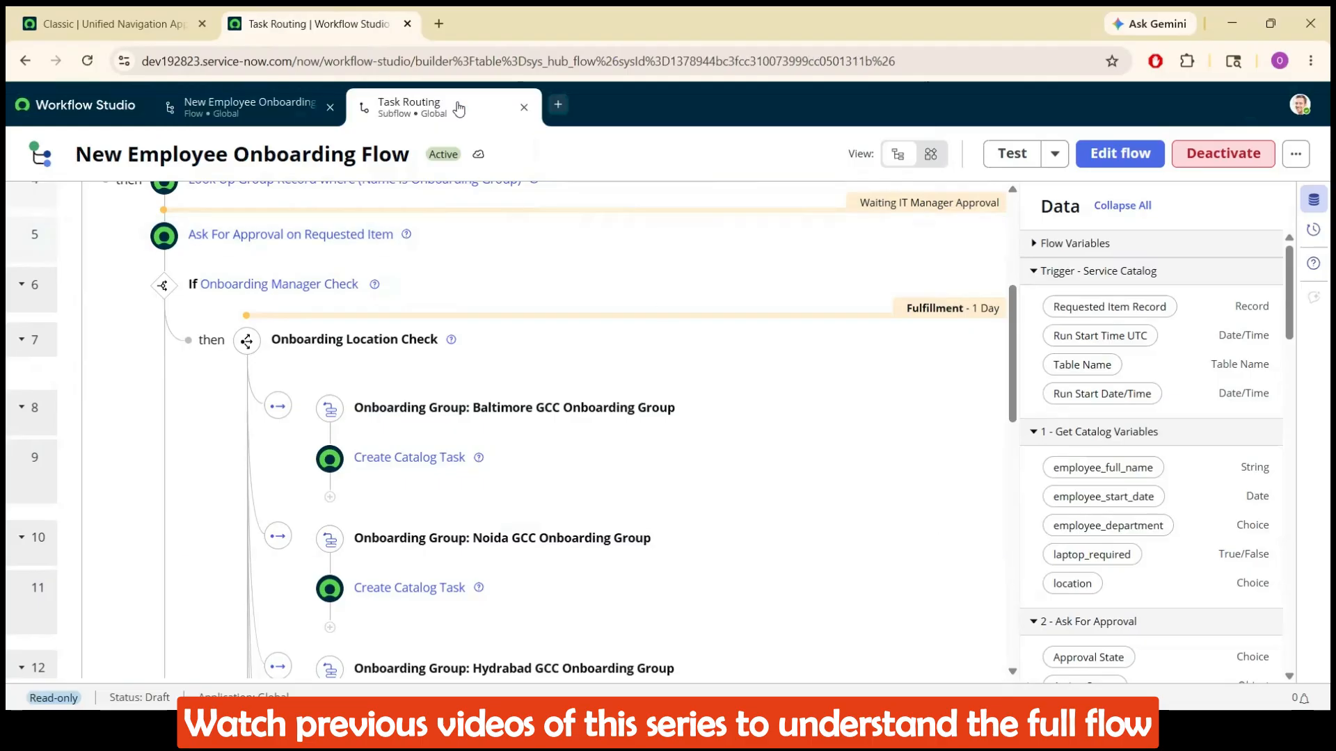
click(215, 250)
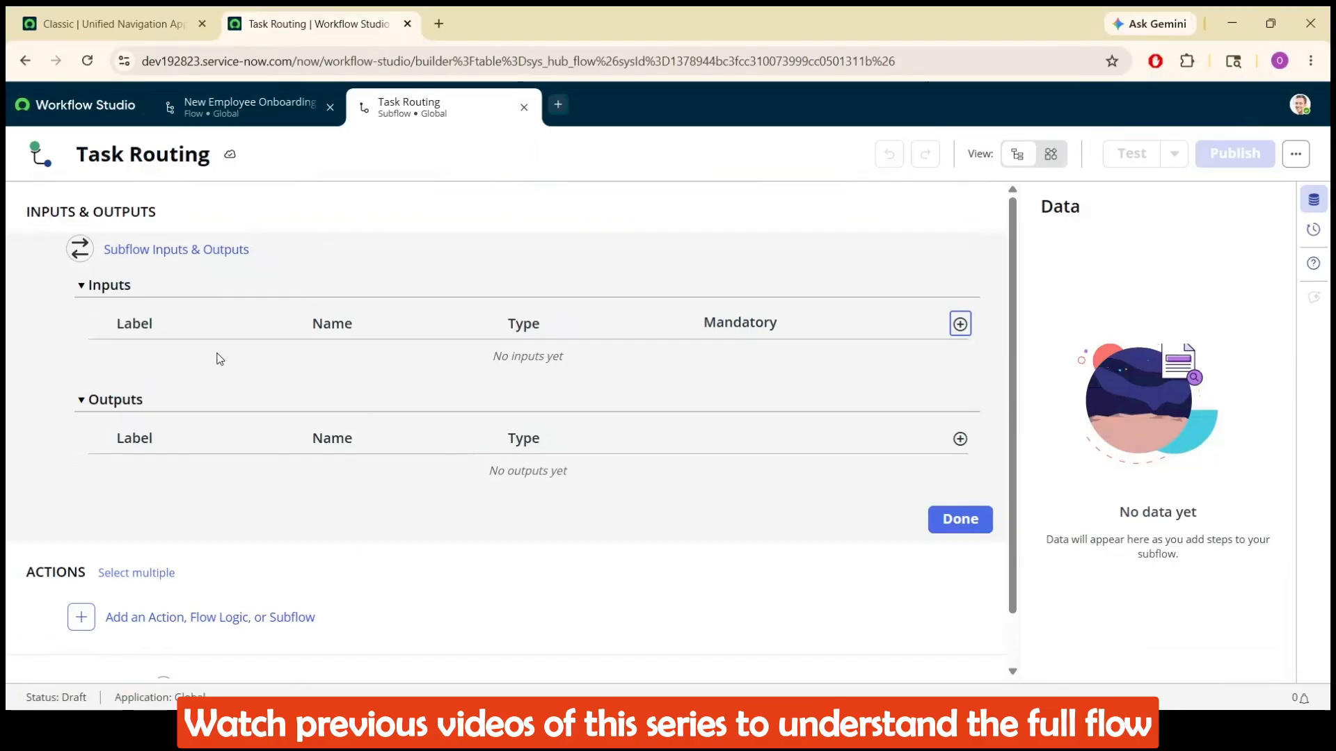
click(960, 323)
double_click(263, 366)
text(L)
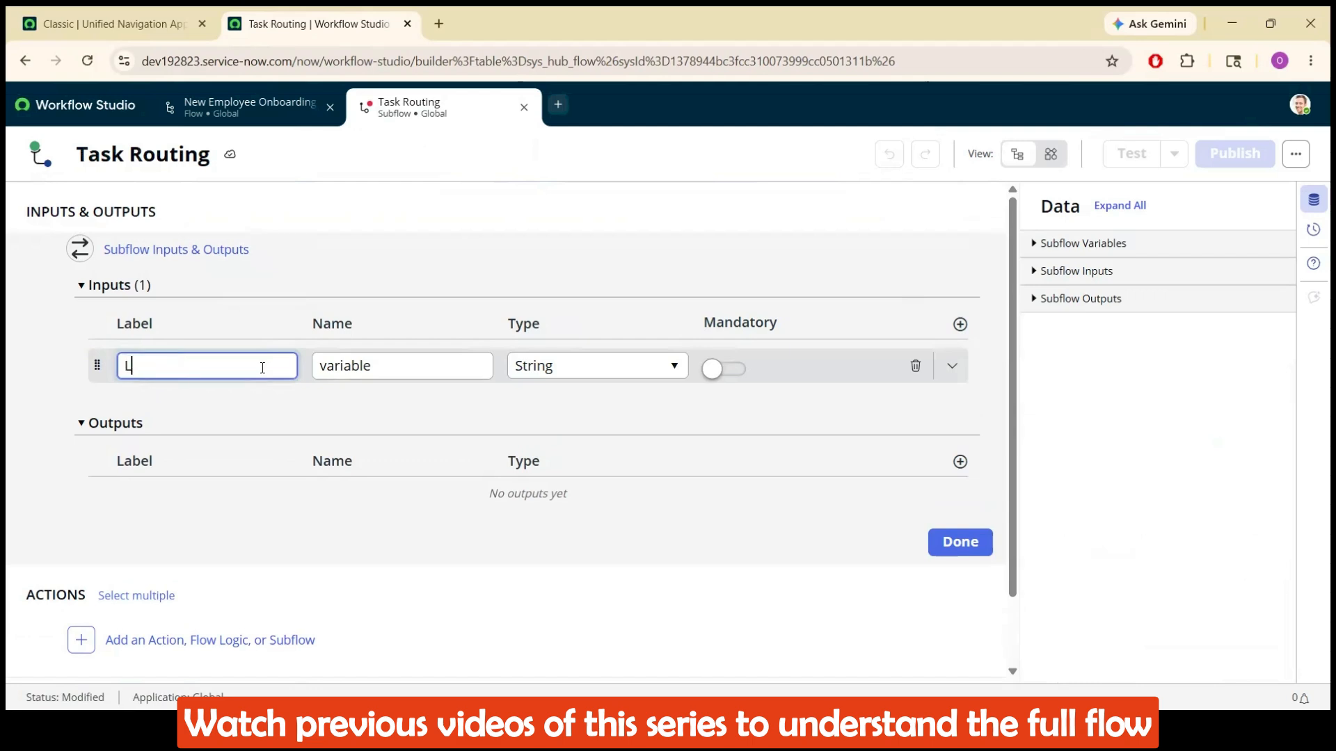
text(ocation)
click(534, 402)
click(726, 371)
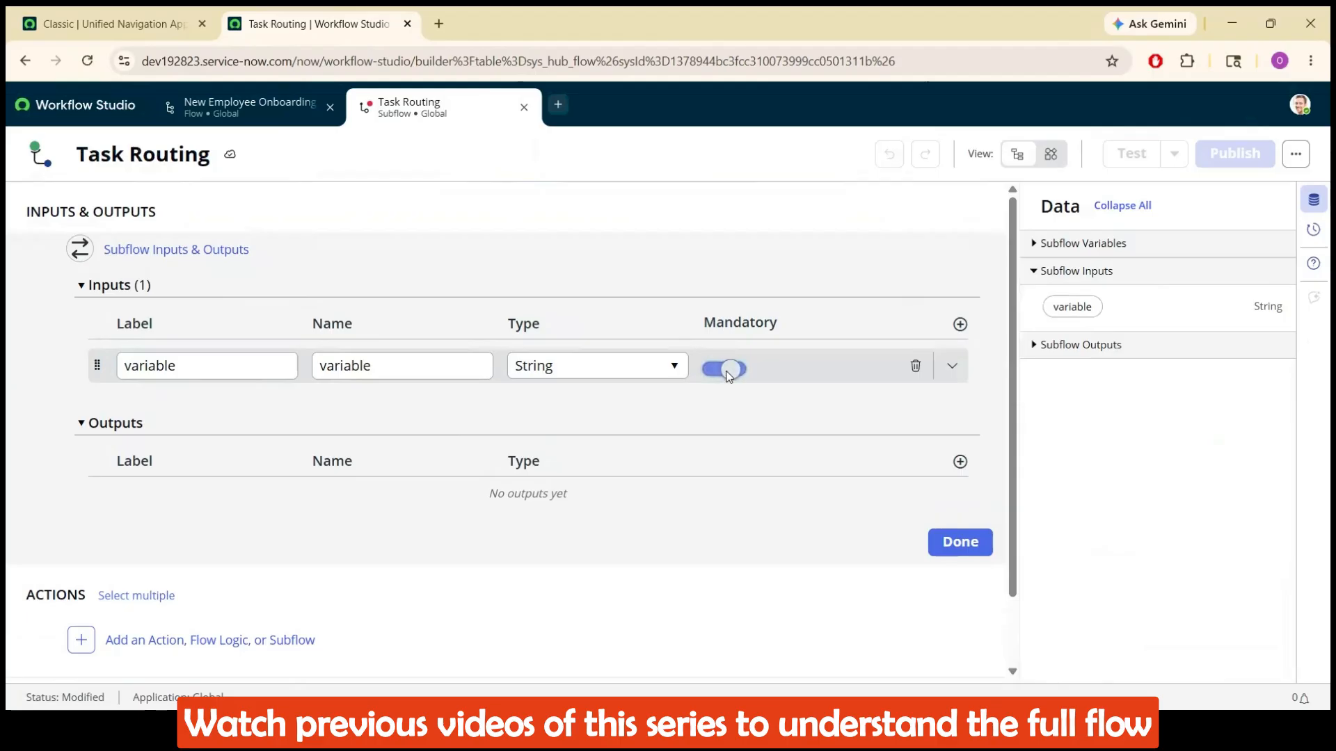
Add a mandatory subflow input labelled RITM with the type Reference to the Requested Item [sc_req_item] table
click(960, 325)
double_click(277, 402)
text(RITM)
click(444, 397)
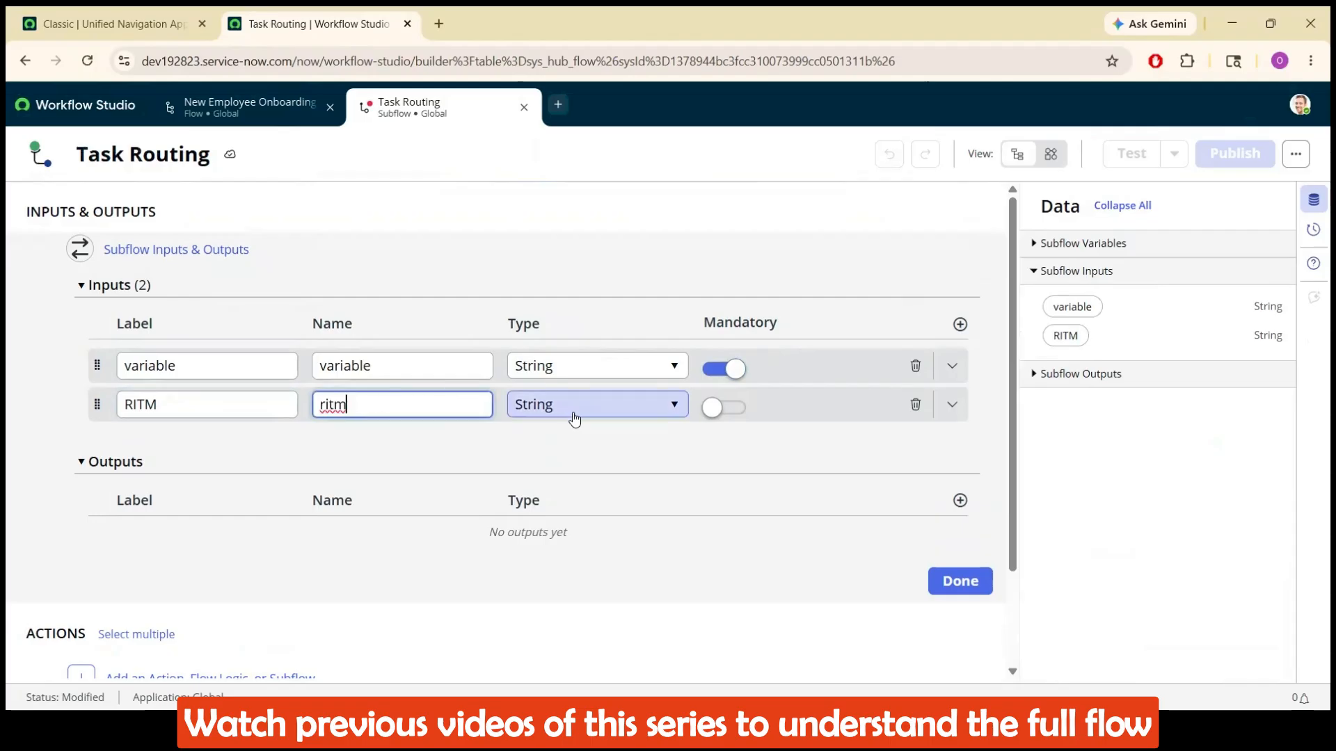
click(574, 416)
text(reference)
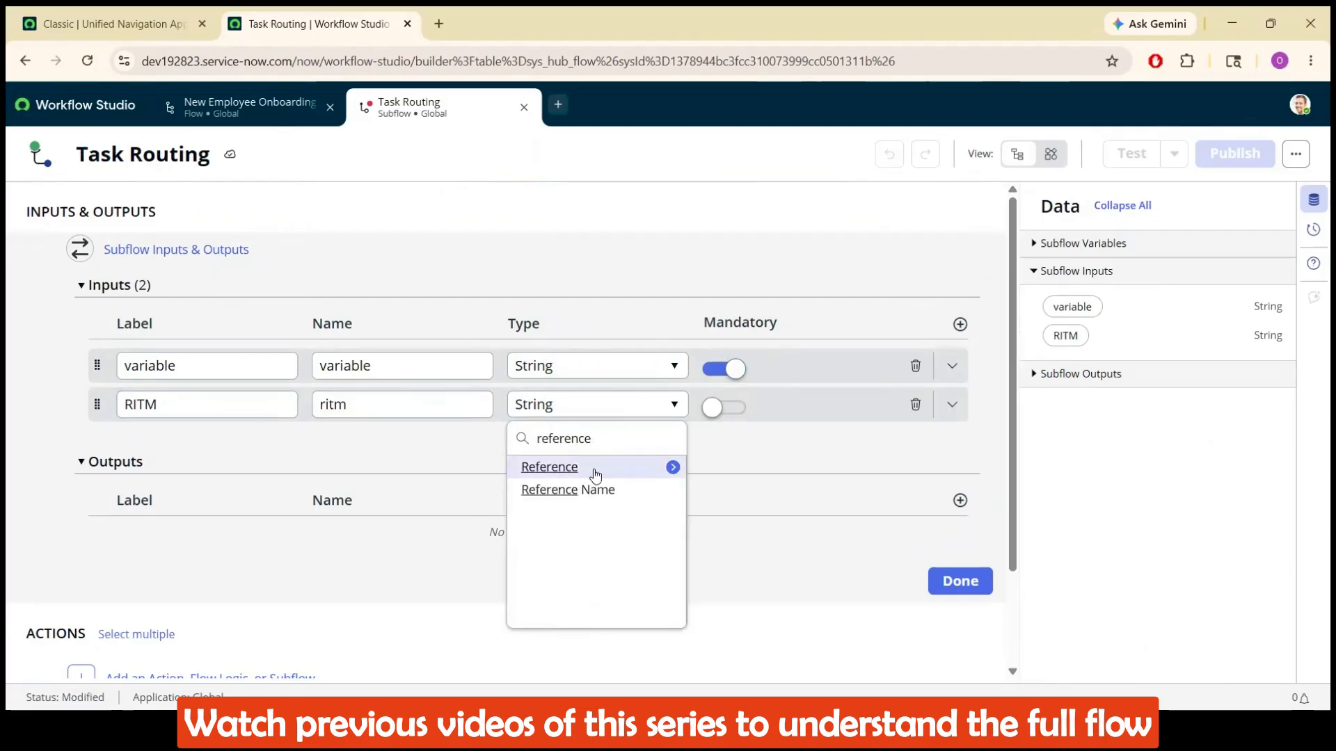
click(594, 472)
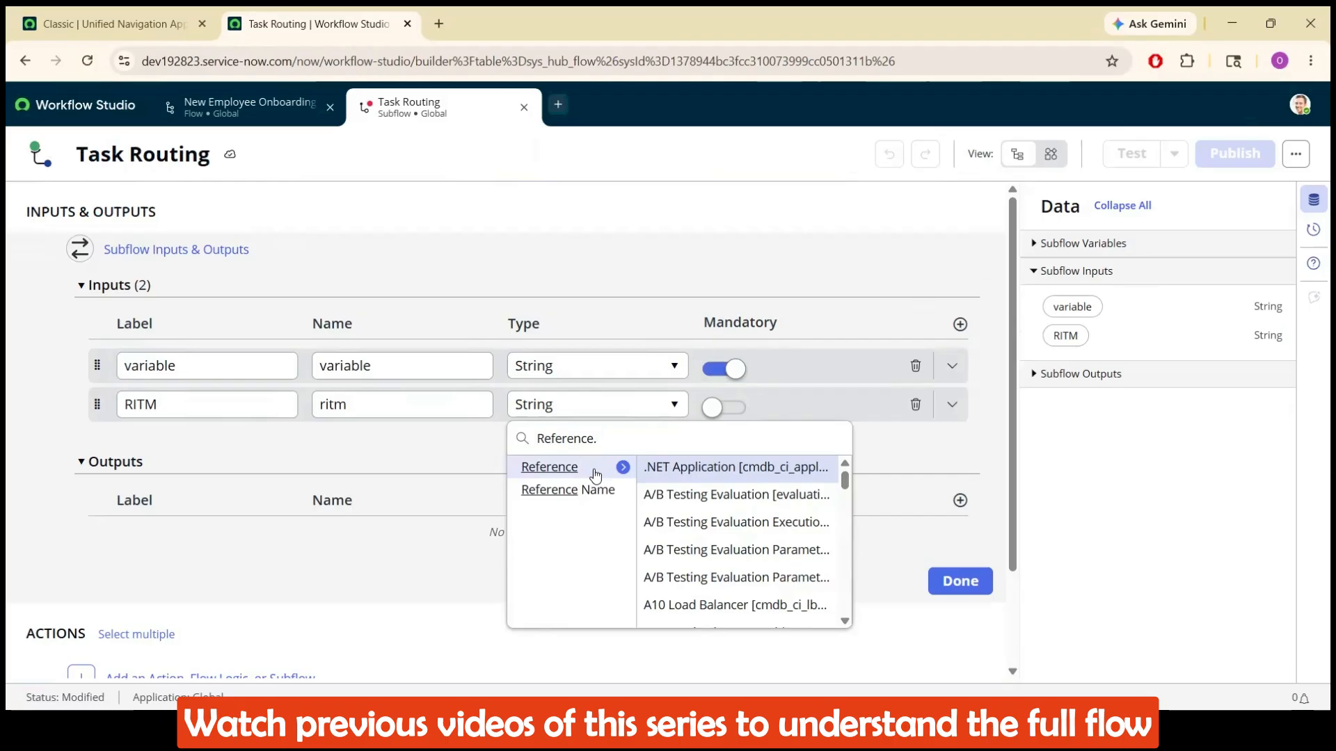
text(requested)
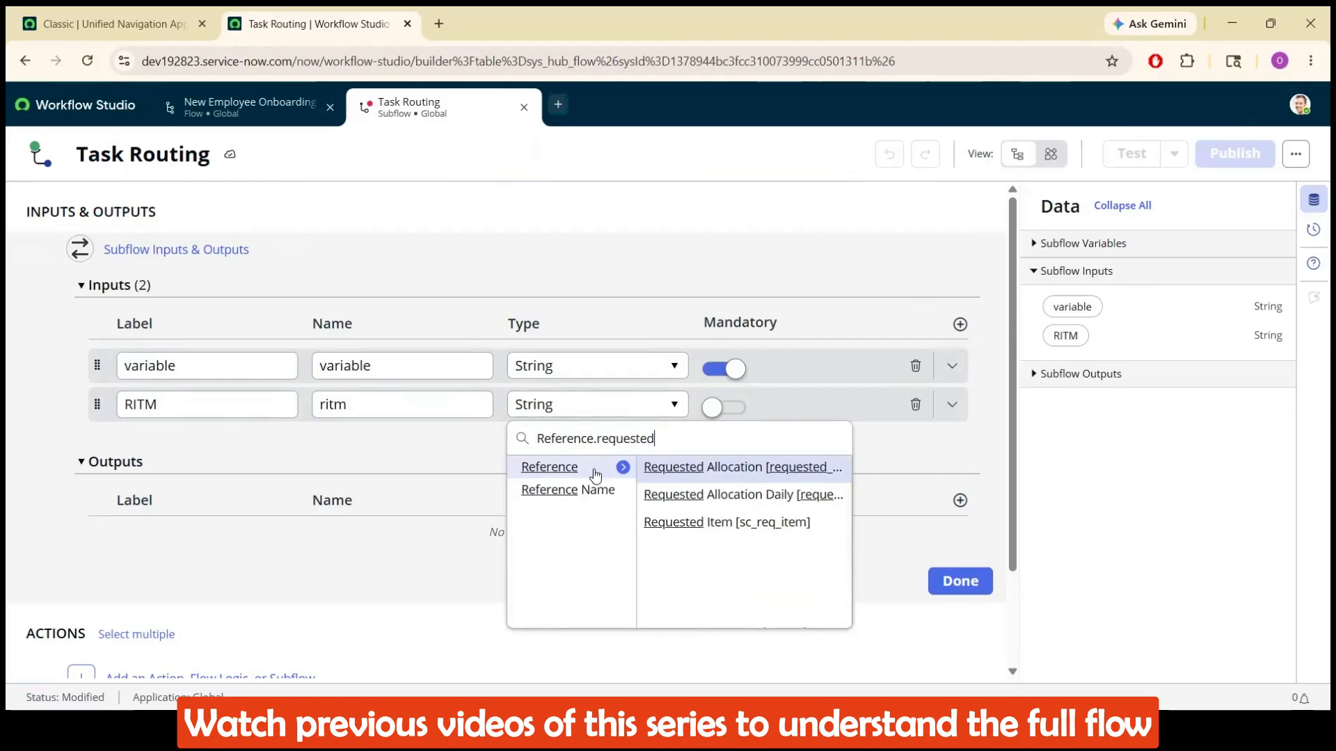
click(743, 521)
click(738, 407)
Add a third subflow input of type String labelled Employee Name
click(960, 325)
click(235, 442)
double_click(234, 441)
text(Employee Name)
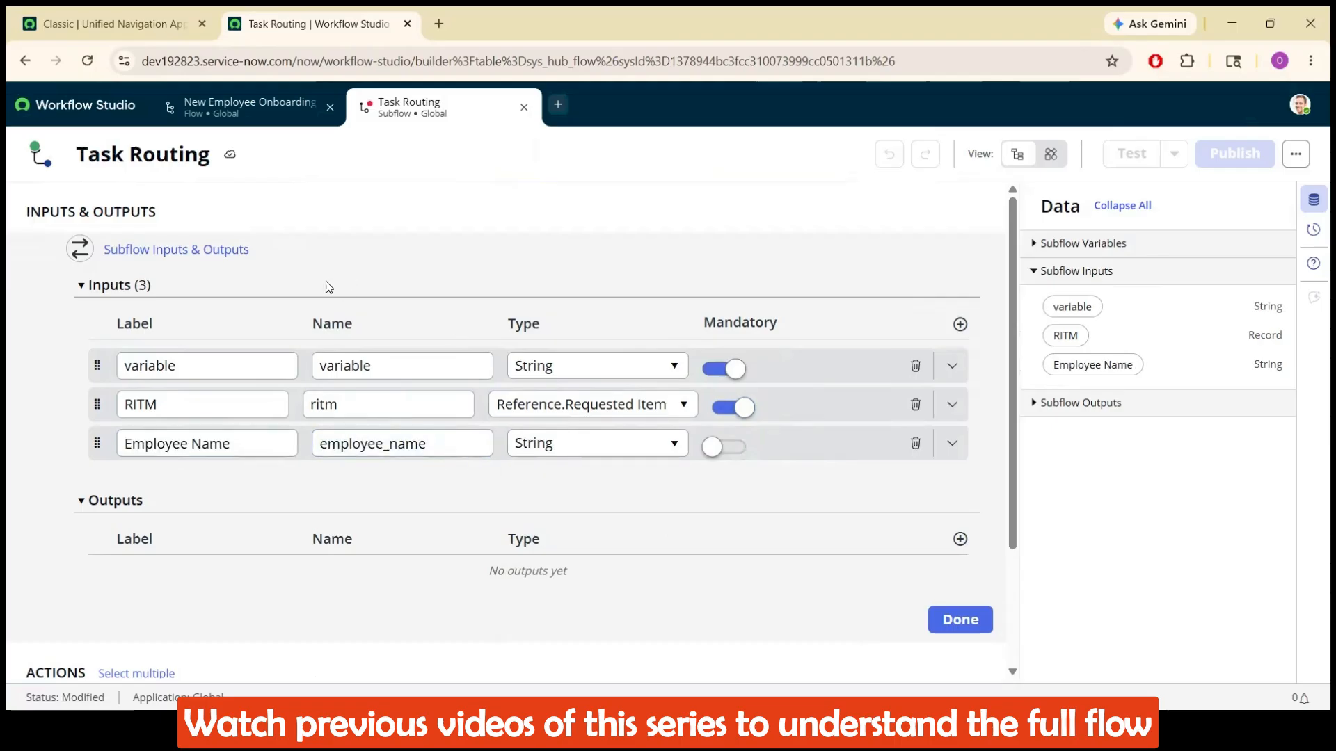
Check the Get Catalog Variables data of the New Employee Onboarding Flow and return to the Task Routing subflow
click(249, 106)
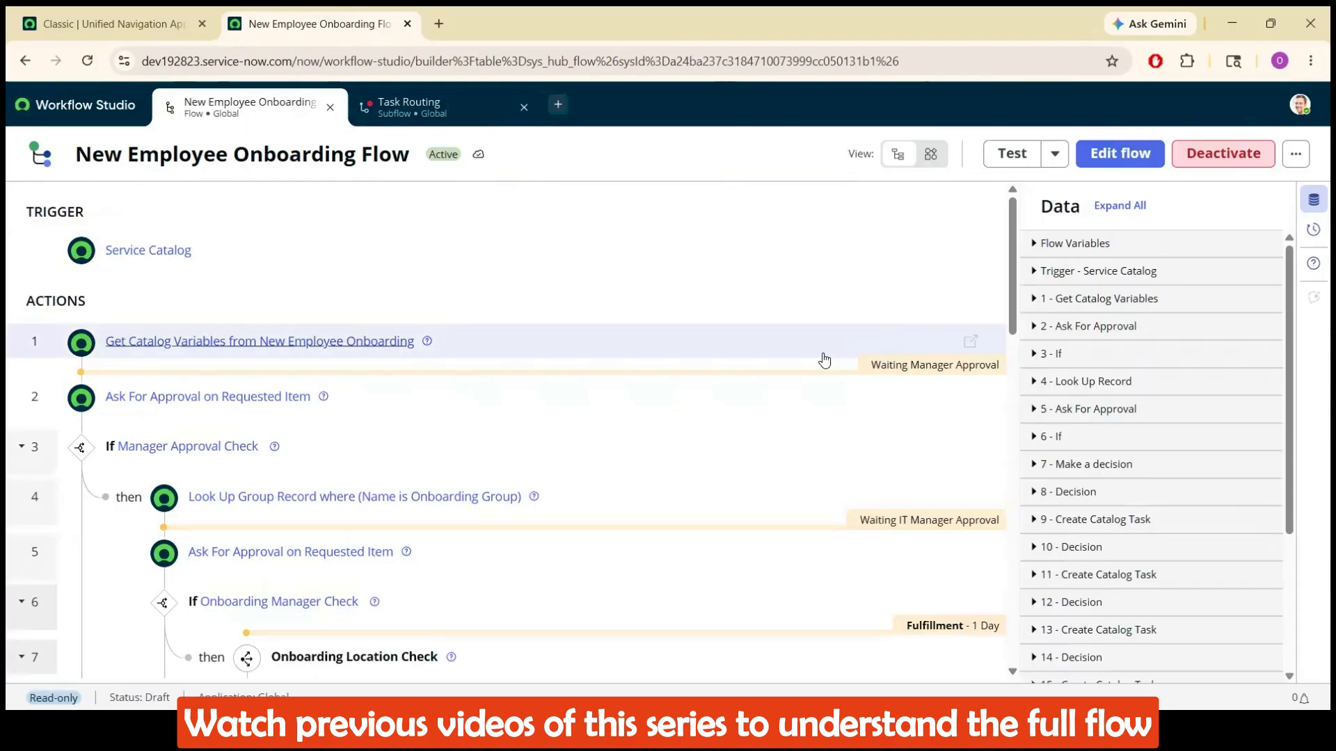
click(1034, 300)
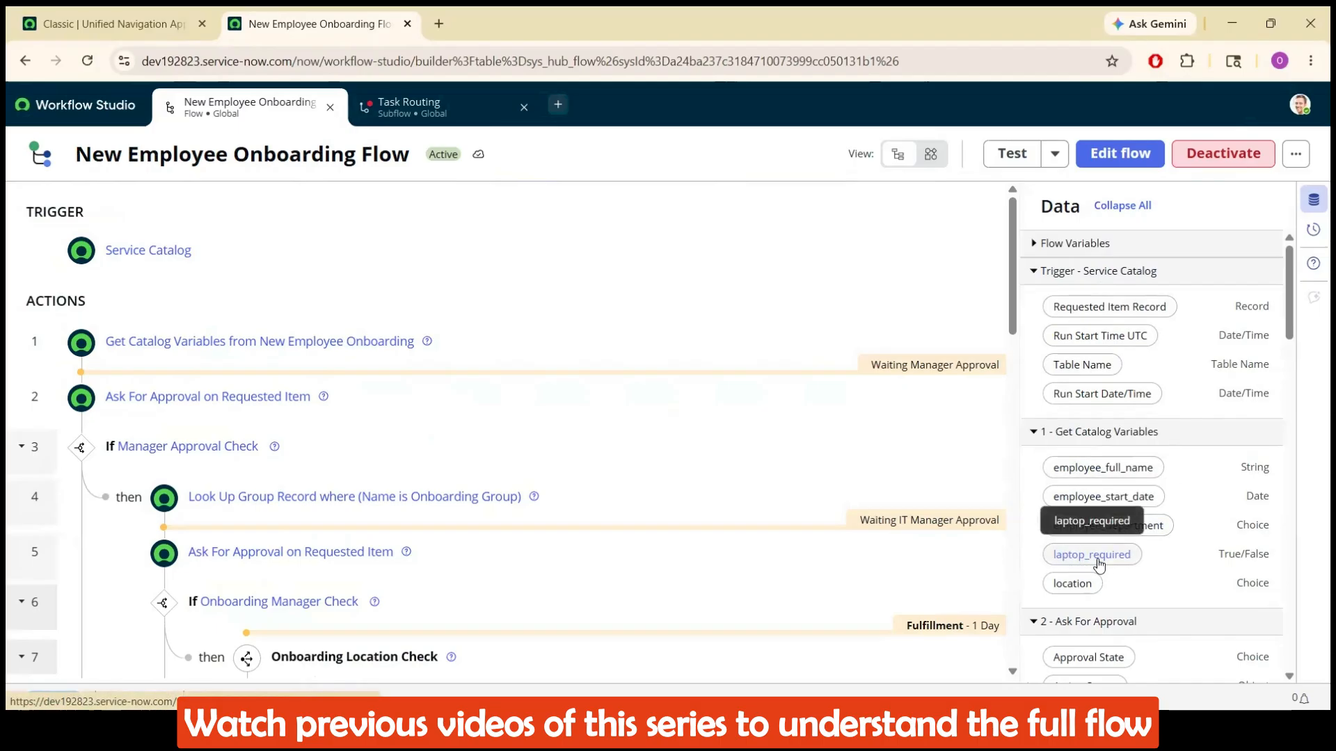
click(455, 113)
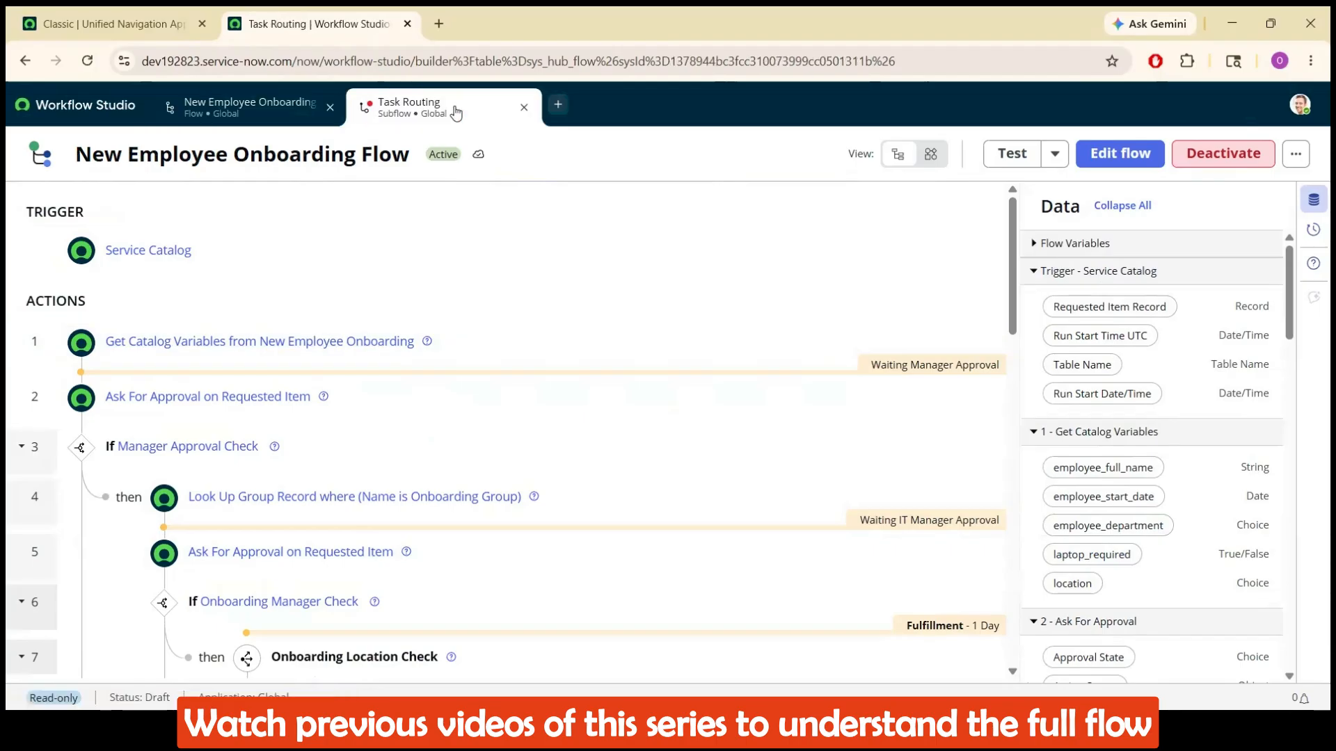
Add three more String inputs to the subflow, labelled Start Date, Department and Laptop
scroll(960, 219, up, 1)
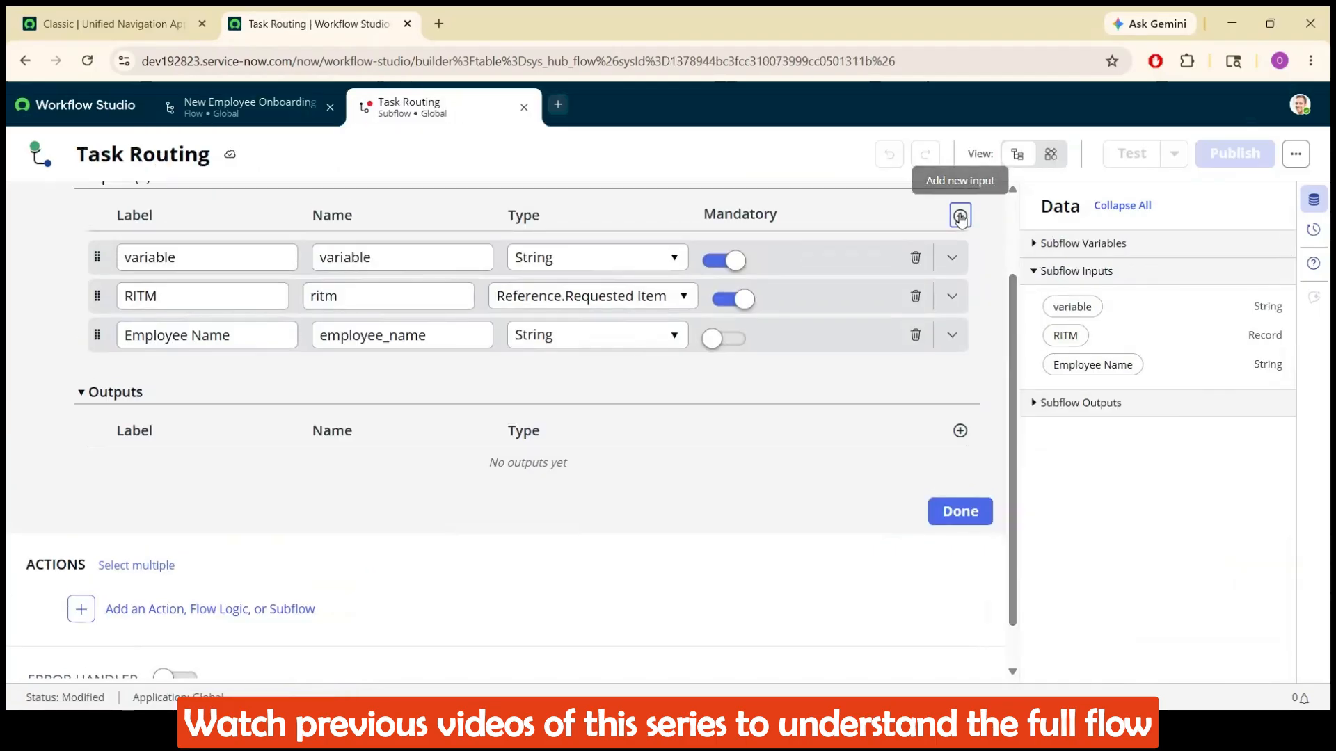
click(960, 216)
text(Start Date)
click(401, 419)
click(959, 216)
double_click(203, 423)
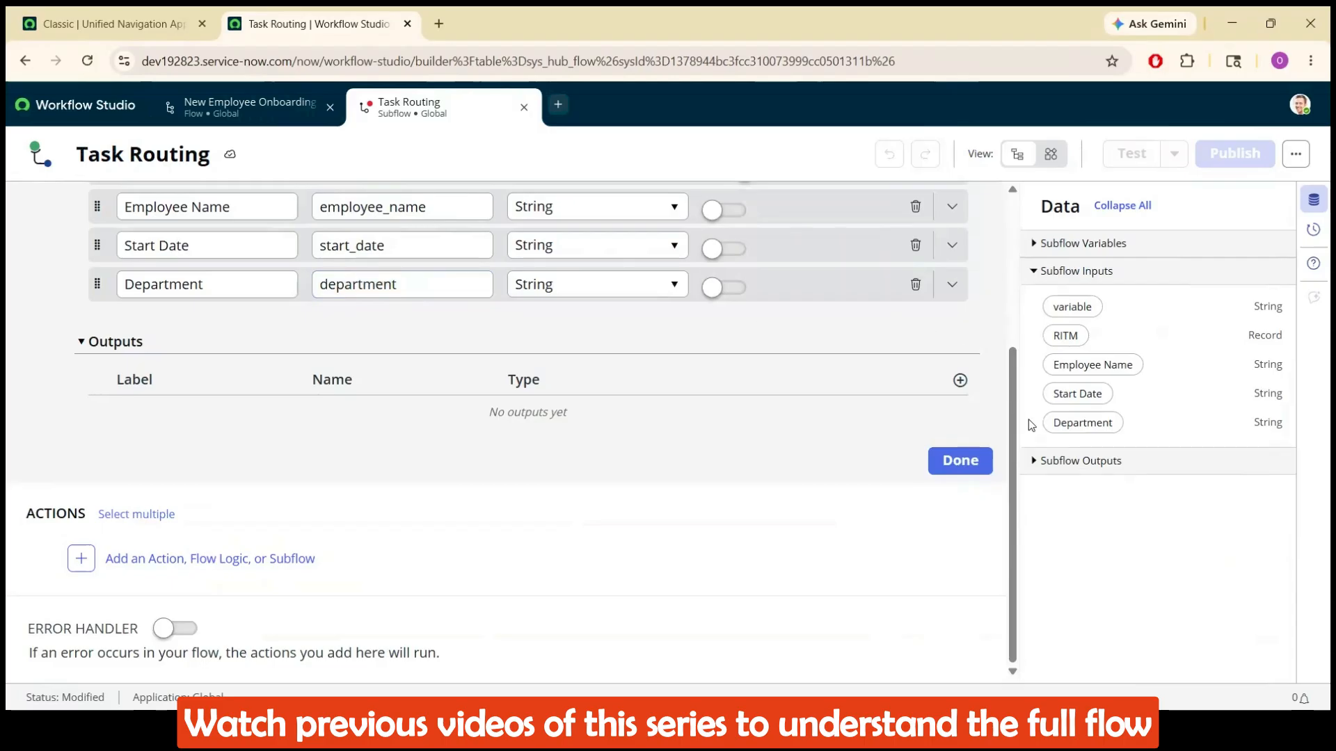
scroll(974, 334, up, 3)
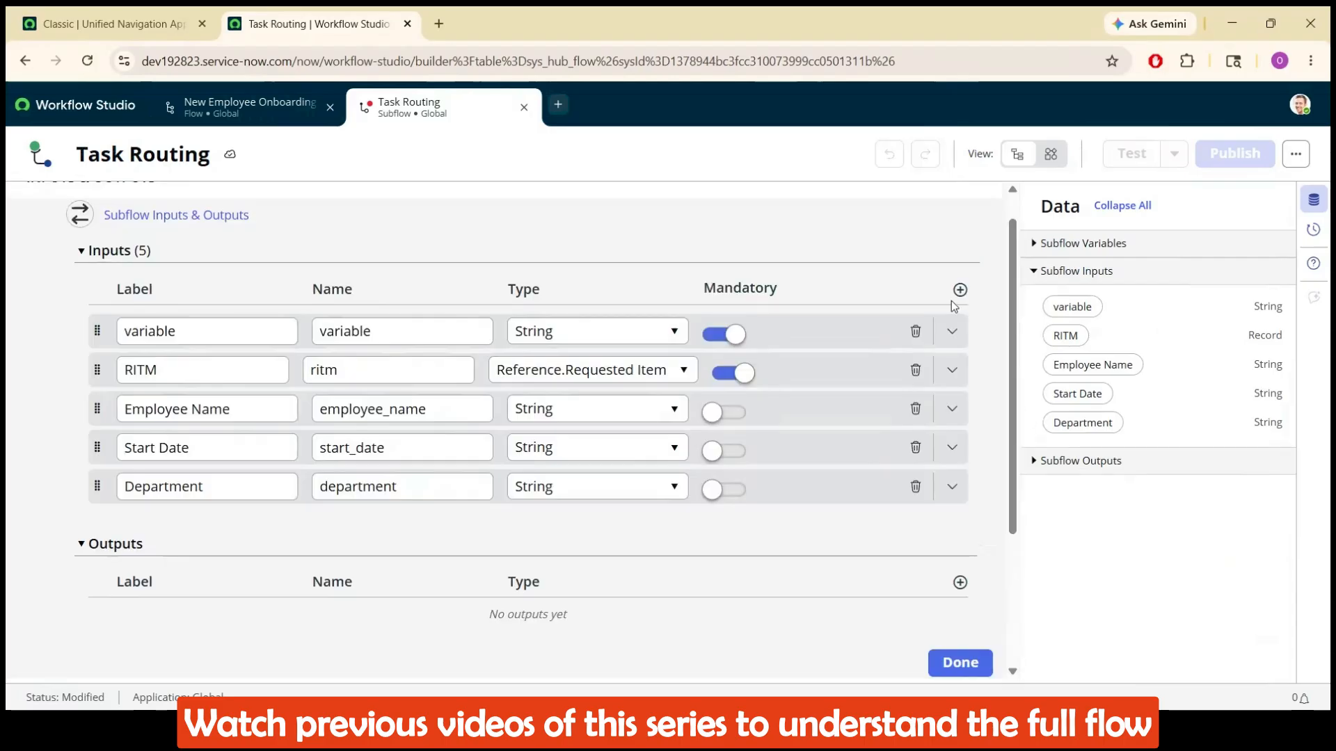
click(960, 291)
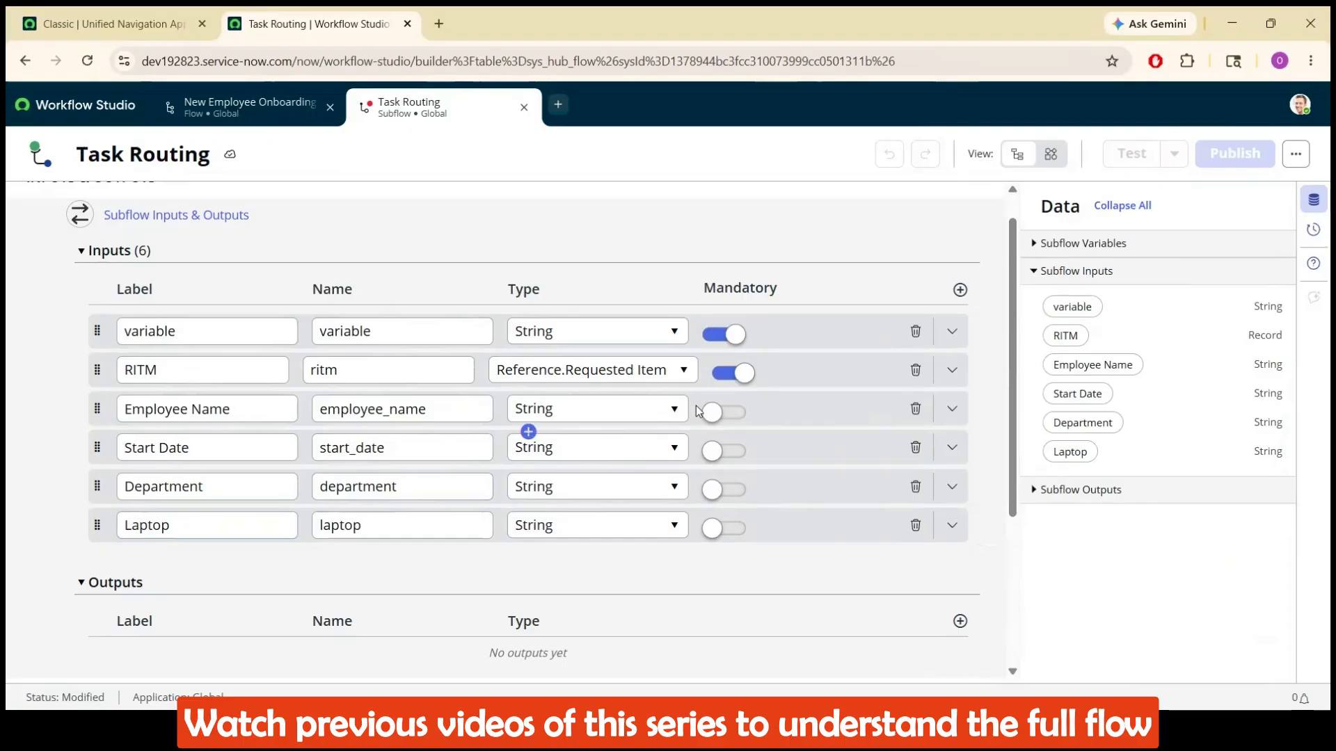
Make the Employee Name, Start Date, Department and Laptop inputs mandatory and save the subflow's inputs and outputs
click(726, 419)
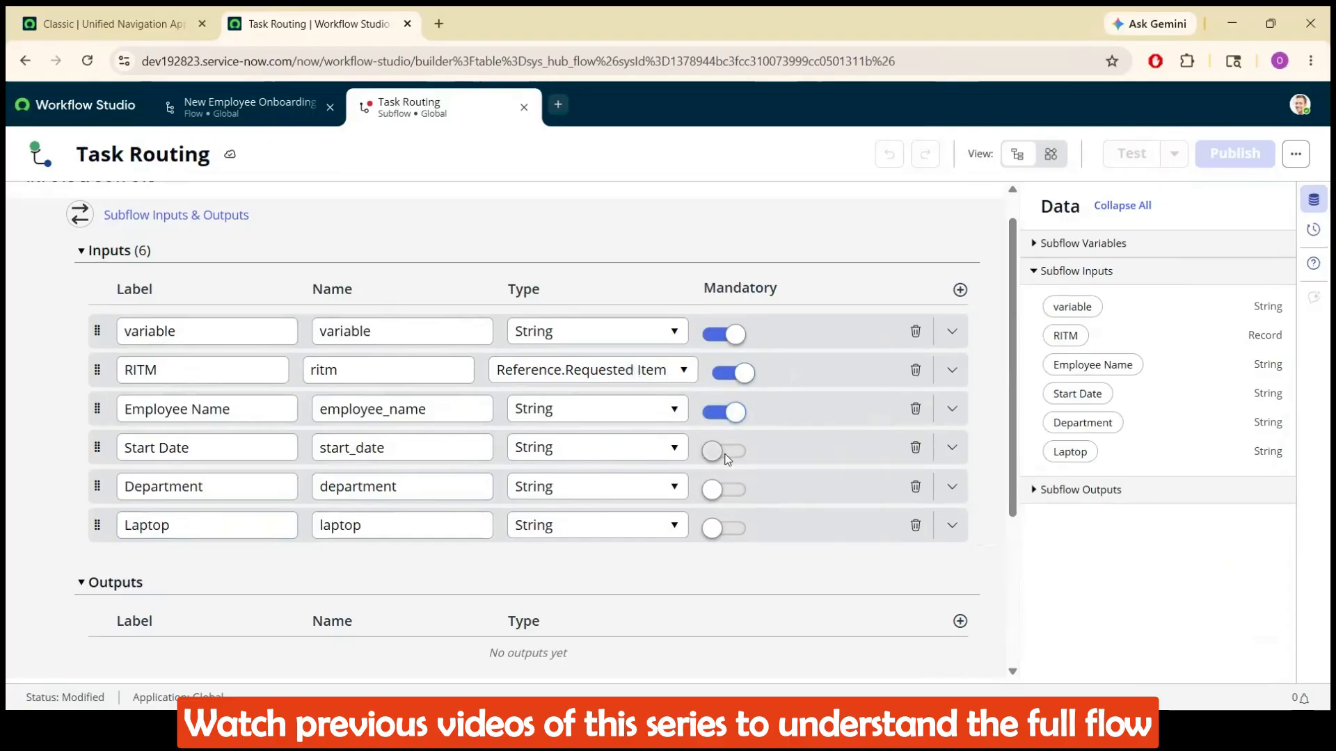
click(727, 455)
click(723, 491)
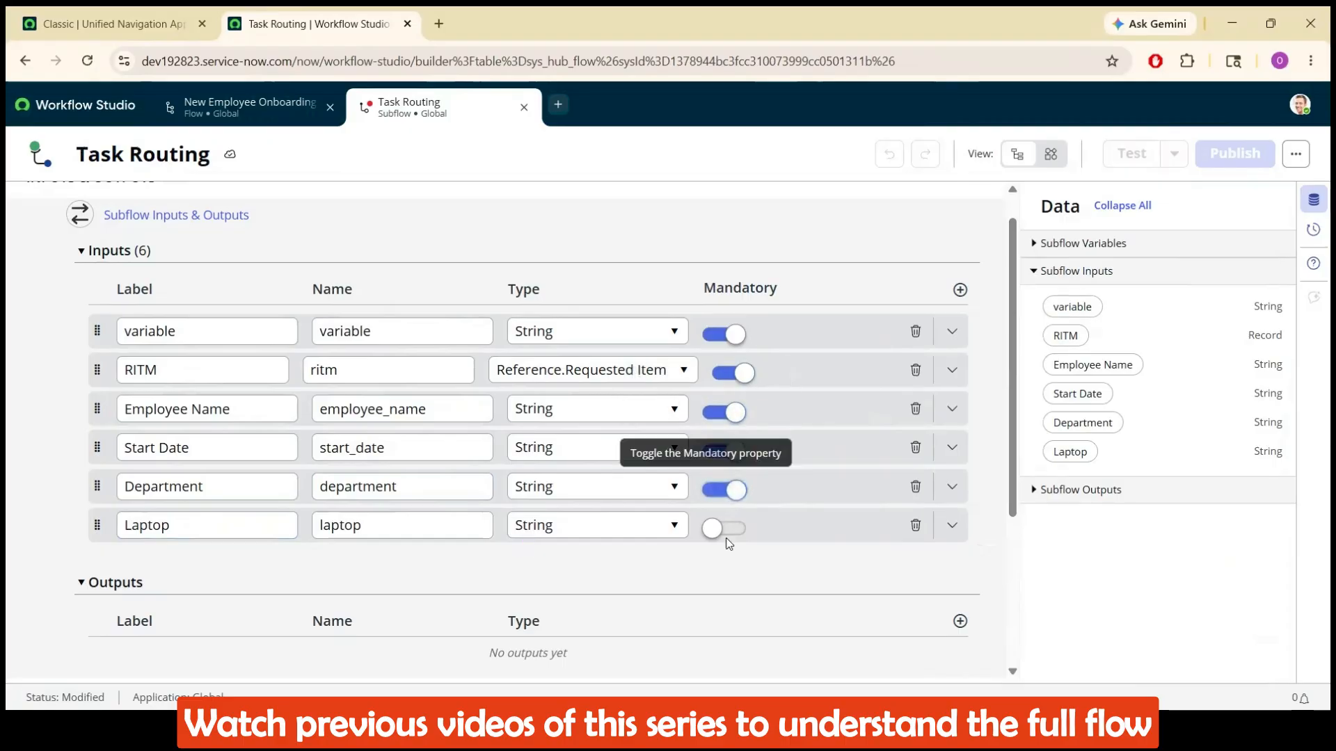
click(735, 530)
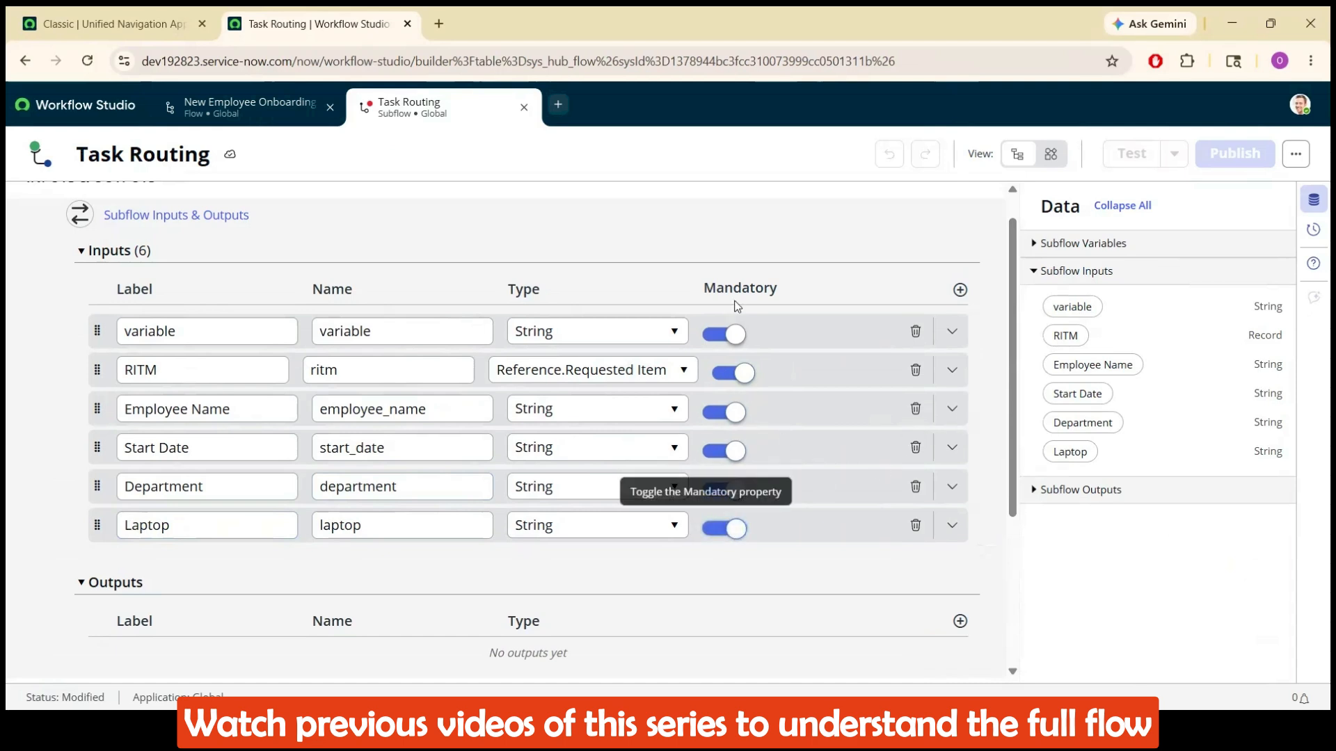
scroll(988, 553, down, 2)
click(962, 566)
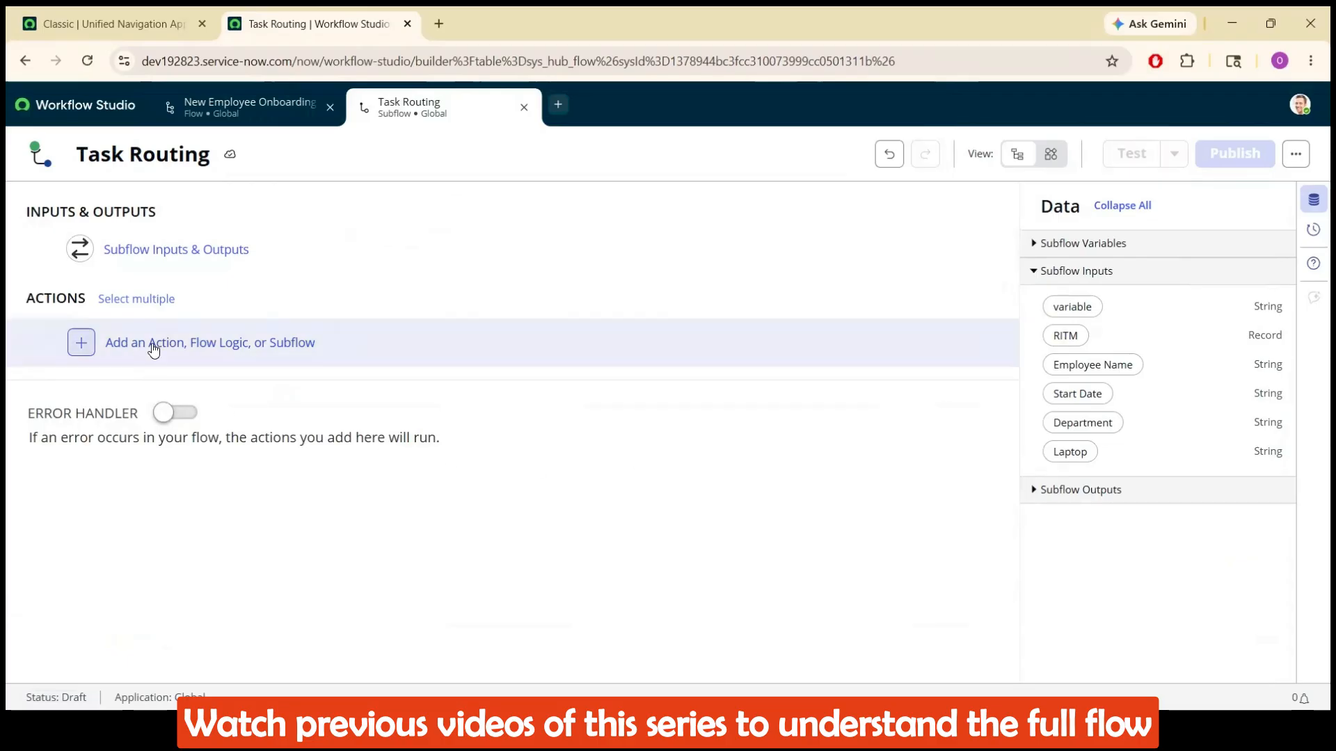
Add a Make a decision flow logic to the subflow and label it Check Location
click(194, 342)
click(262, 347)
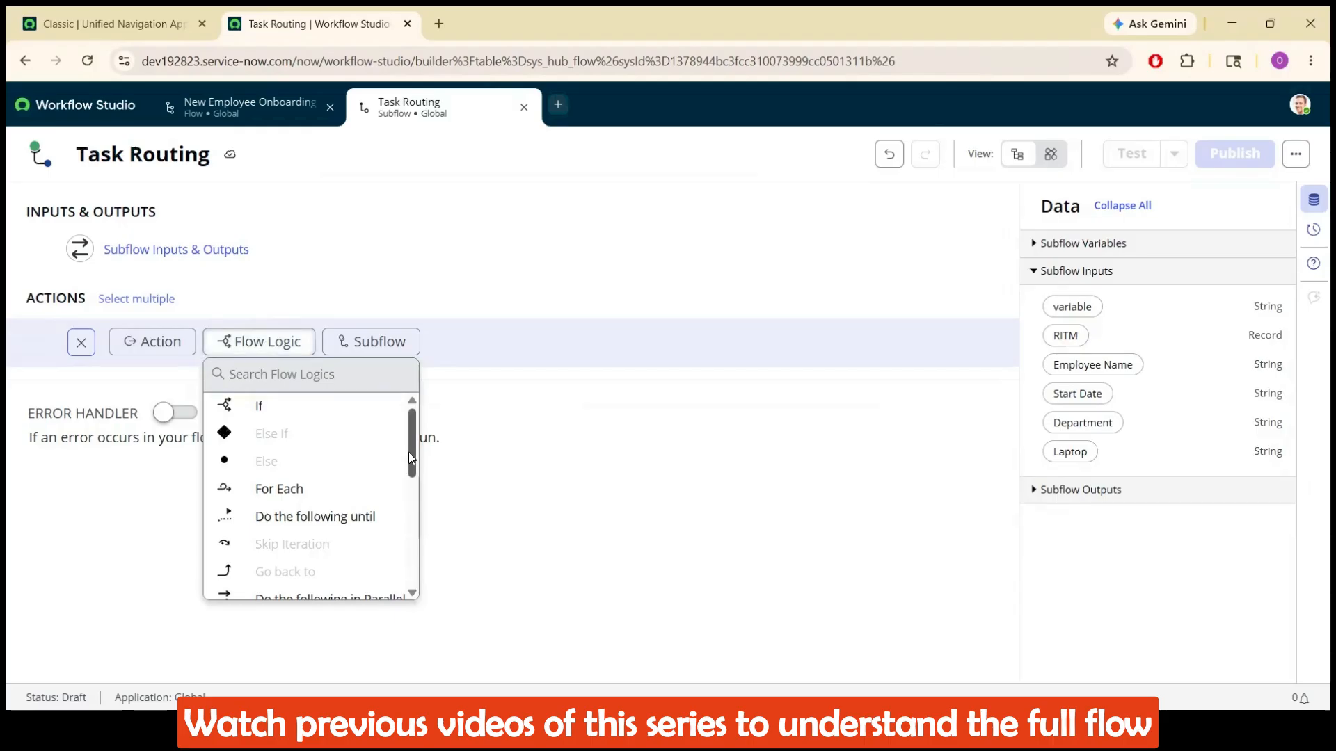
drag(408, 453, 428, 537)
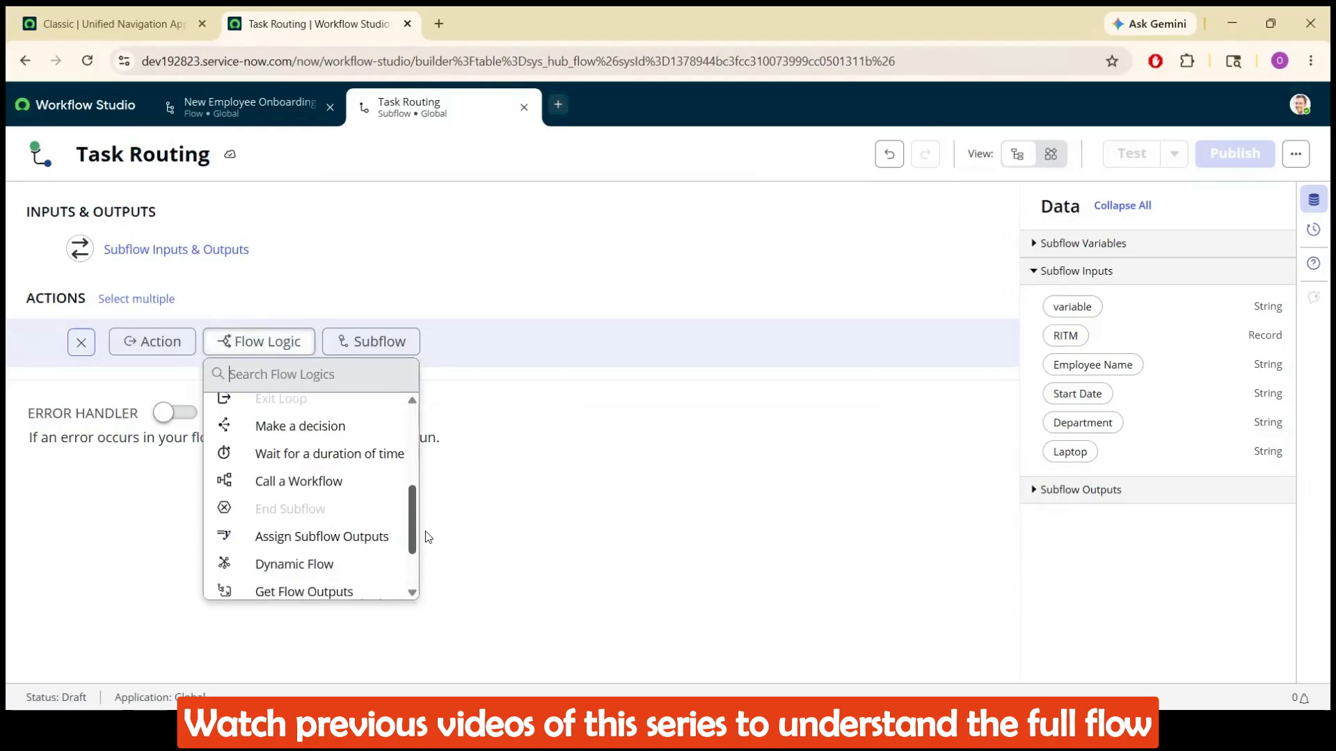
click(286, 415)
click(257, 395)
text(Check Location)
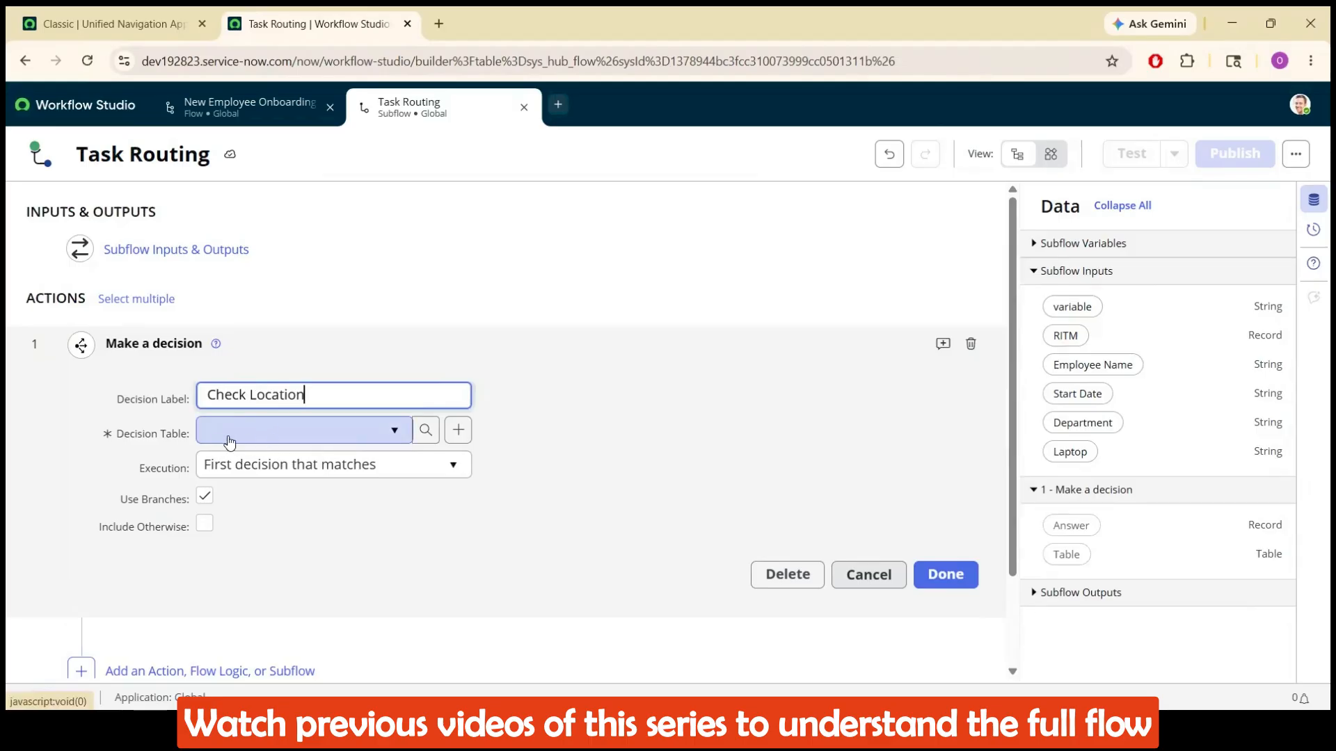
Check the Onboarding Location Check settings in the New Employee Onboarding Flow and give Check Location the Onboarding Group Check table with an Otherwise branch
click(243, 111)
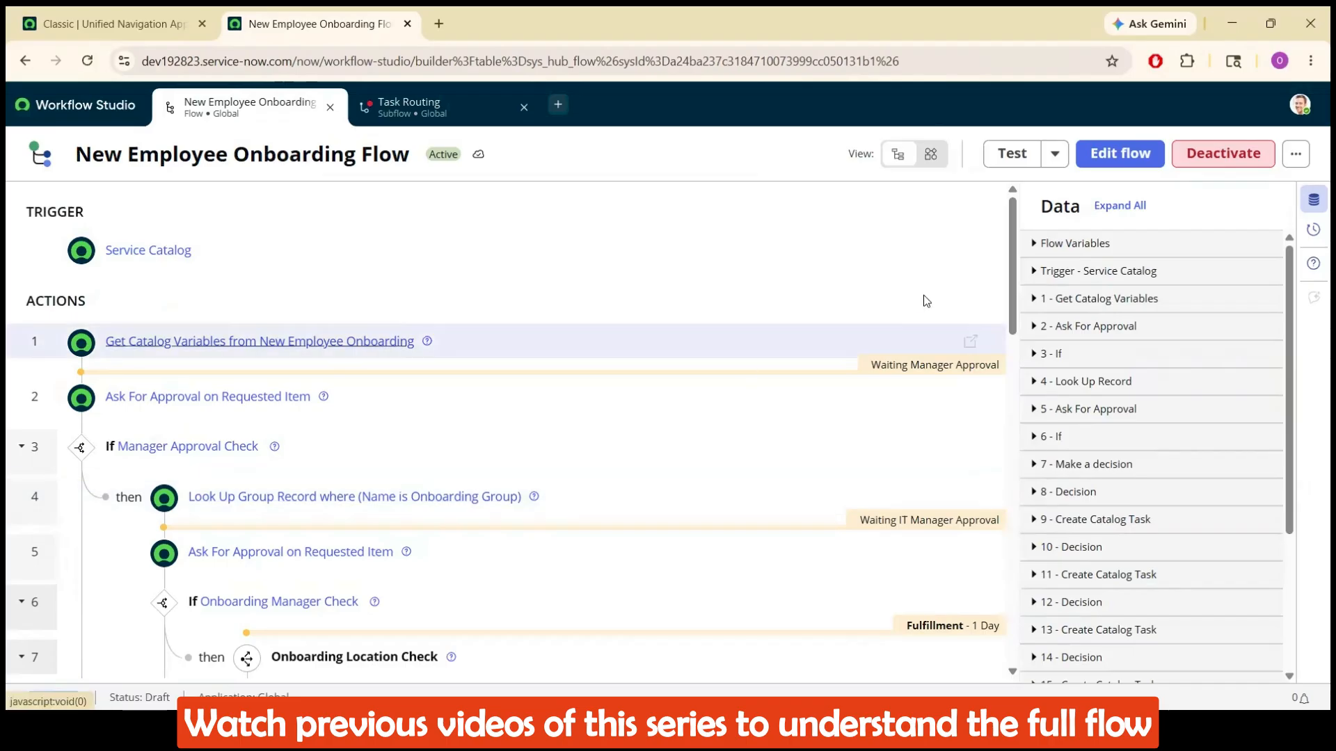
drag(1014, 299, 1011, 365)
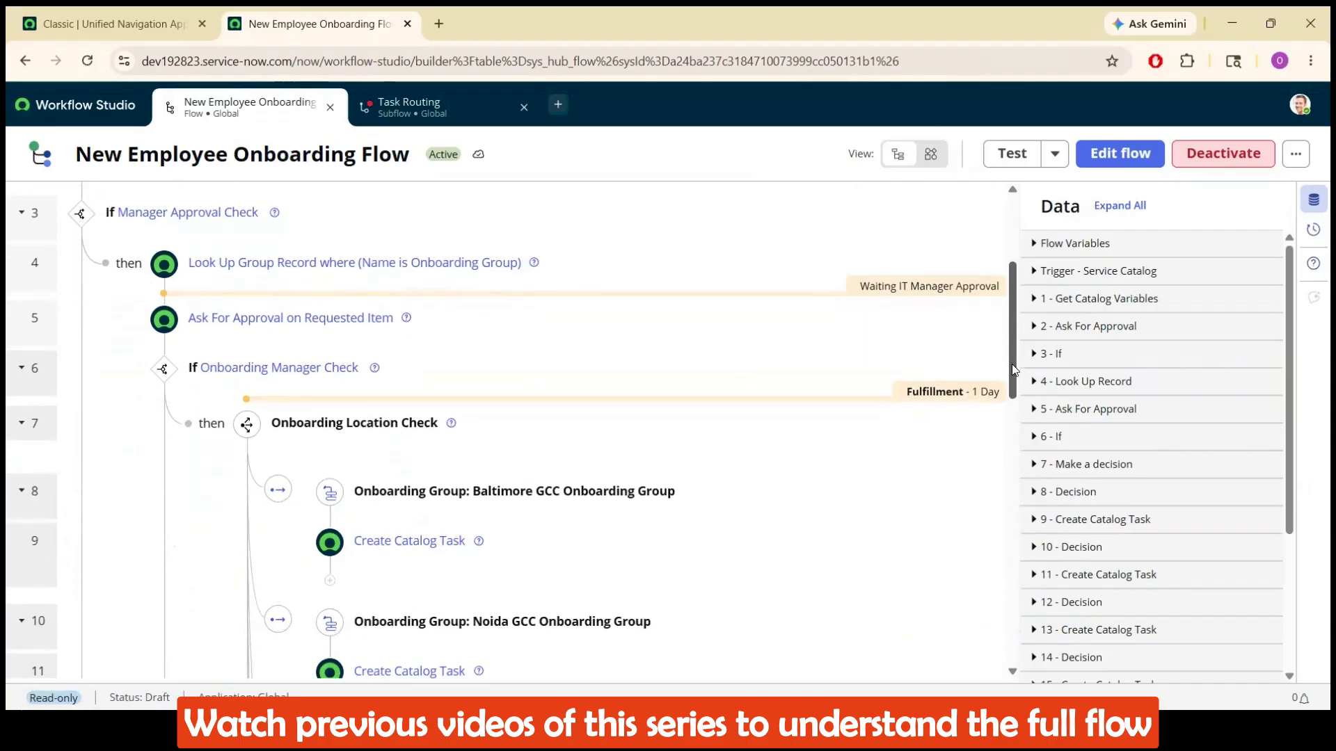
click(338, 423)
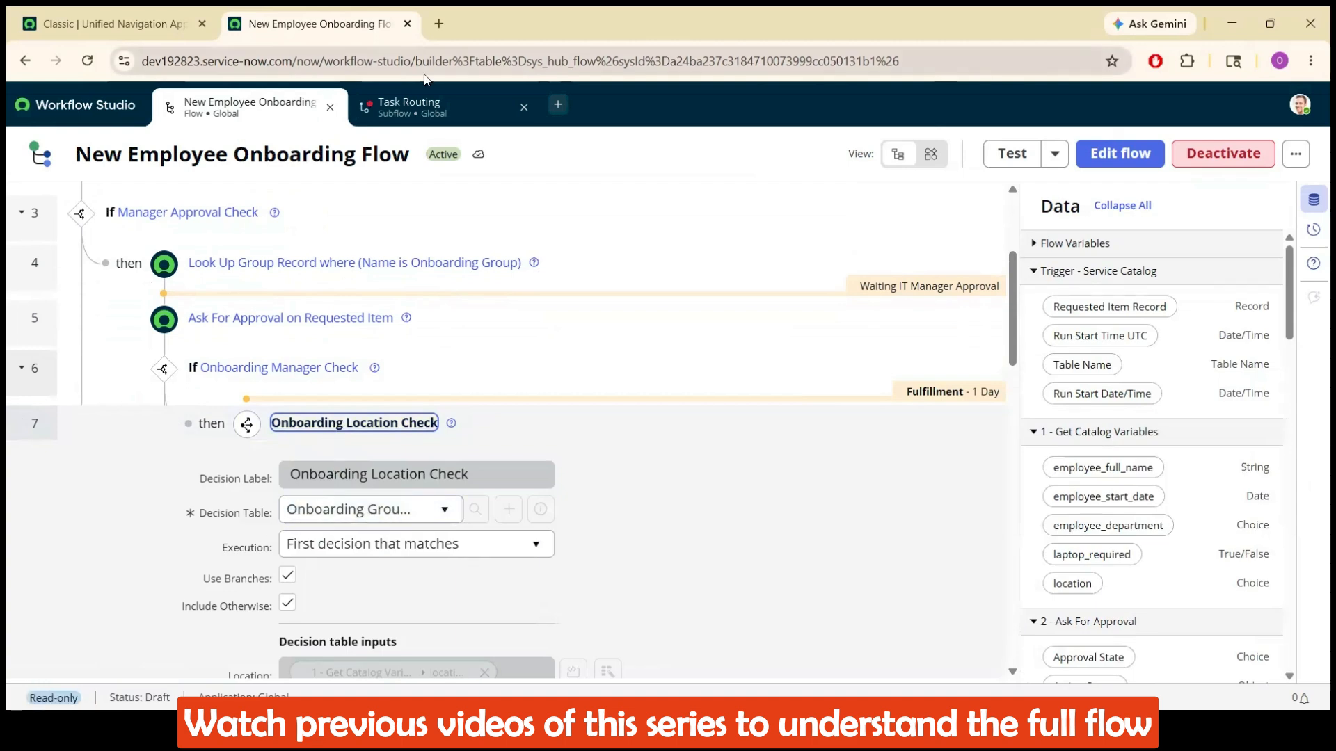
click(434, 116)
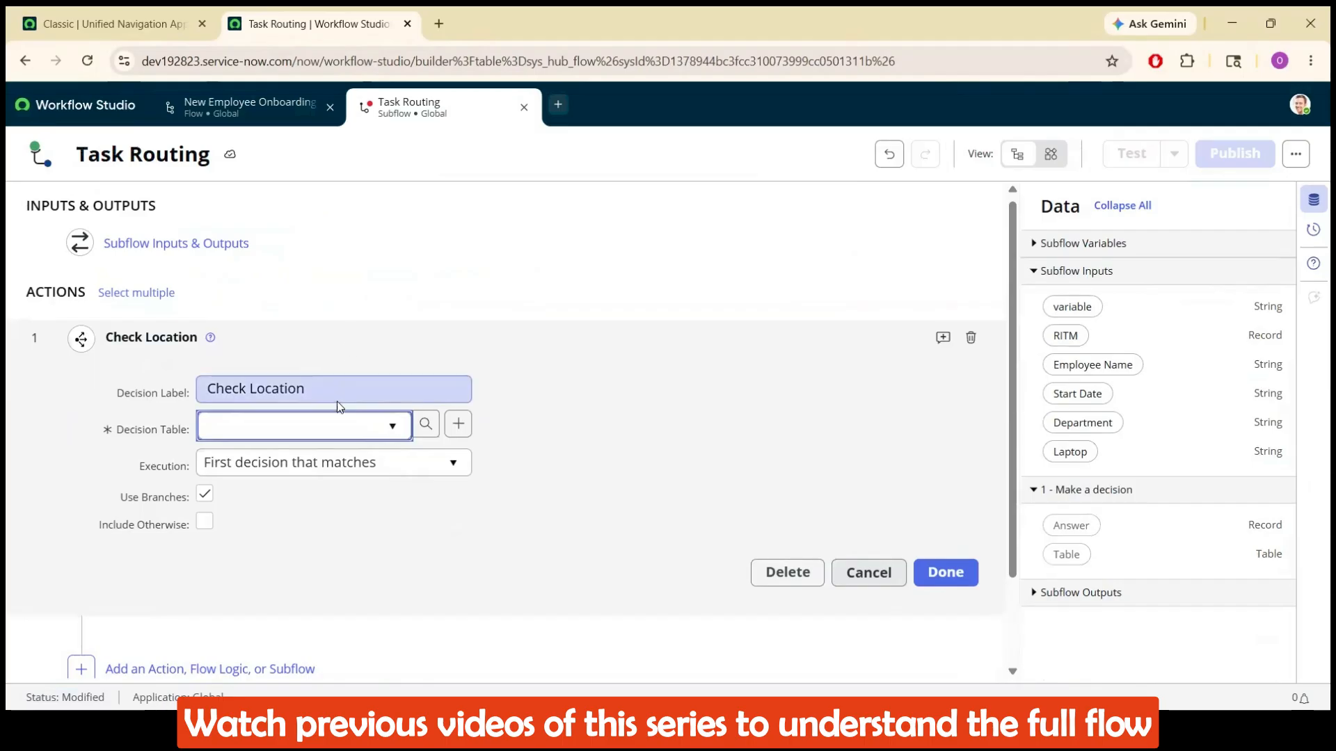
click(338, 427)
text(on)
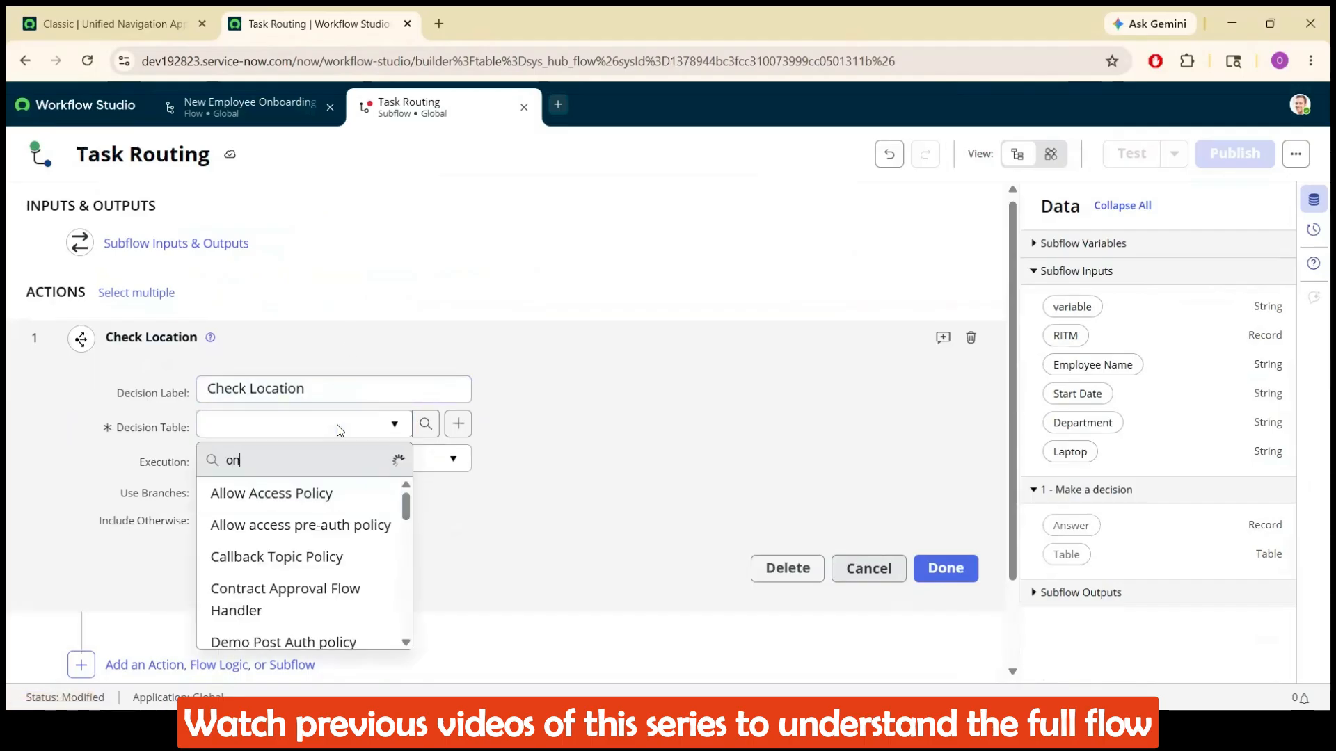
text(b)
click(311, 497)
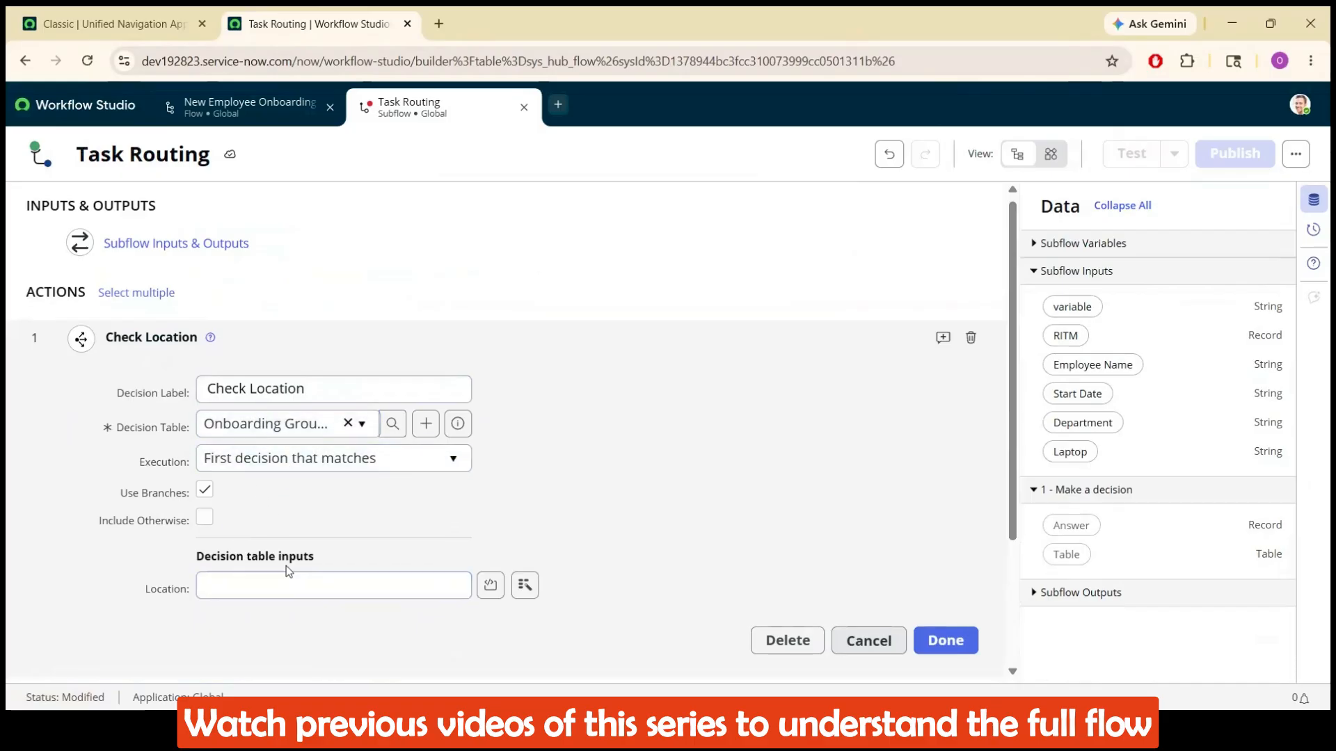
click(263, 584)
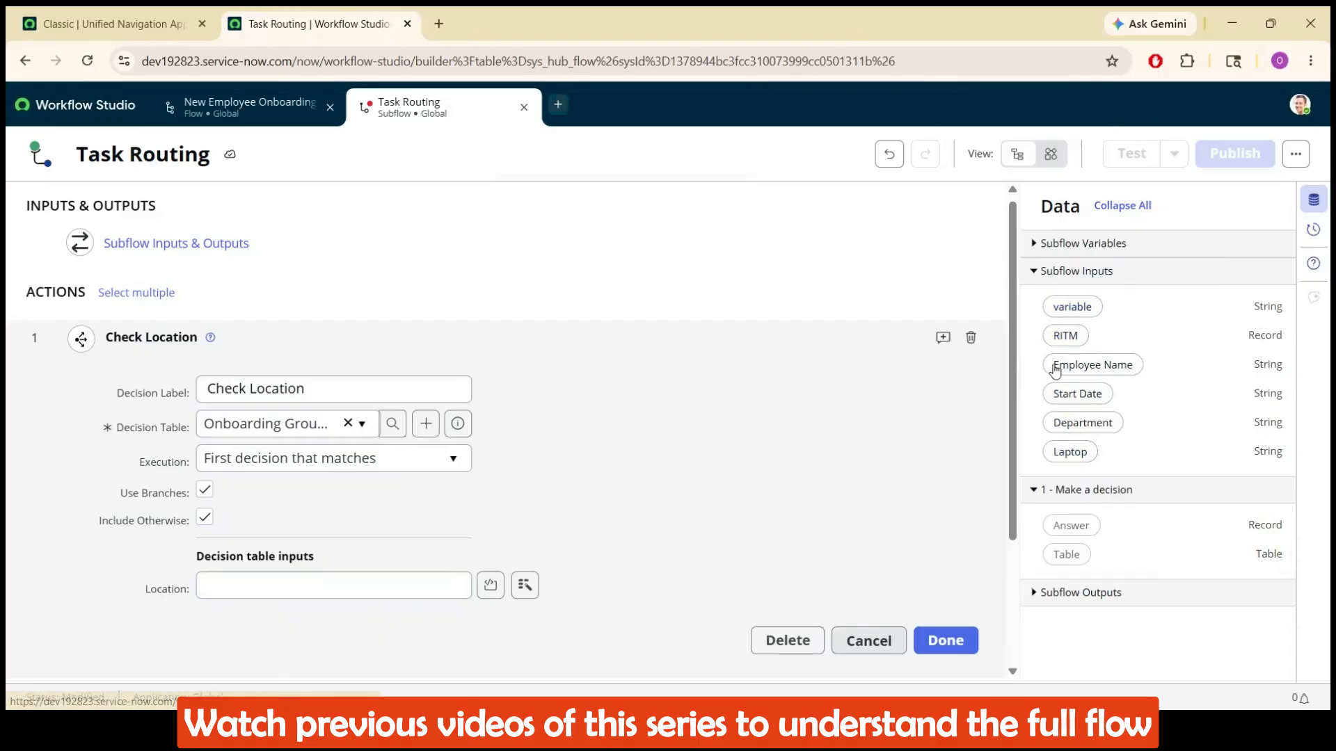
Relabel the subflow input called variable as Location and delete the stray variable1 input
click(204, 247)
click(276, 362)
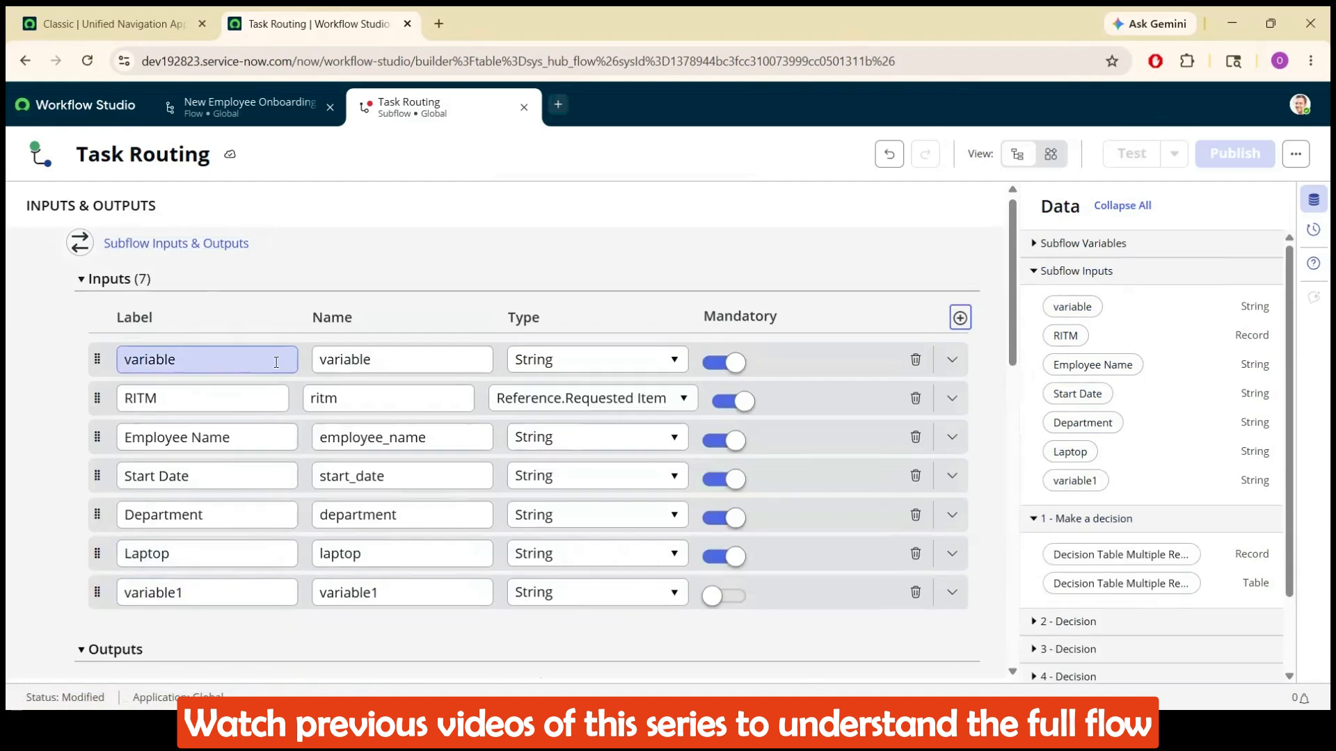
click(916, 592)
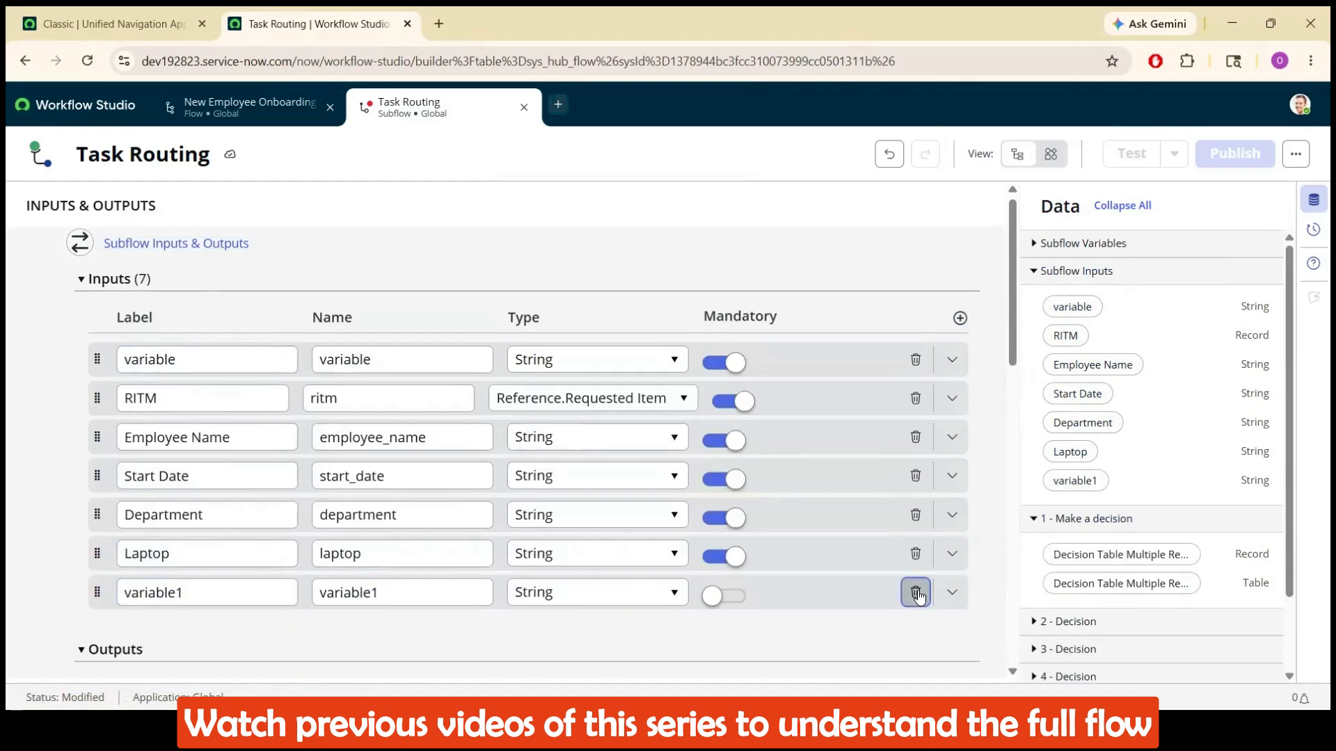
double_click(229, 361)
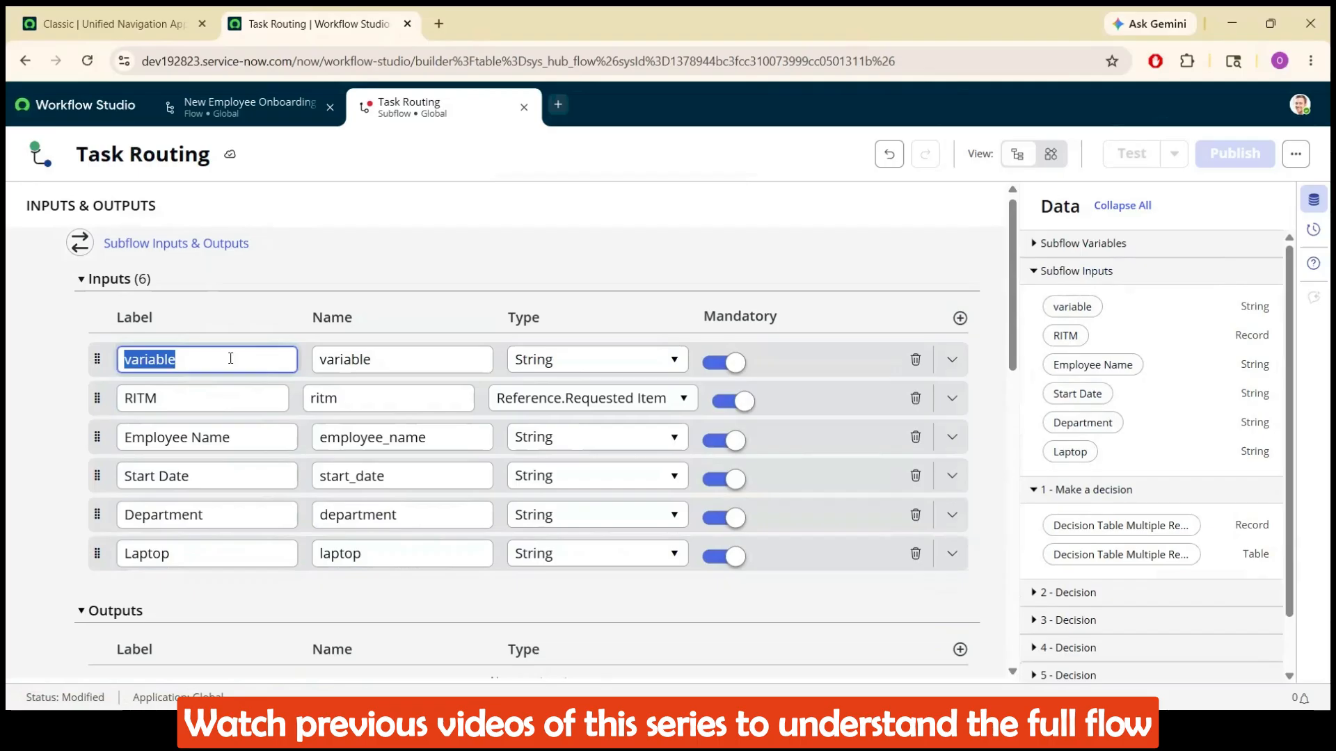
text(Location)
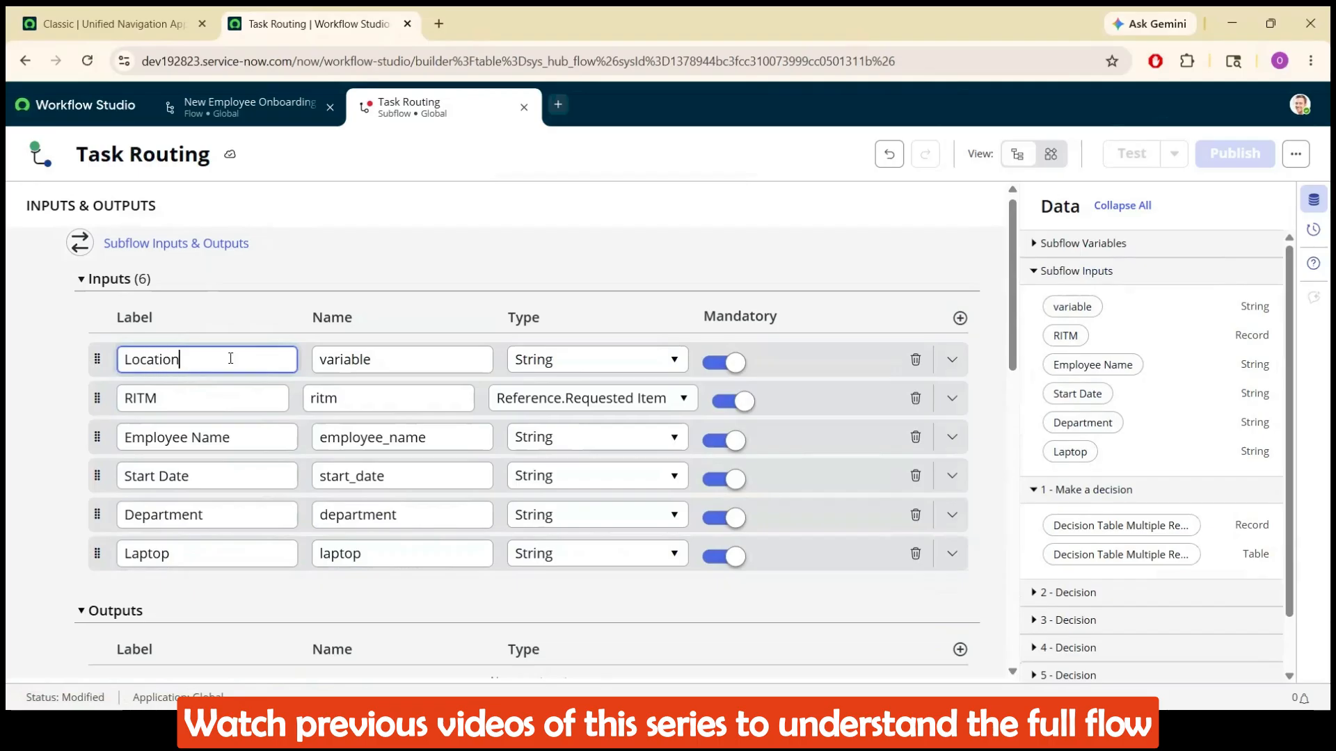
click(529, 273)
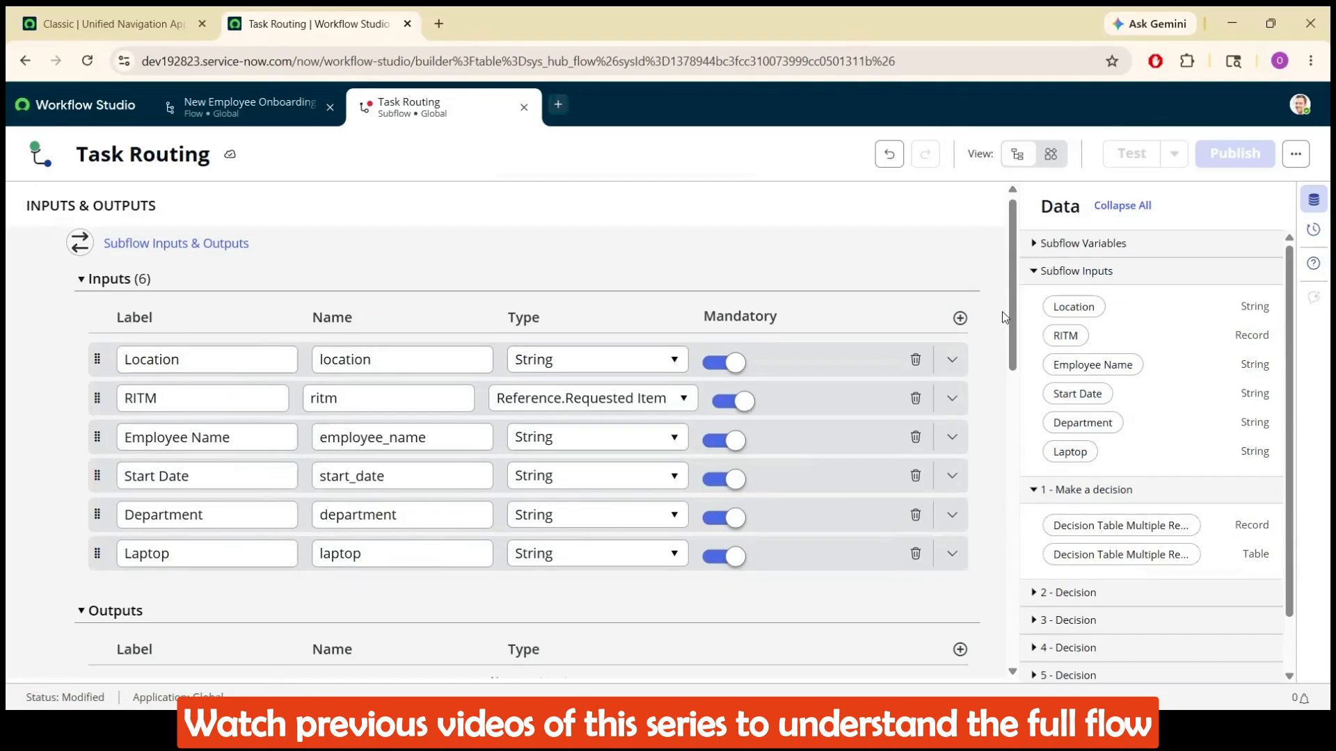
mouse_move(1010, 367)
mouse_down()
mouse_move(1009, 460)
mouse_move(1003, 352)
mouse_up()
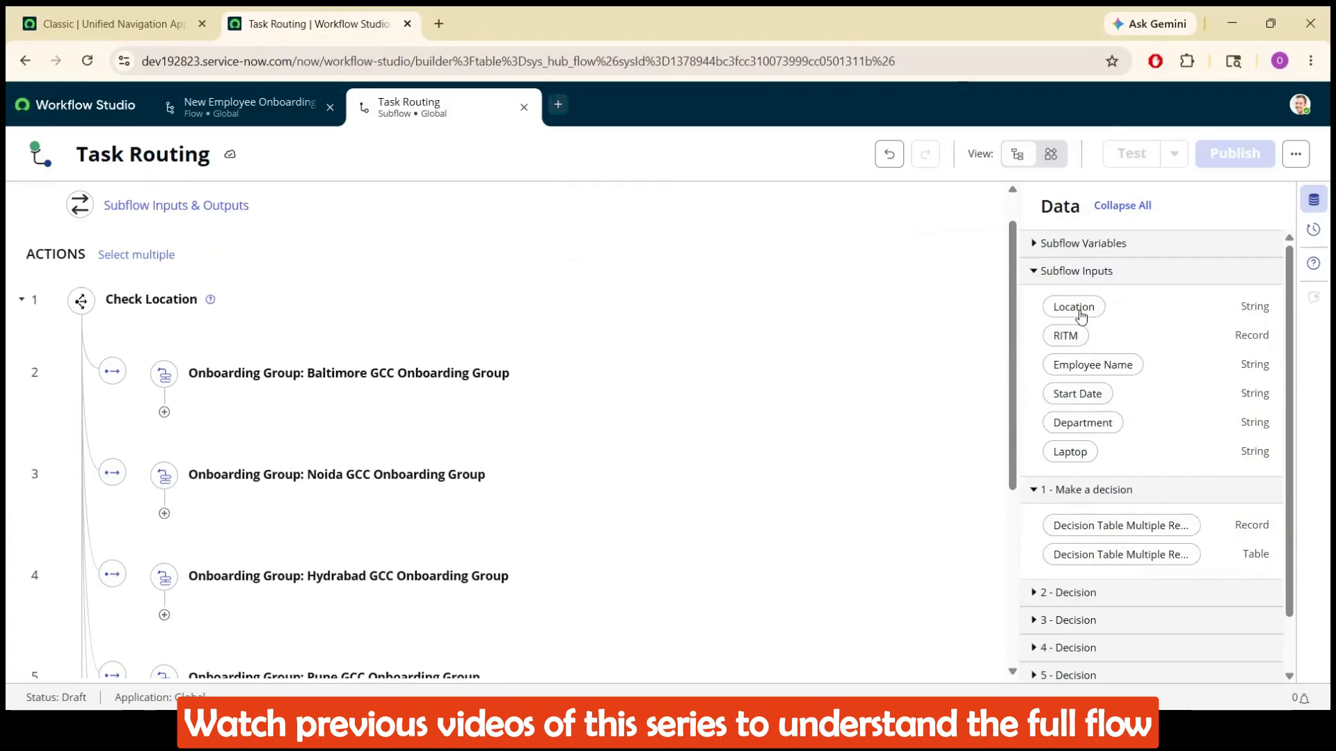
Map the Location subflow input to the Location decision table input of Check Location and save the decision
click(162, 303)
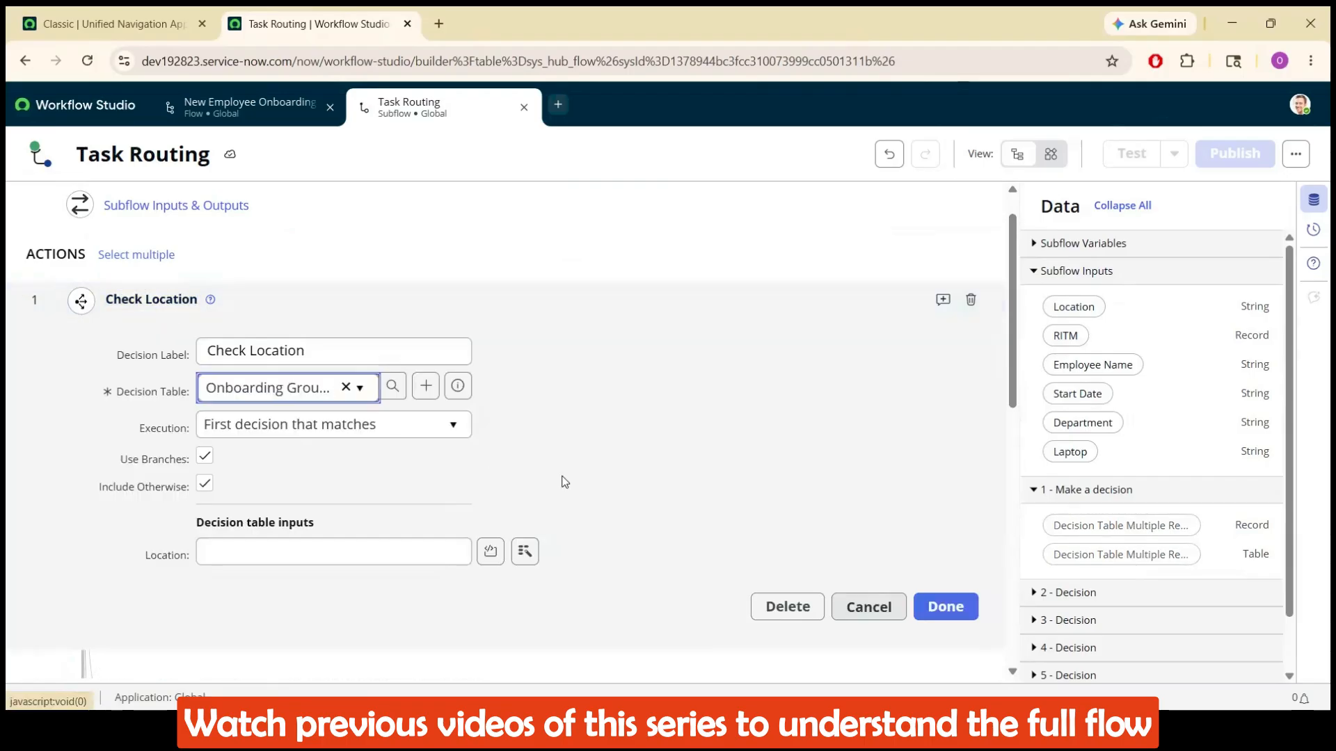
drag(1073, 308, 360, 554)
click(937, 607)
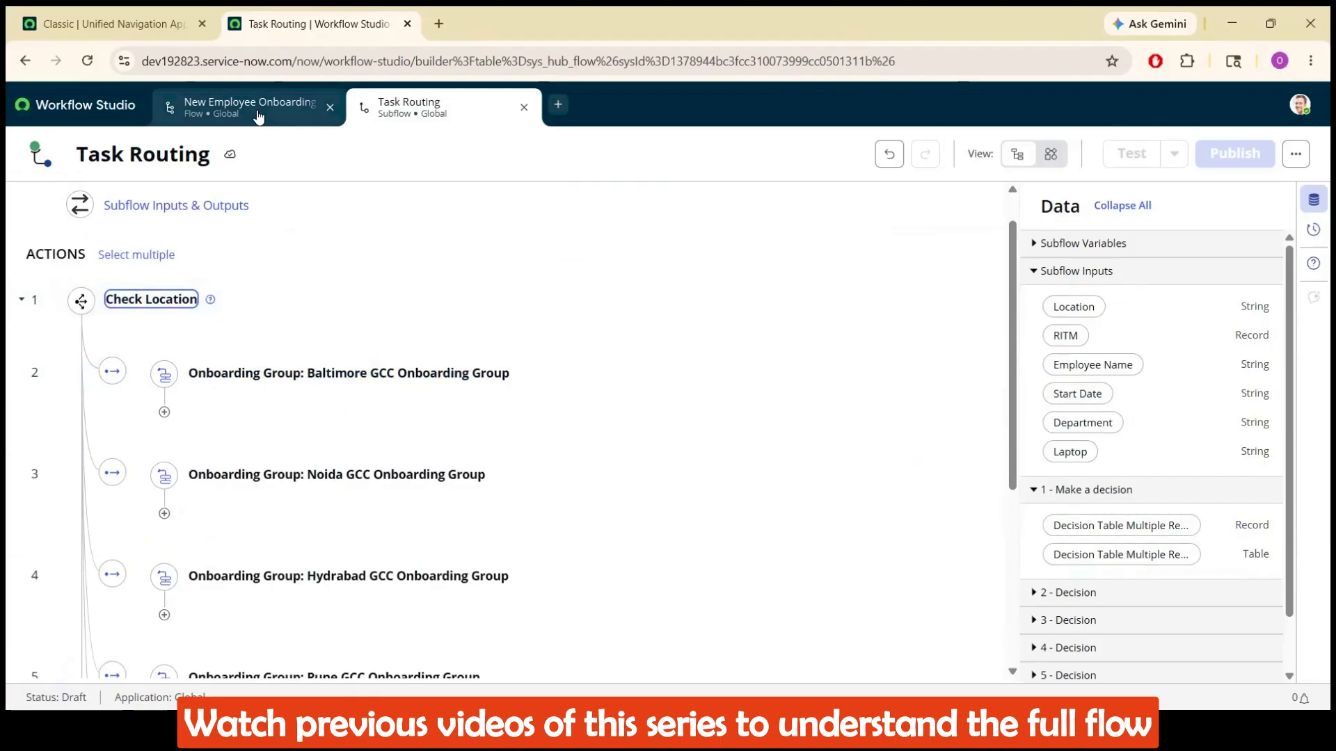
Examine the conditions and results of the Onboarding Group Check decision table and return to the Task Routing subflow
click(555, 104)
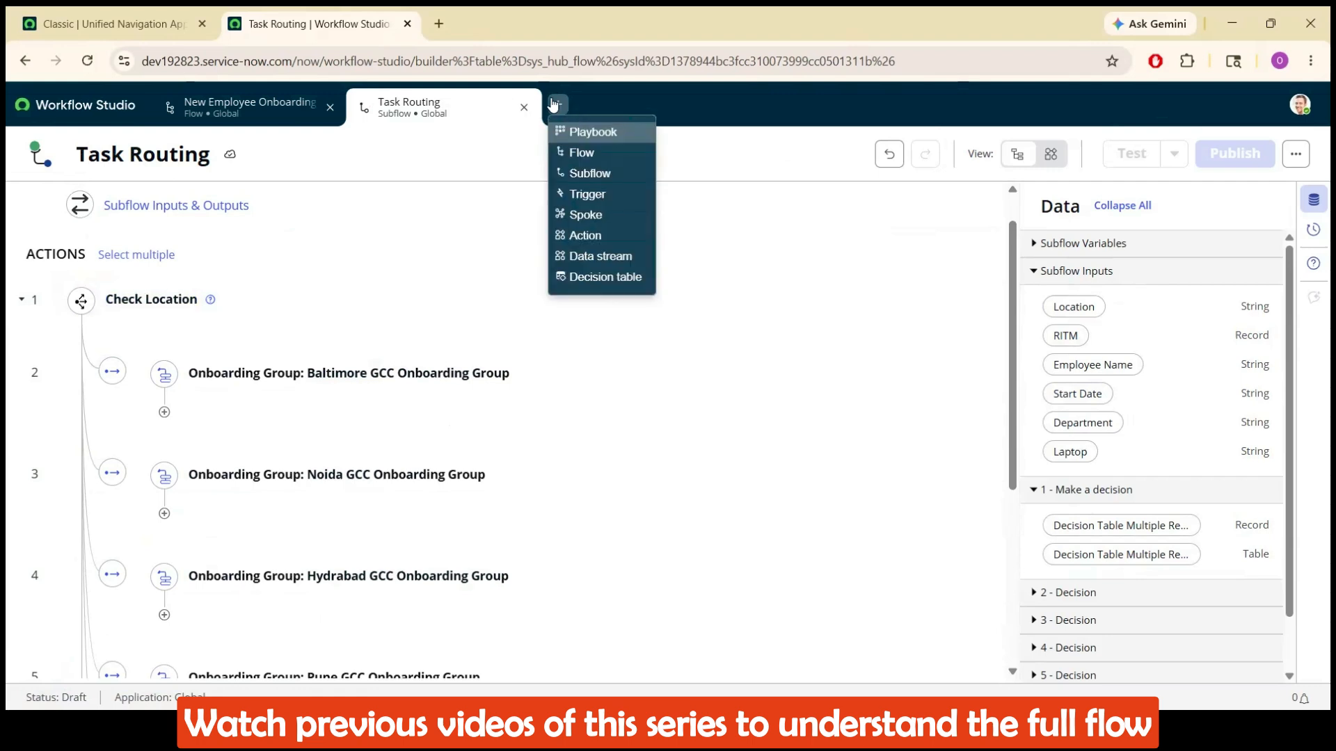
click(71, 106)
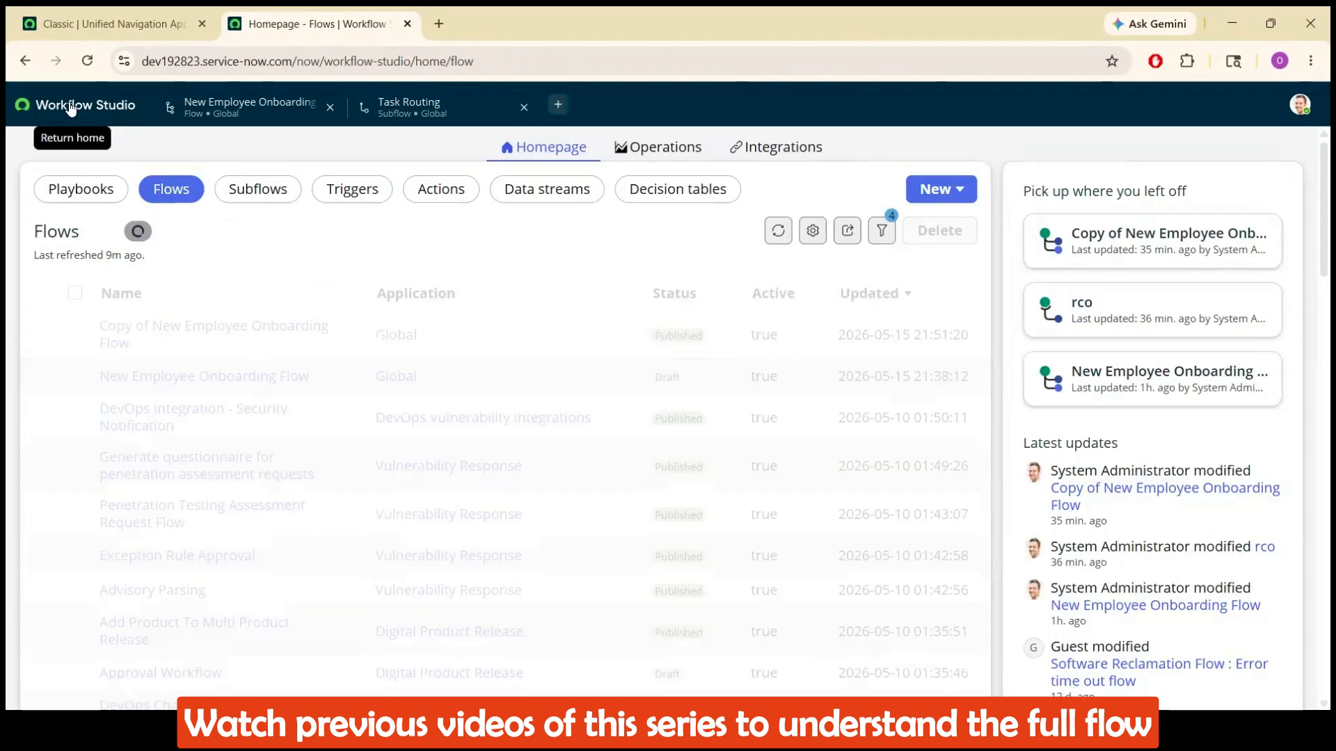
click(698, 190)
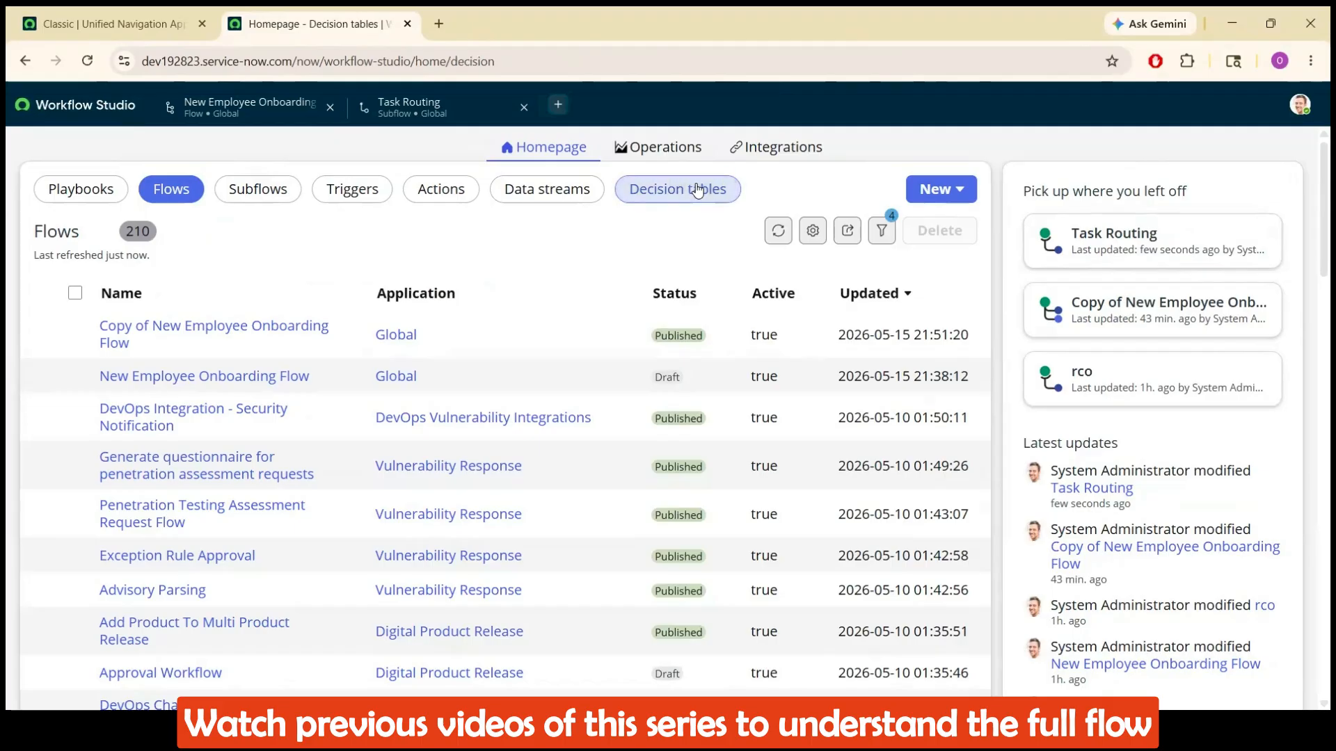
click(788, 295)
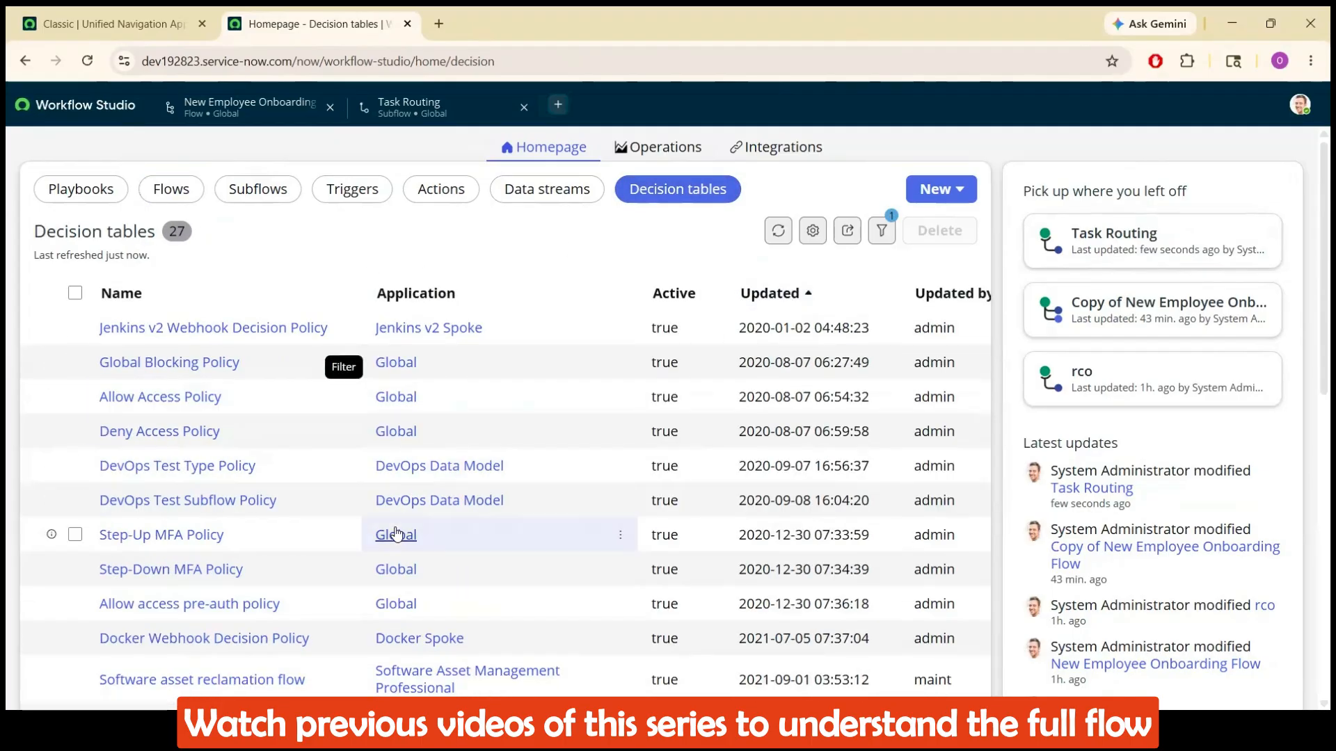
scroll(395, 533, down, 10)
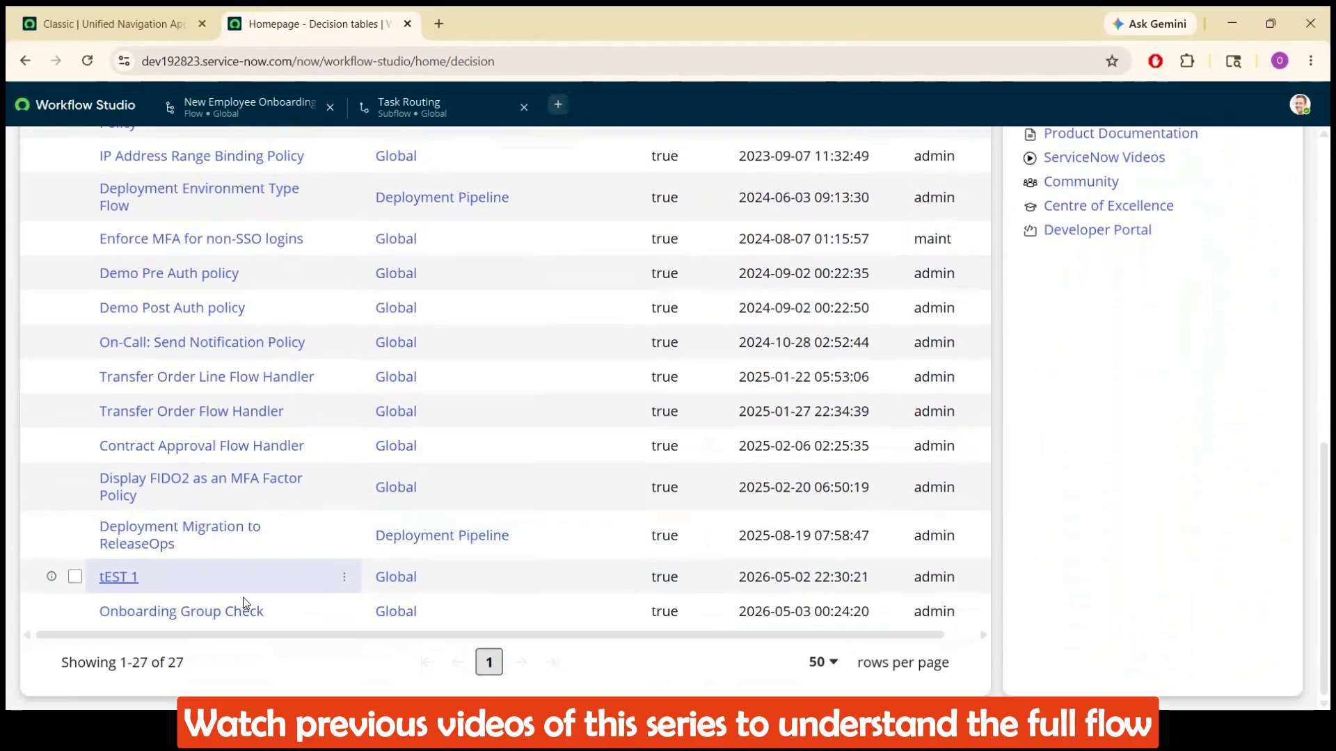
click(208, 621)
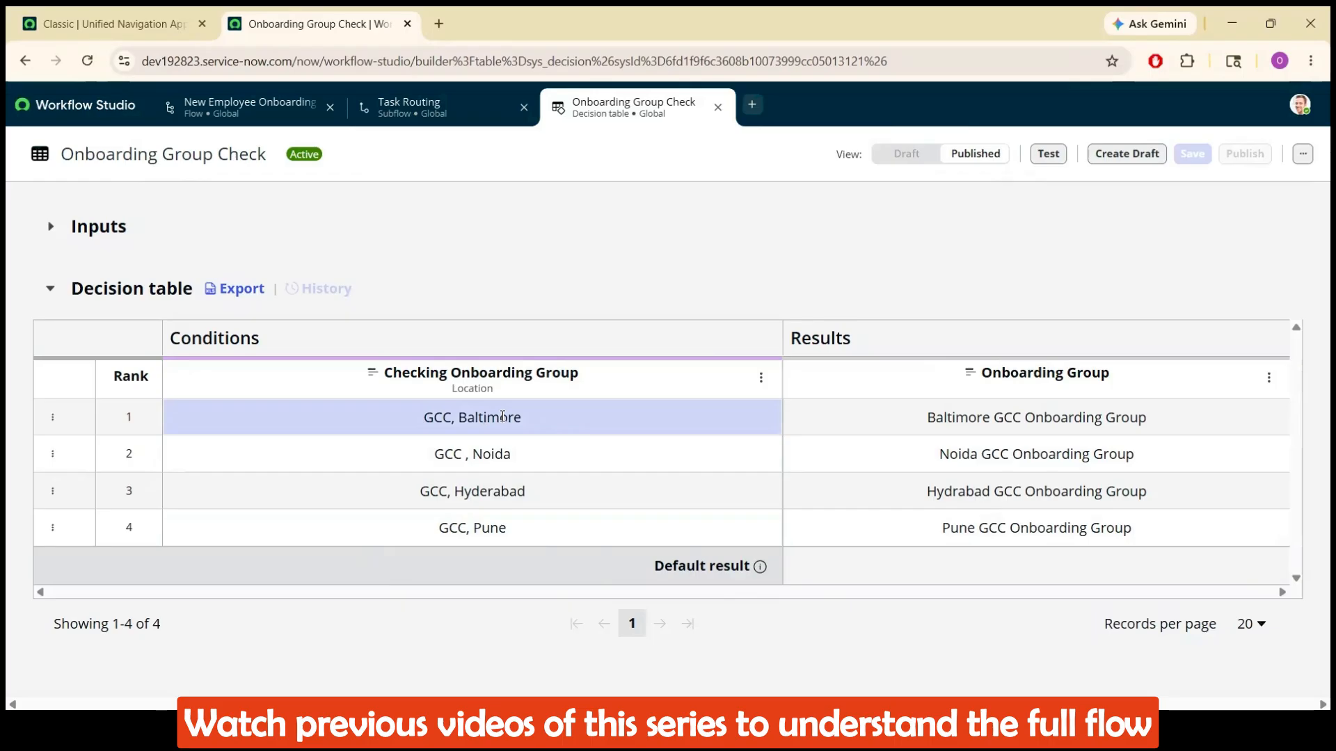
drag(518, 415, 436, 422)
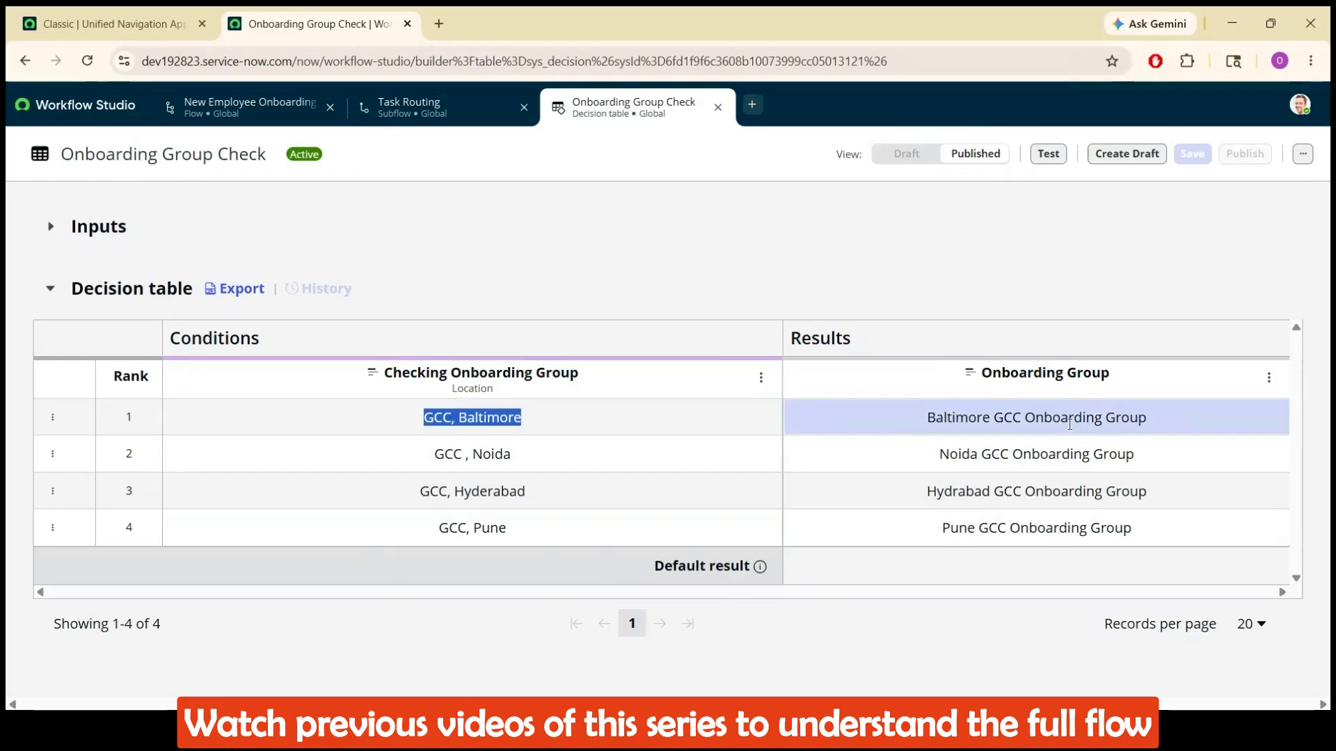
click(416, 106)
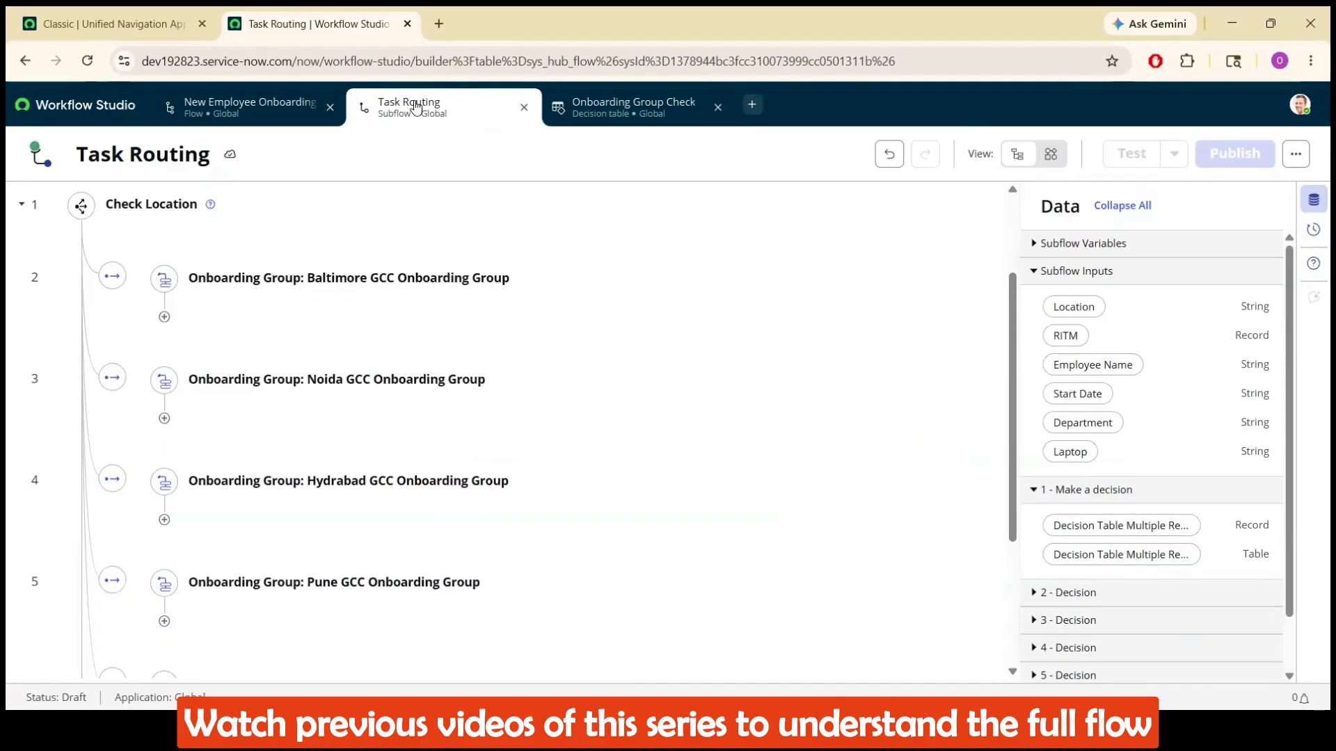
Add a Create Catalog Task action under the Baltimore GCC Onboarding Group branch
mouse_move(1010, 437)
mouse_down()
mouse_move(1010, 360)
mouse_move(1014, 461)
mouse_up()
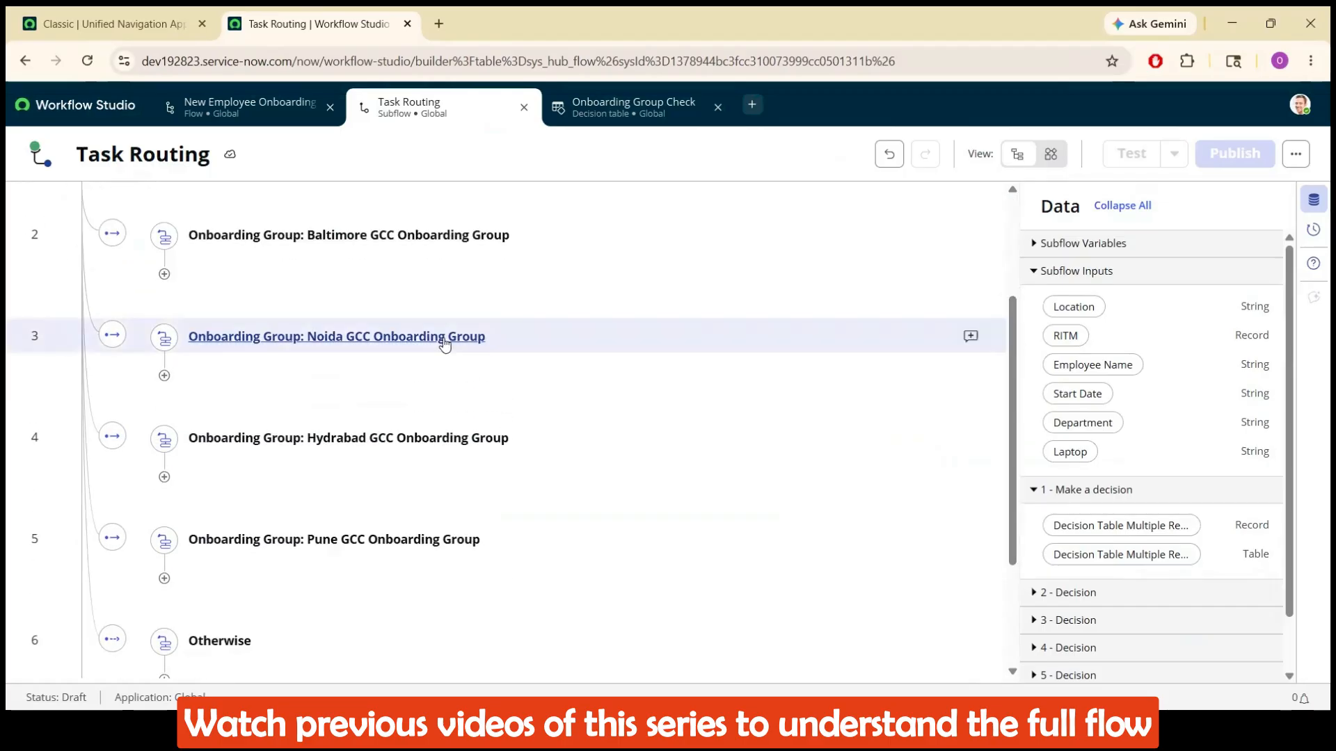
click(164, 275)
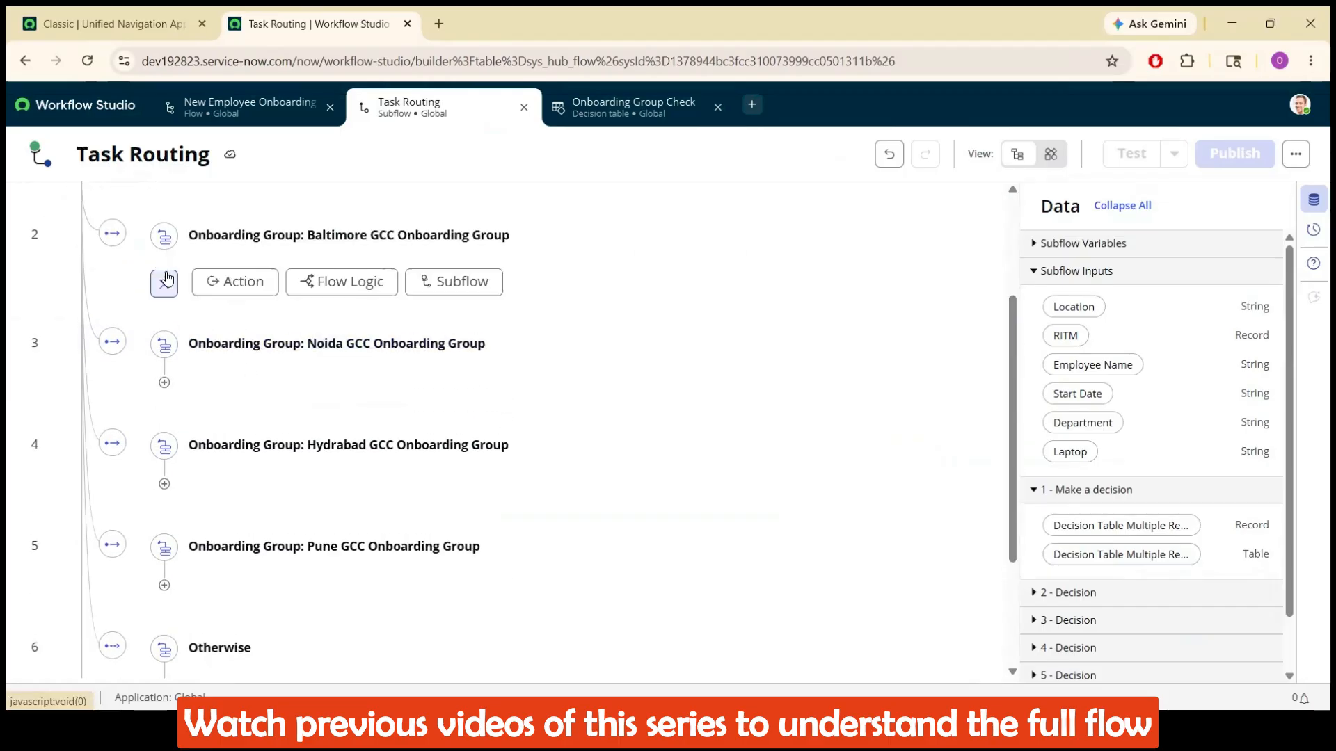
click(250, 281)
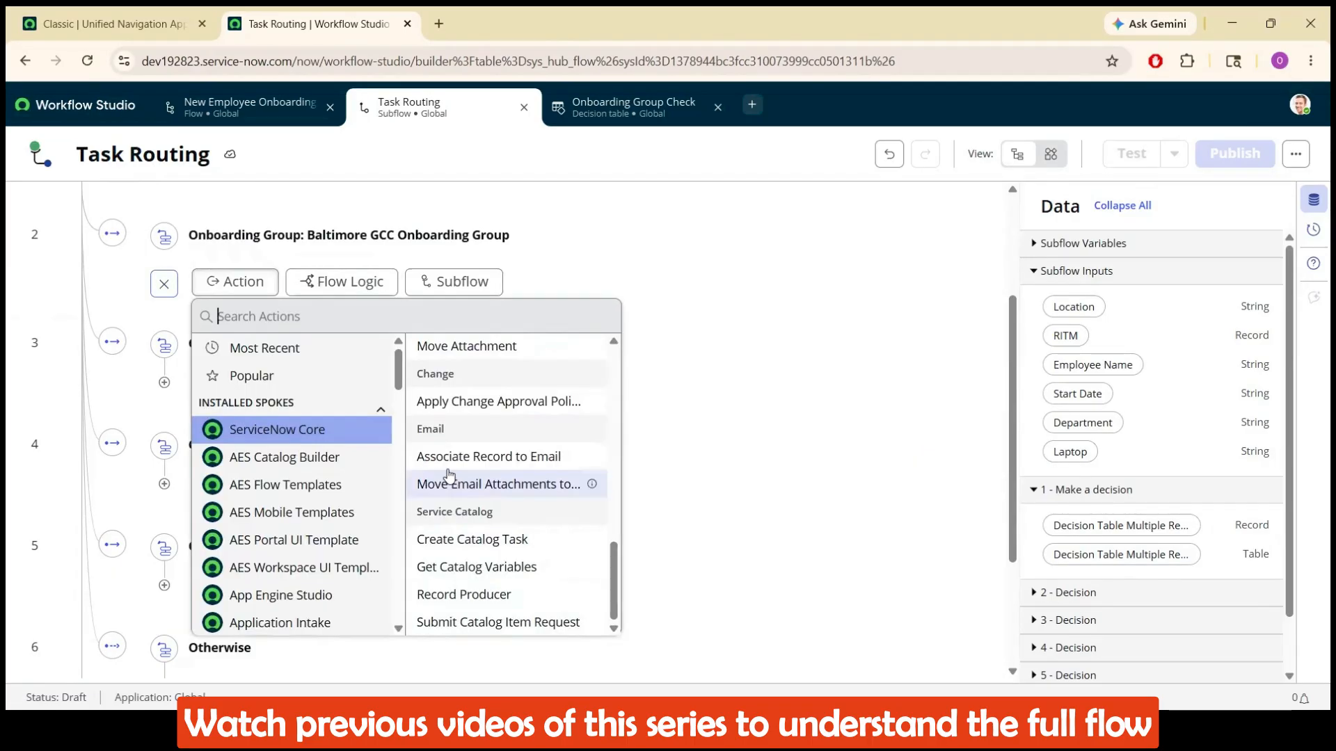
click(451, 544)
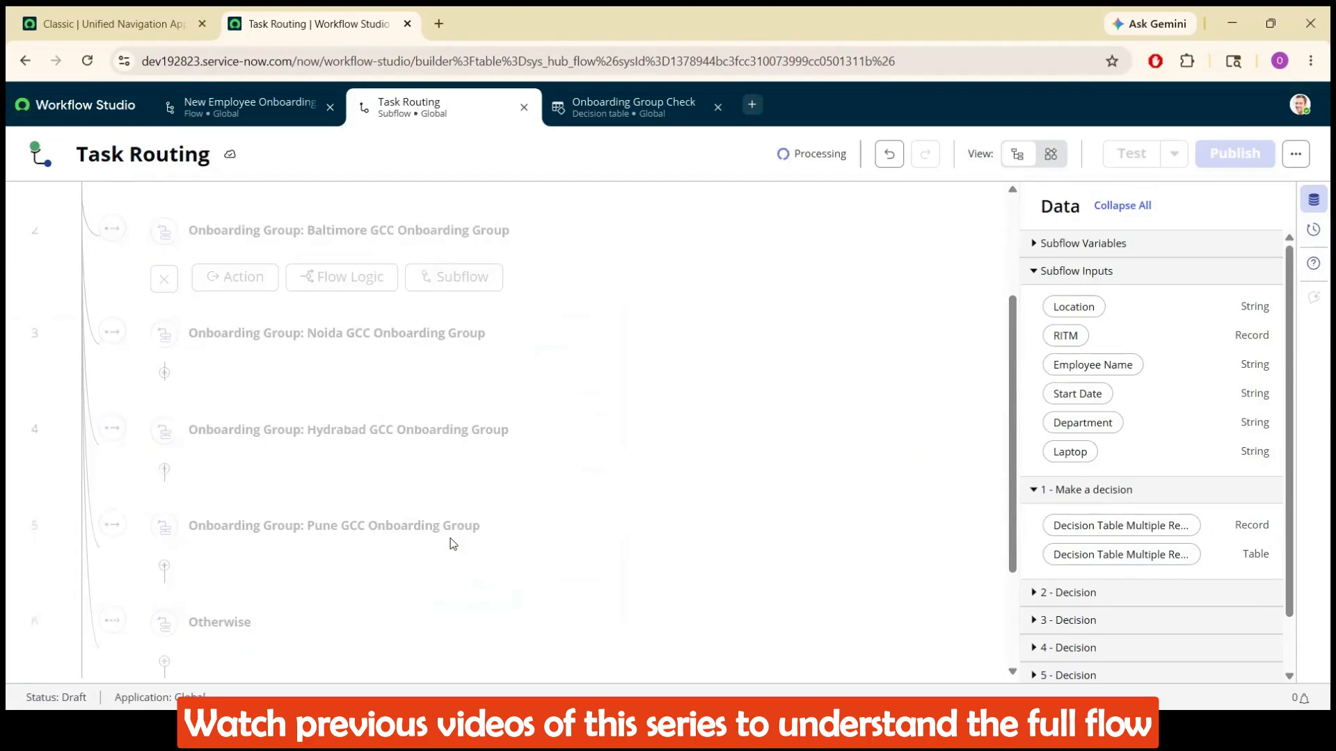
scroll(255, 311, down, 3)
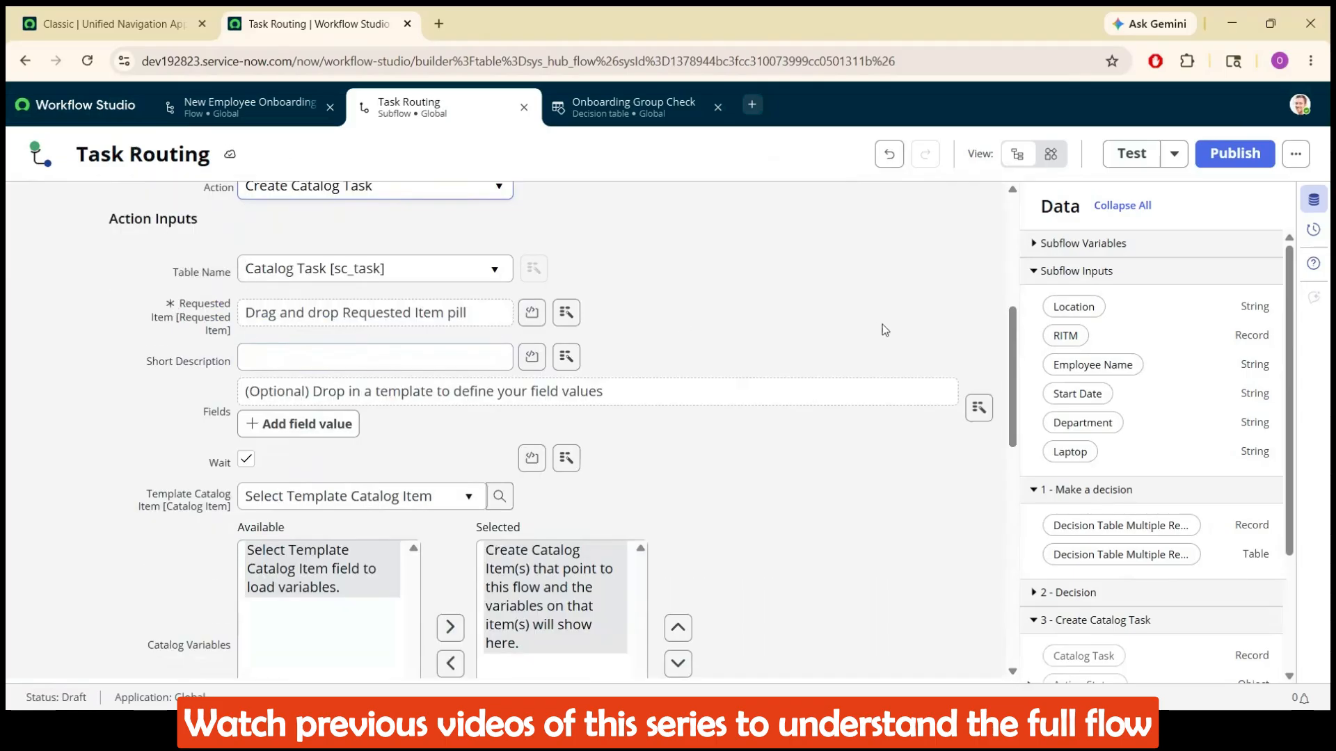
Map RITM to the catalog task's Requested Item and set Short Description to "Onboard Employee -" followed by the Employee Name input
drag(1067, 336, 453, 315)
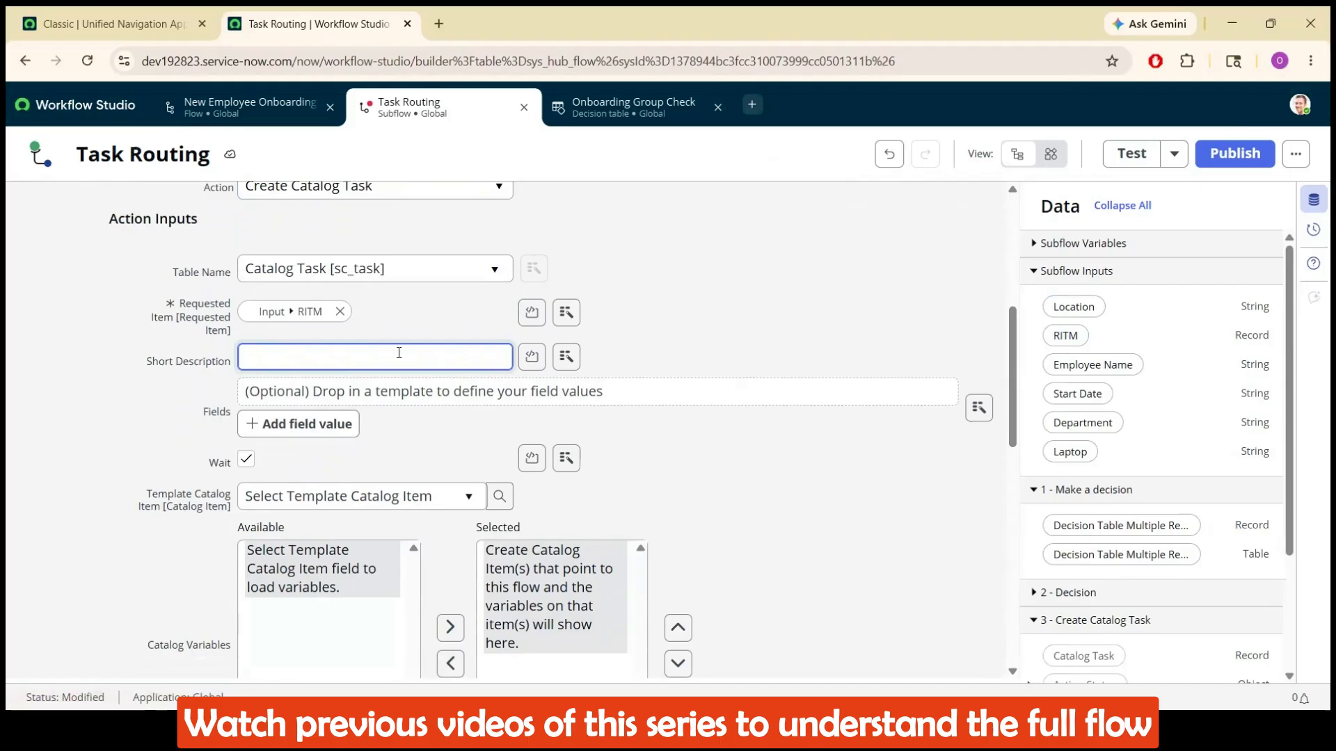
text(Onboard Employee -)
drag(1075, 365, 962, 411)
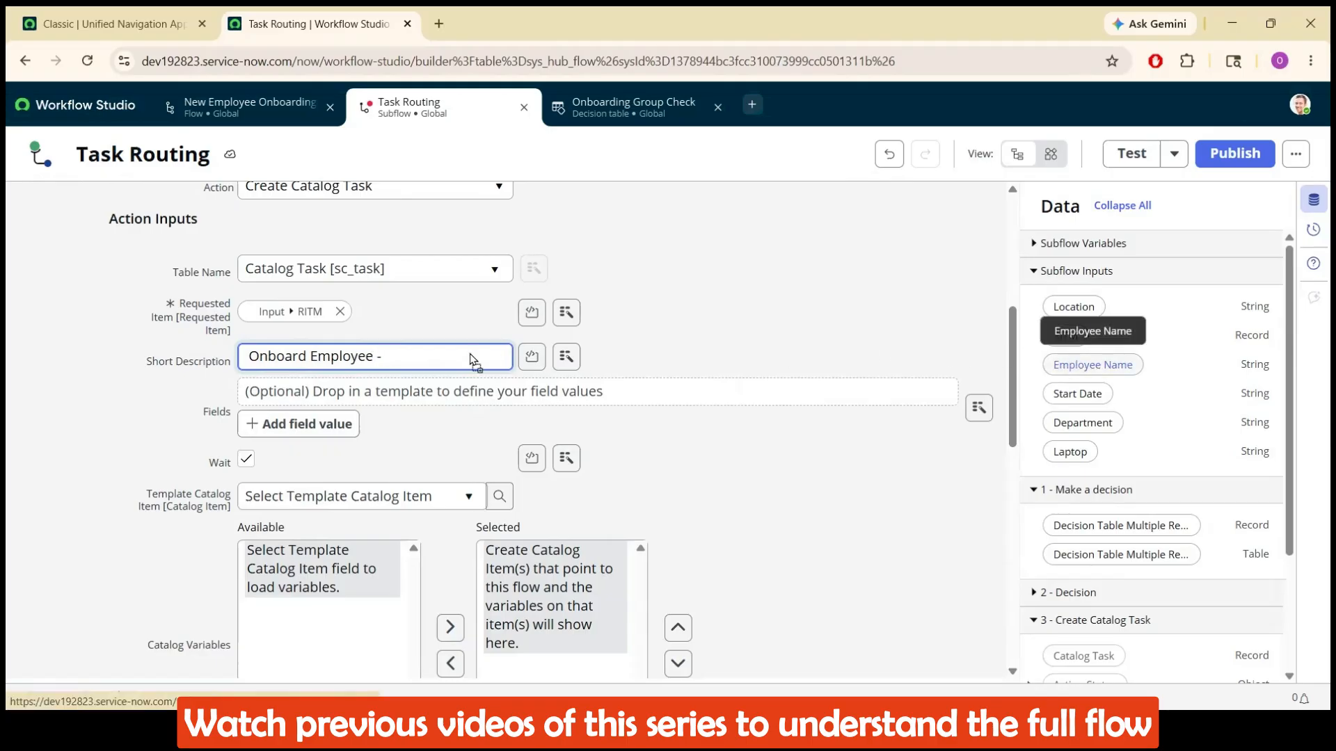
drag(466, 358, 465, 359)
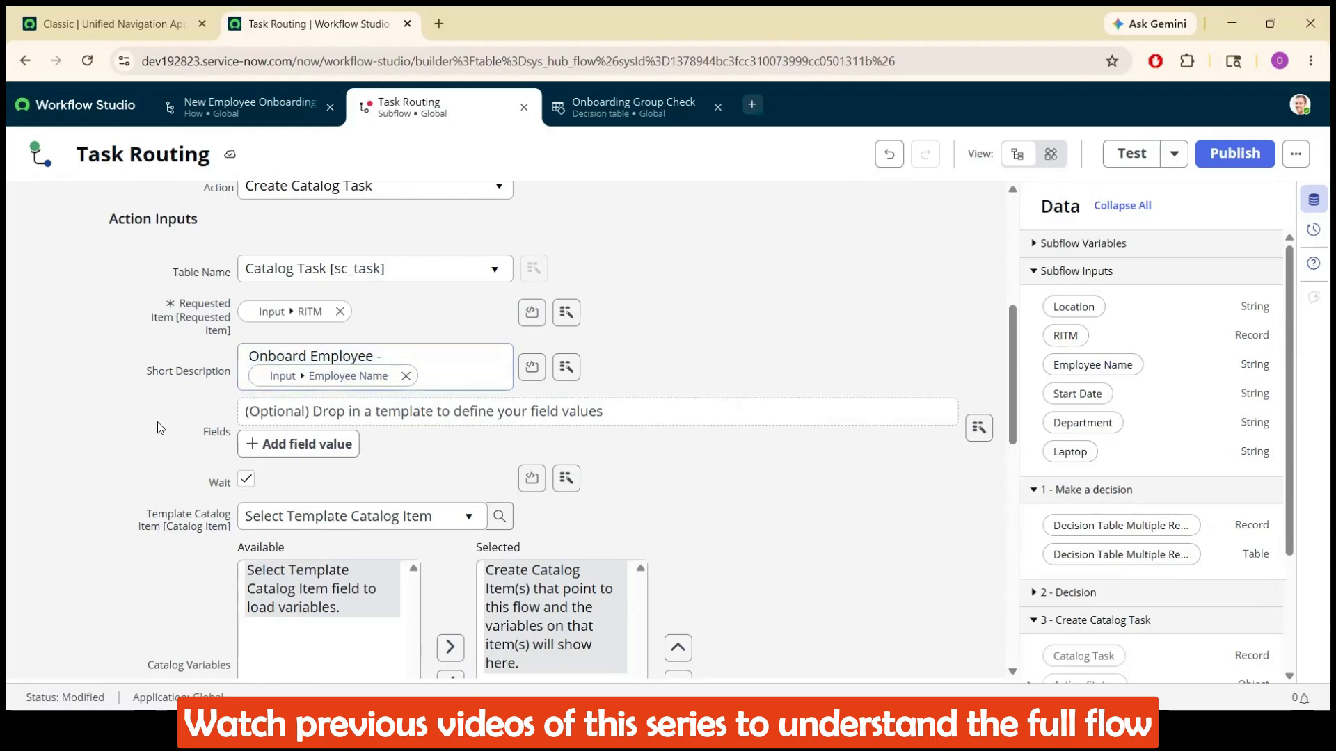
Add a Description field value with the lines "Details -", "Department:", "Start Date:", "Laptop needed:" and "Location:"
click(310, 444)
click(311, 451)
text(des)
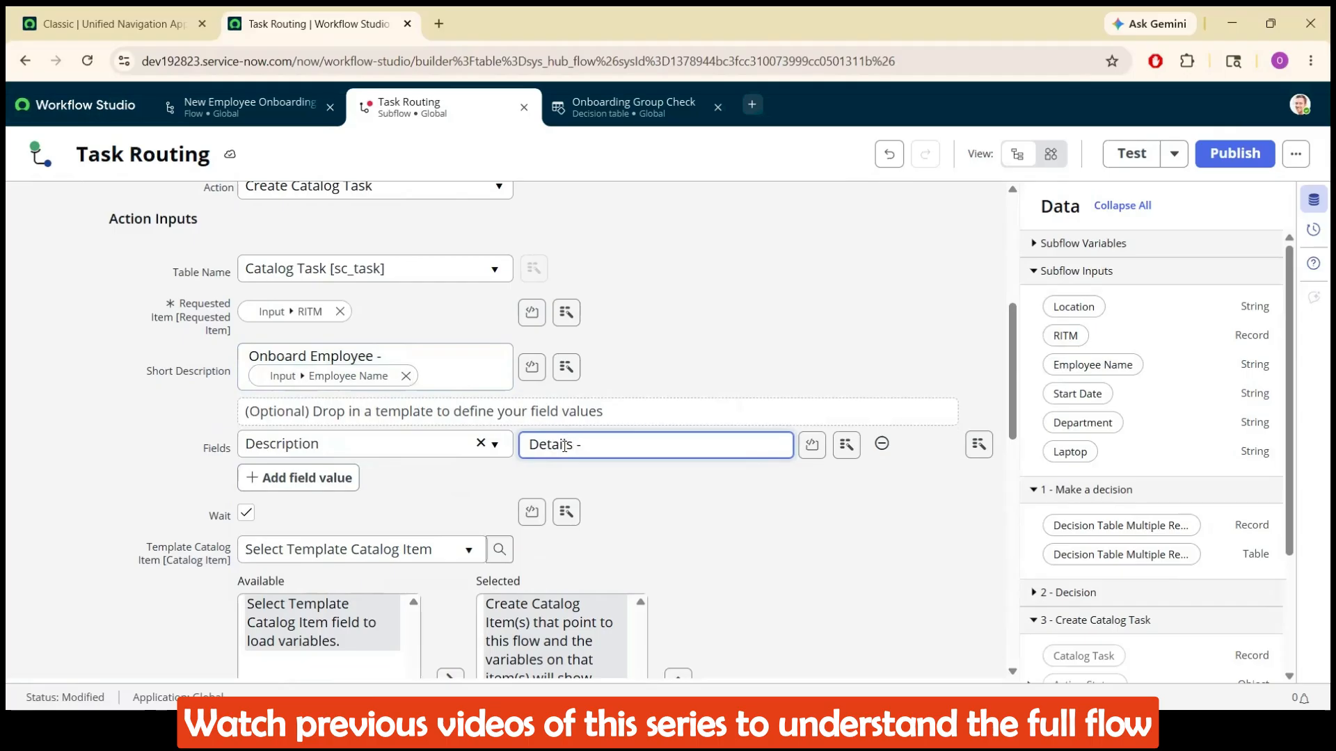
key(Return)
text(Department:)
key(Return)
text(Start Date:)
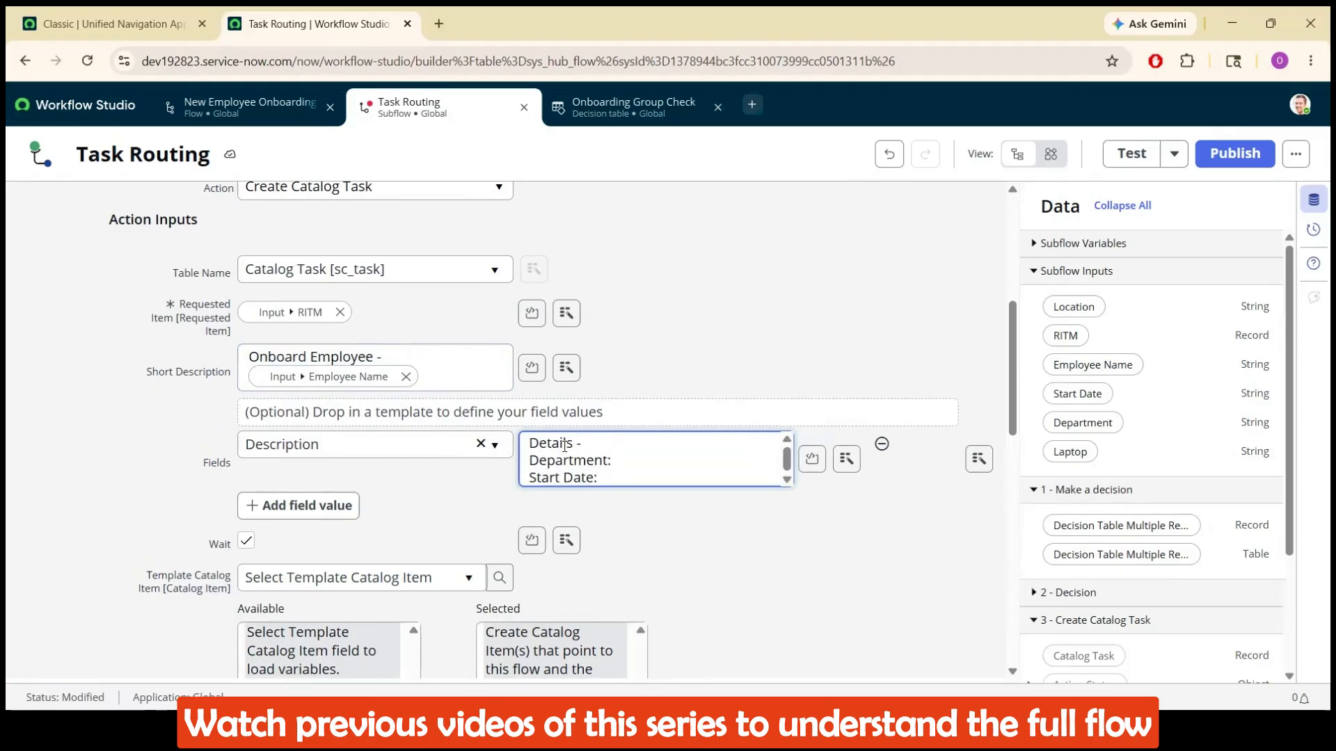
key(Return)
text(Laptop needed:)
key(Return)
text(Location)
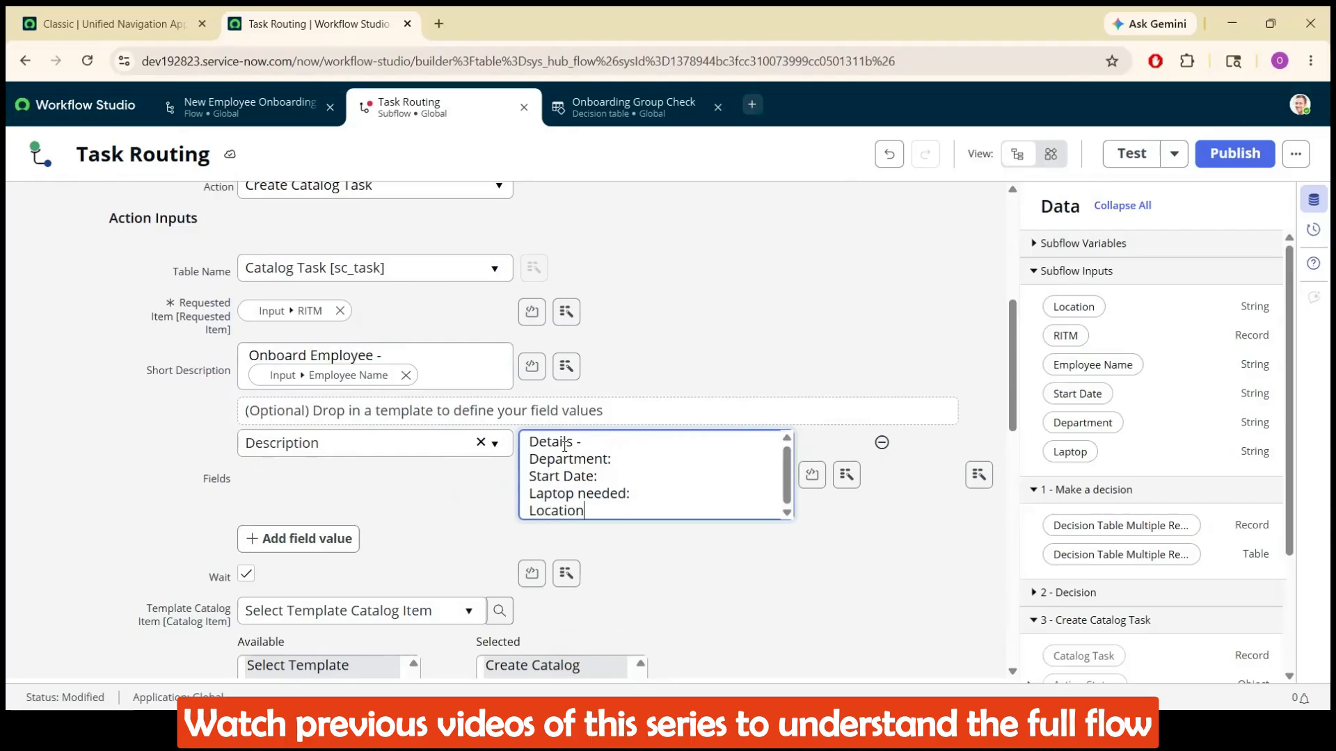
Insert the Department, Start Date, Laptop and Location subflow inputs after their matching labels in the Description value
drag(1083, 423, 661, 460)
drag(1076, 394, 647, 485)
drag(1069, 452, 667, 511)
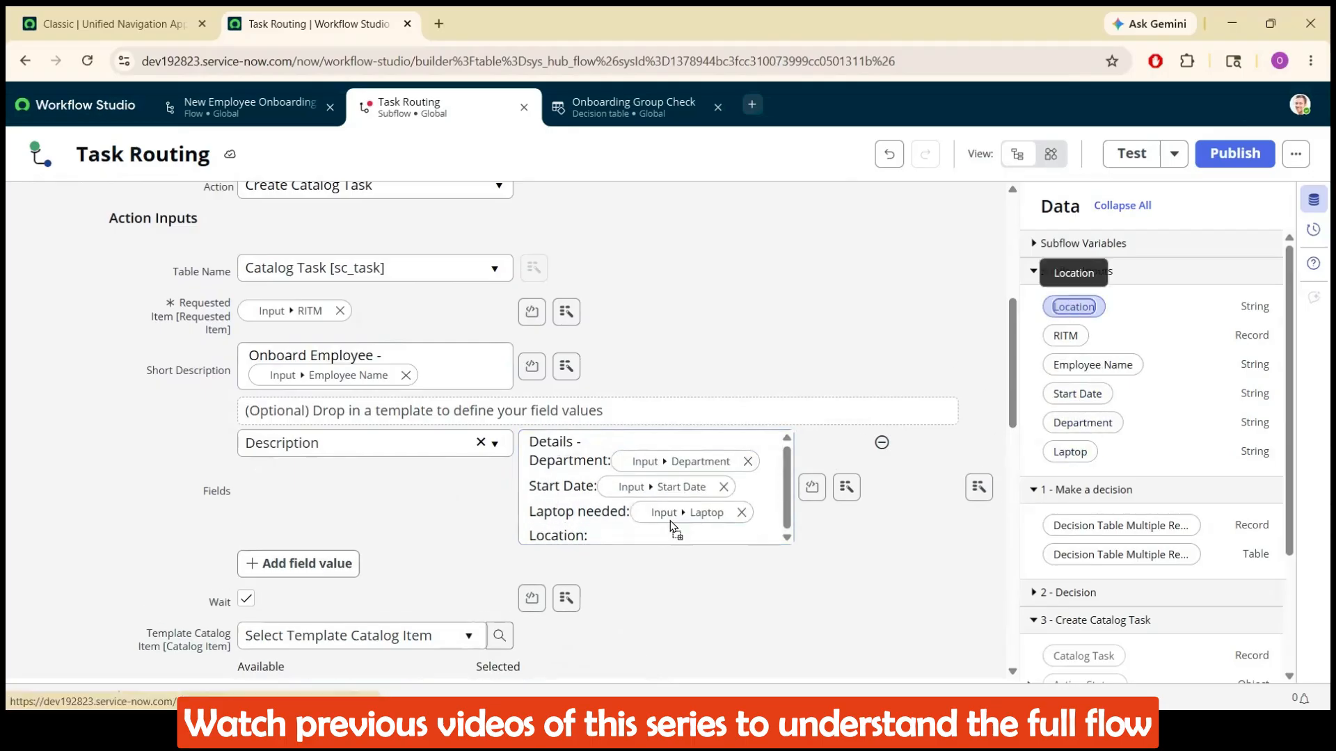
drag(1074, 307, 640, 537)
Add an Assignment group field value set to Baltimore GCC Onboarding Group and save the Create Catalog Task action
click(296, 571)
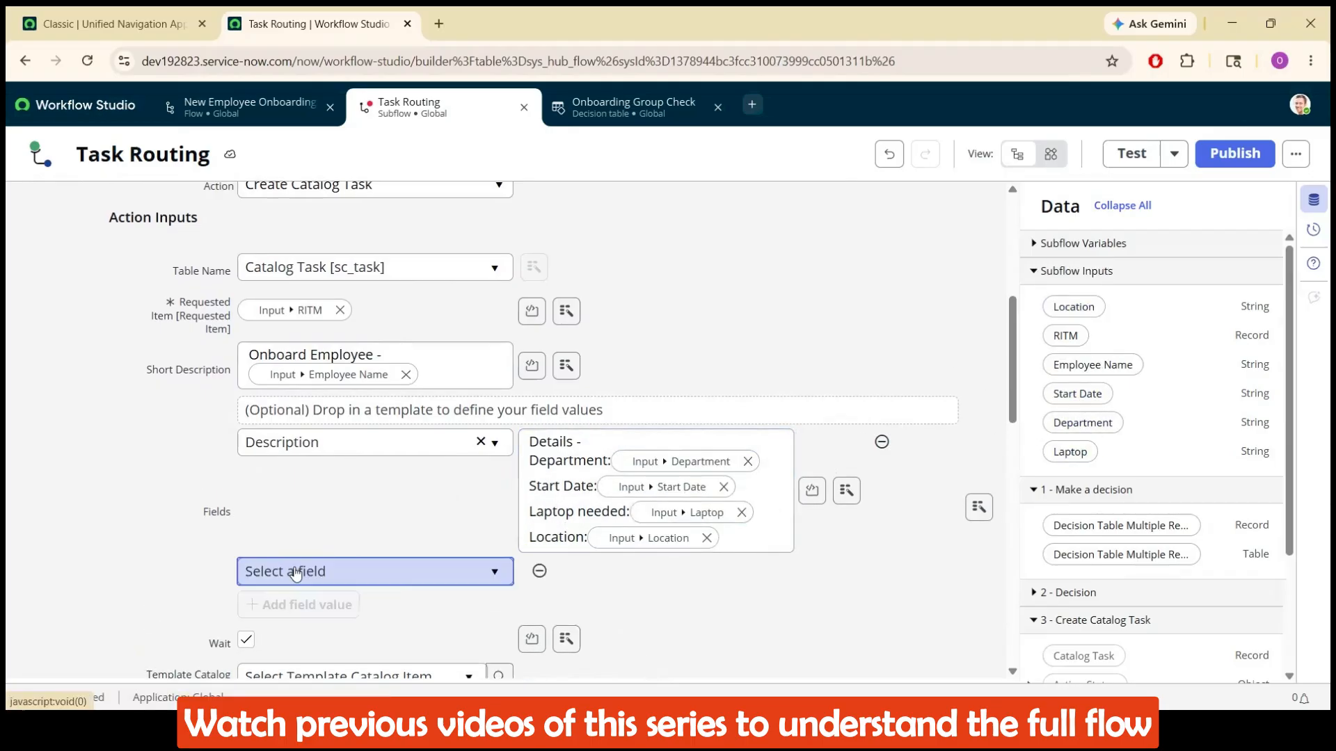
click(296, 571)
text(assig)
click(306, 503)
scroll(1015, 419, down, 1)
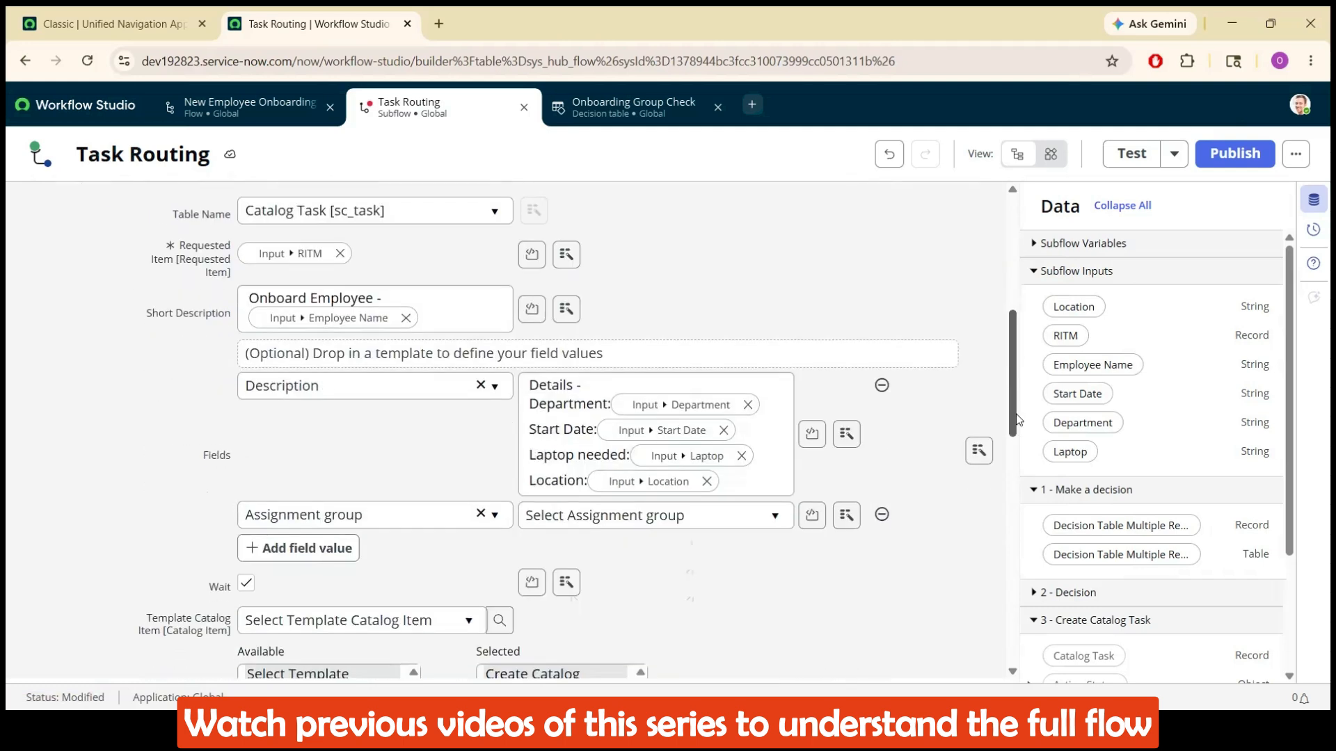
drag(1015, 419, 1010, 324)
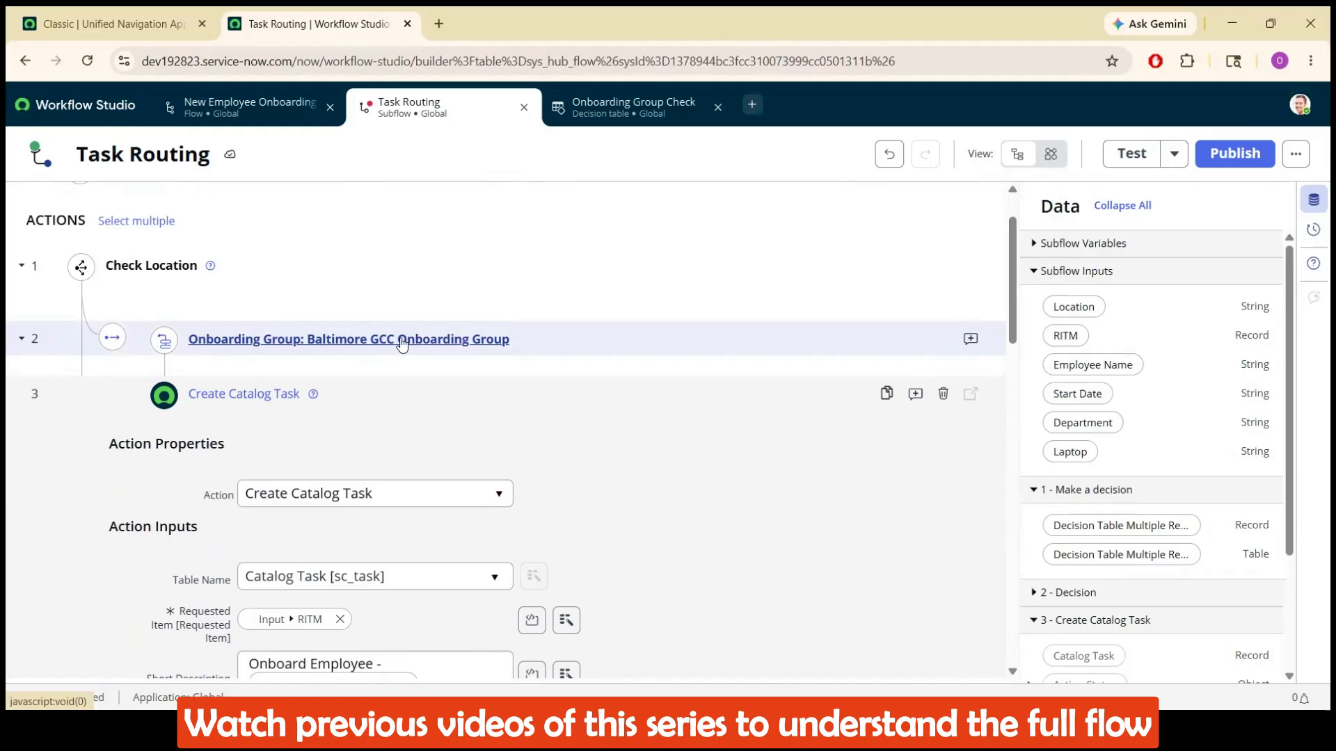
drag(1009, 292, 1012, 432)
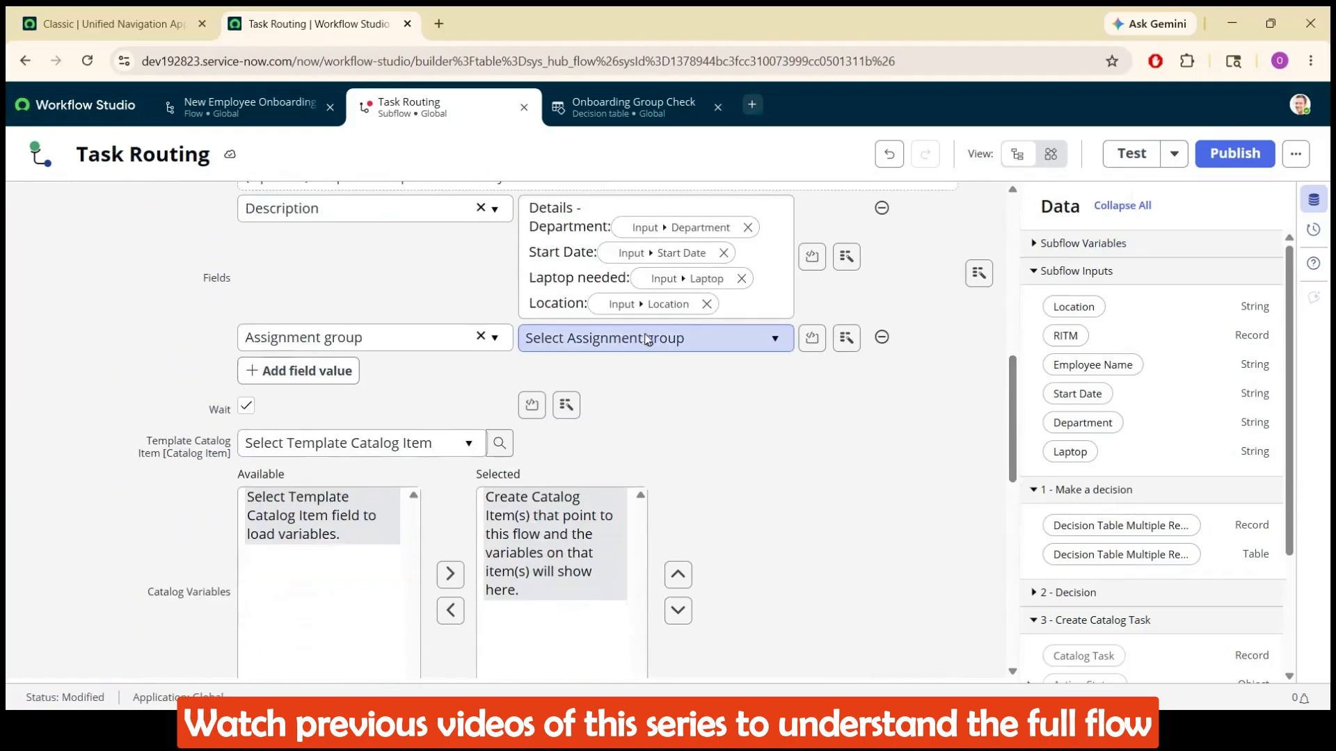
click(647, 340)
text(balti)
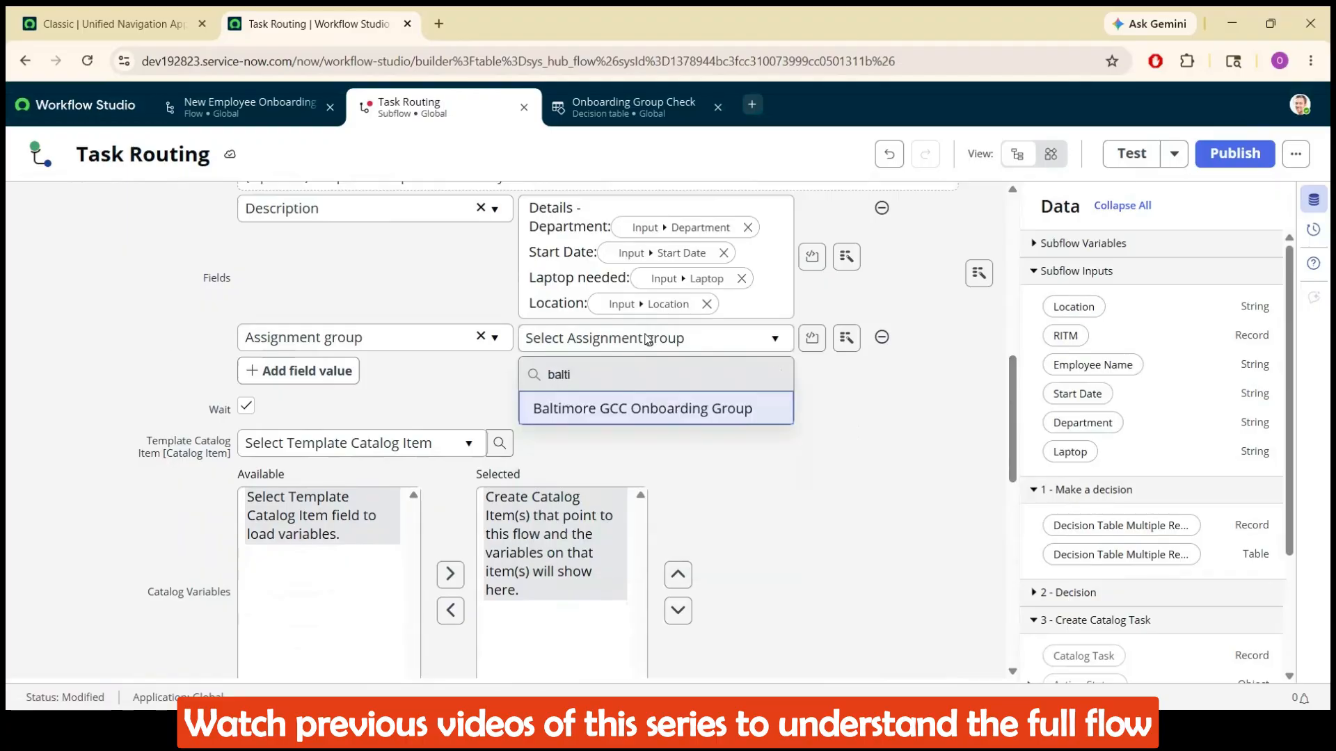
click(651, 398)
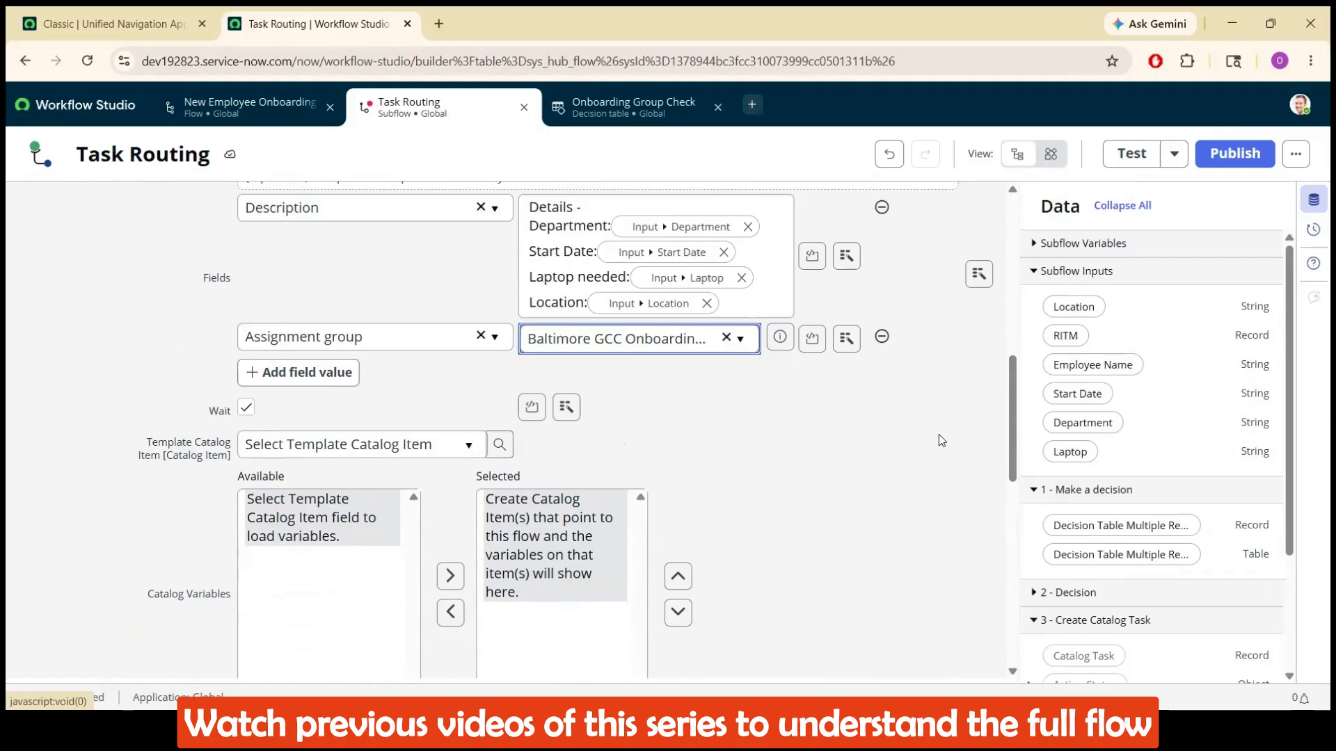
scroll(1014, 452, down, 4)
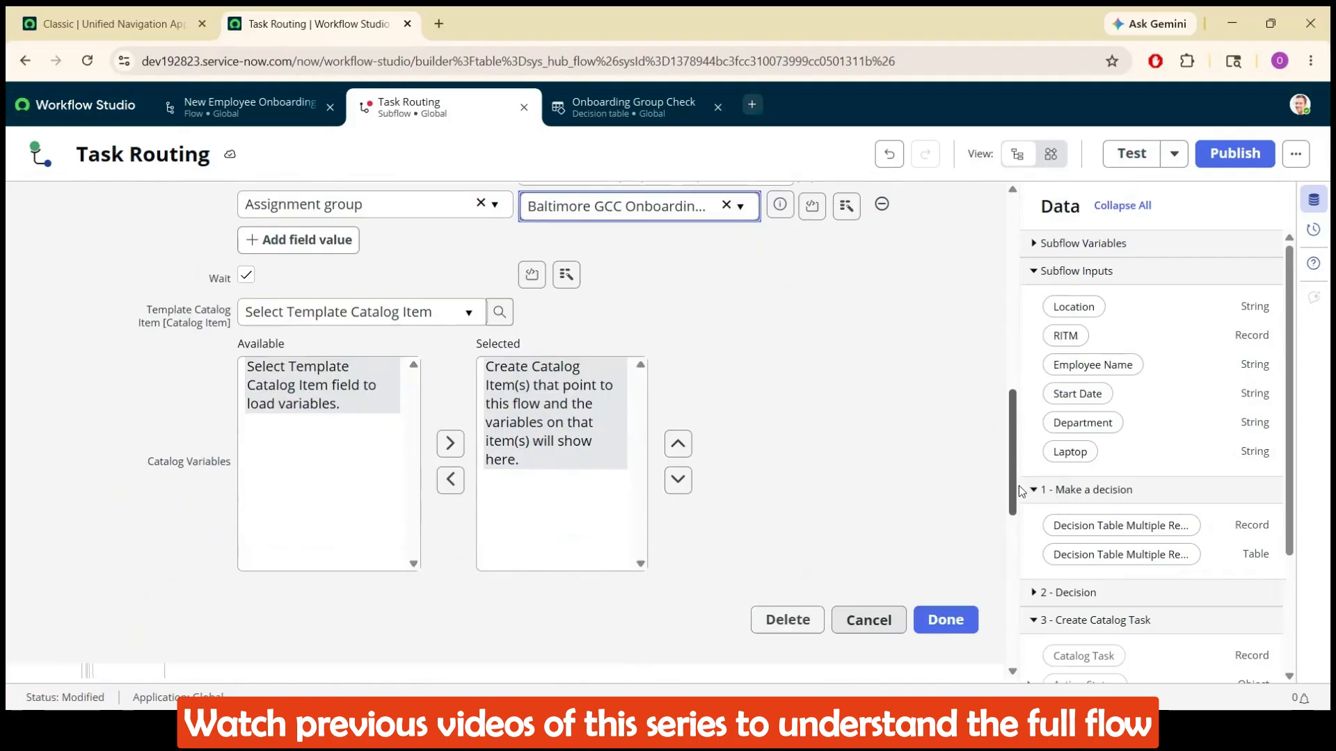
click(942, 451)
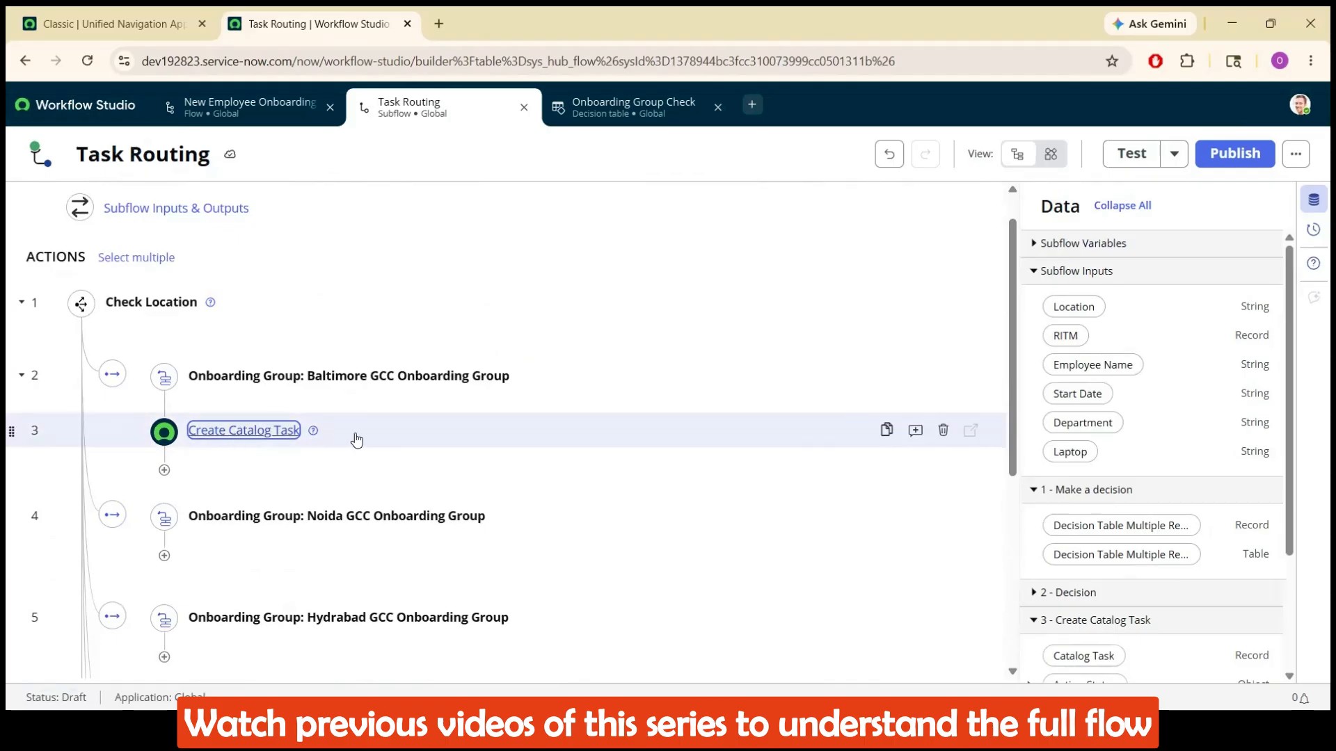
Duplicate the Baltimore Create Catalog Task action and move one copy into each of the Noida, Hydrabad, Pune and Otherwise branches
click(885, 432)
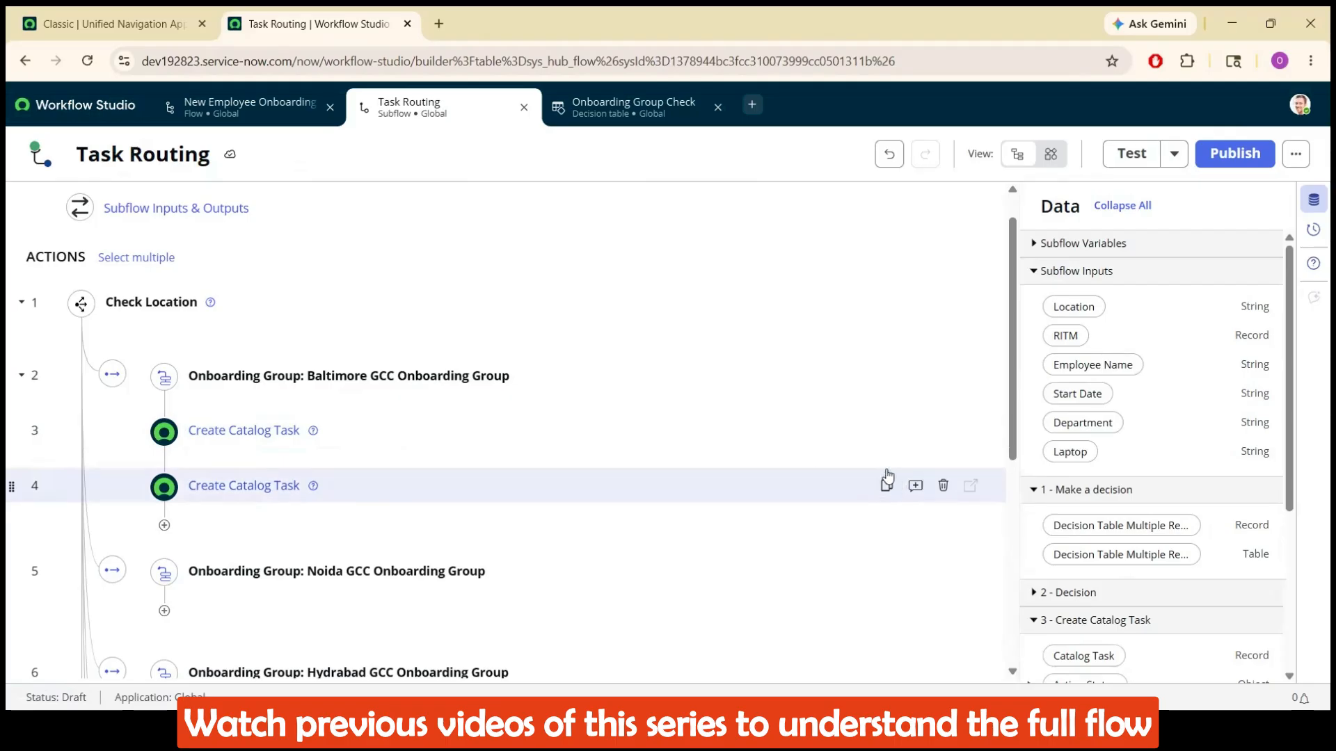
click(887, 486)
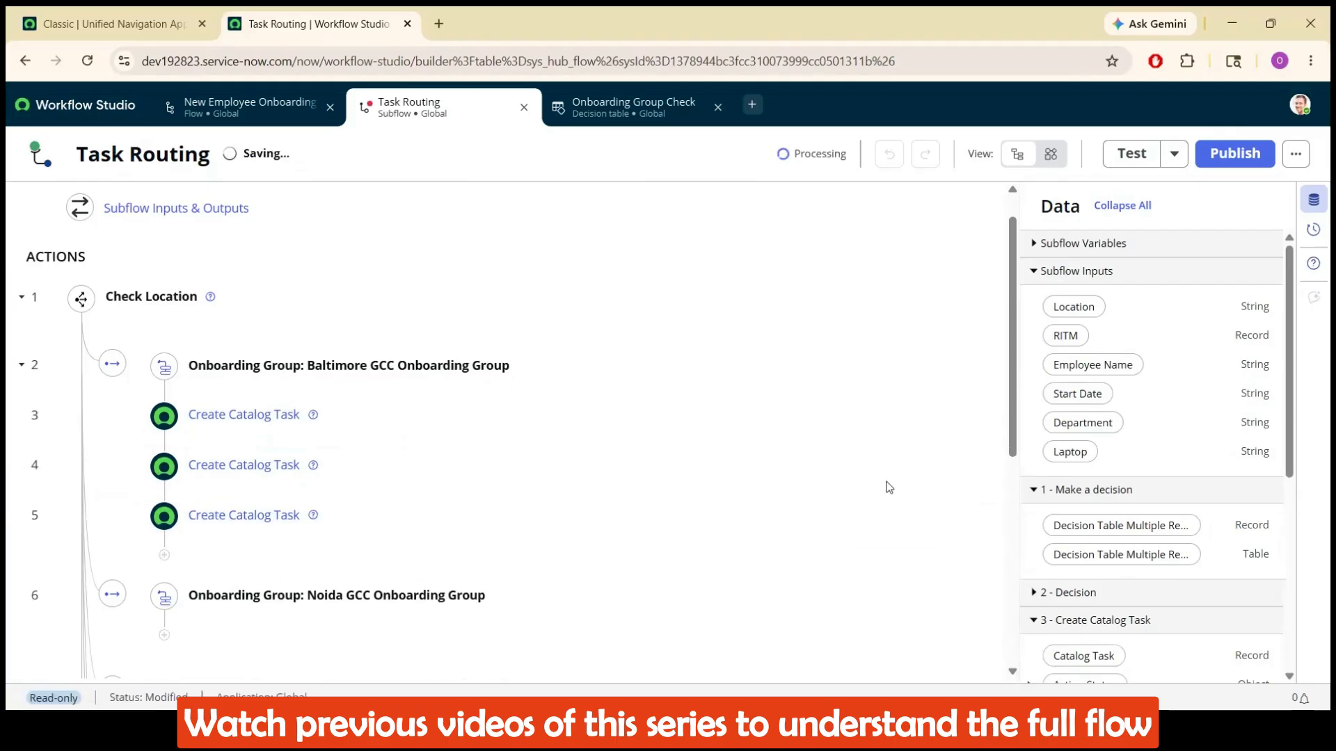
click(887, 431)
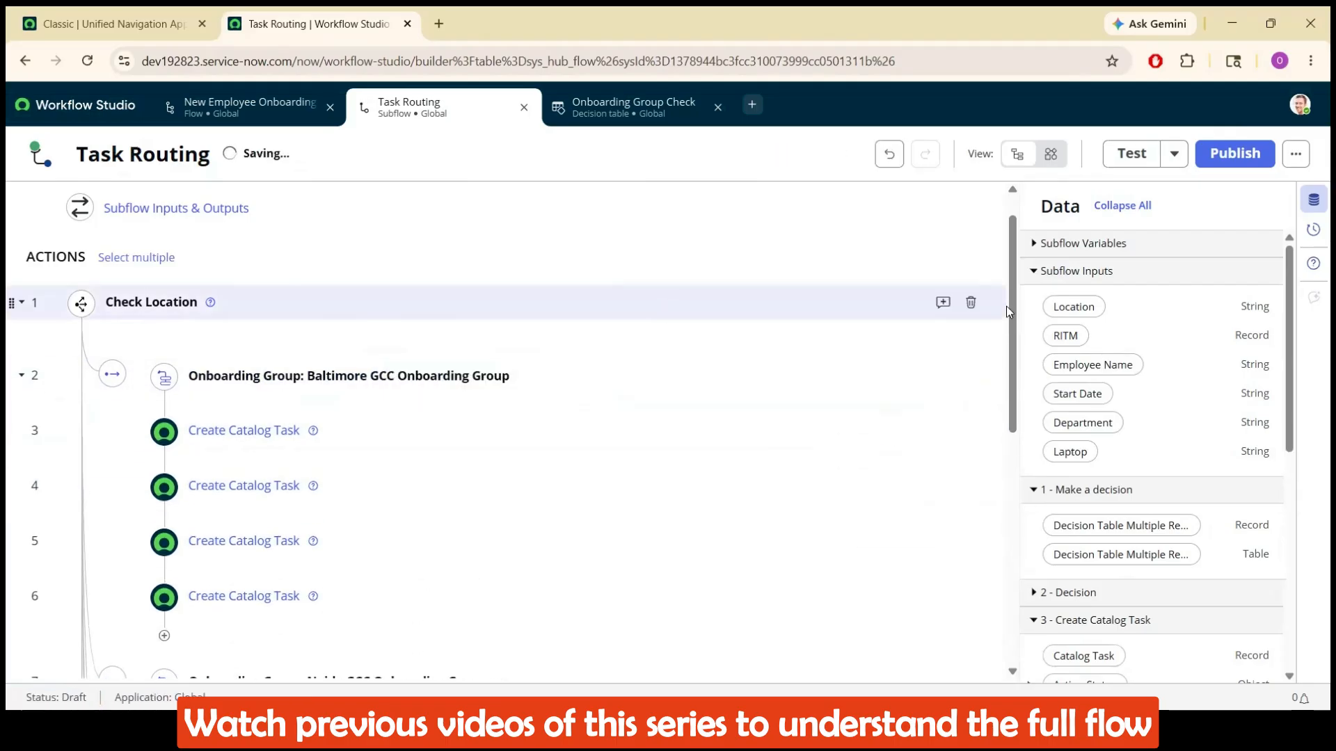
drag(1011, 305, 1014, 400)
drag(14, 380, 174, 506)
drag(12, 325, 167, 591)
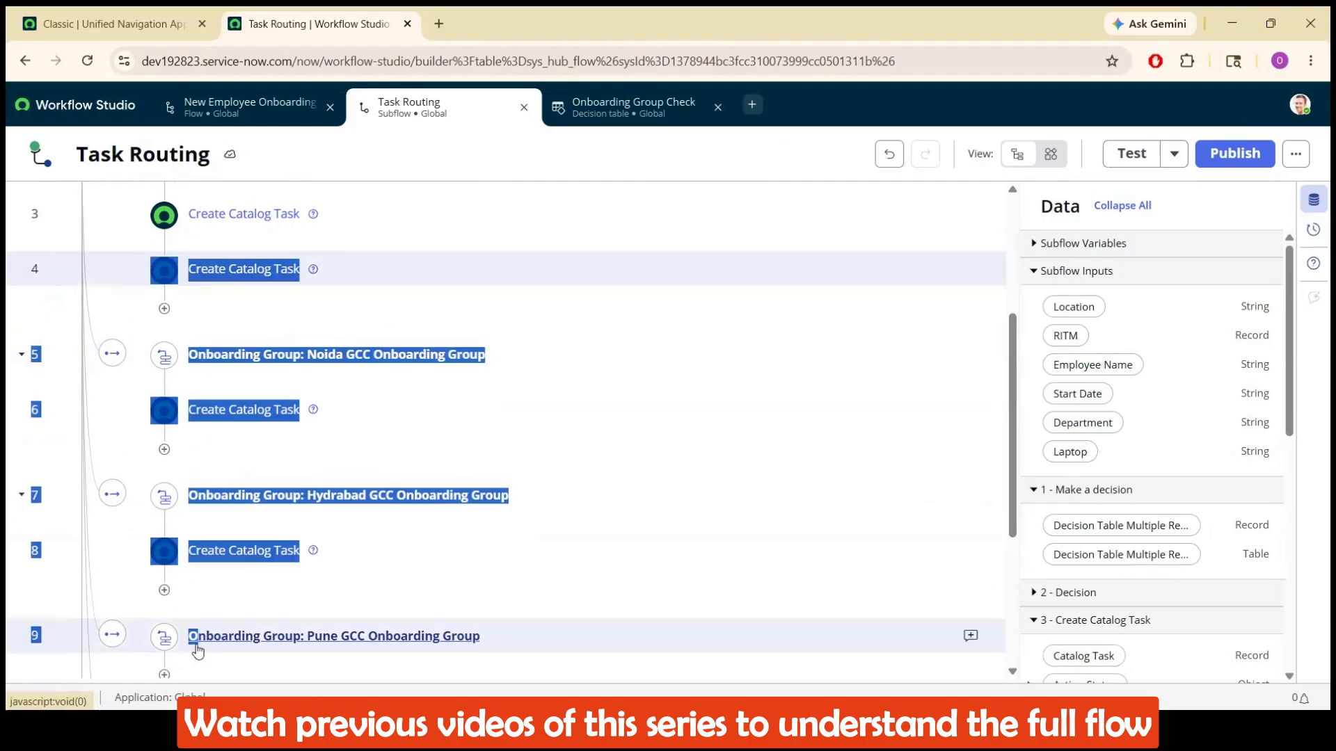
drag(14, 265, 200, 523)
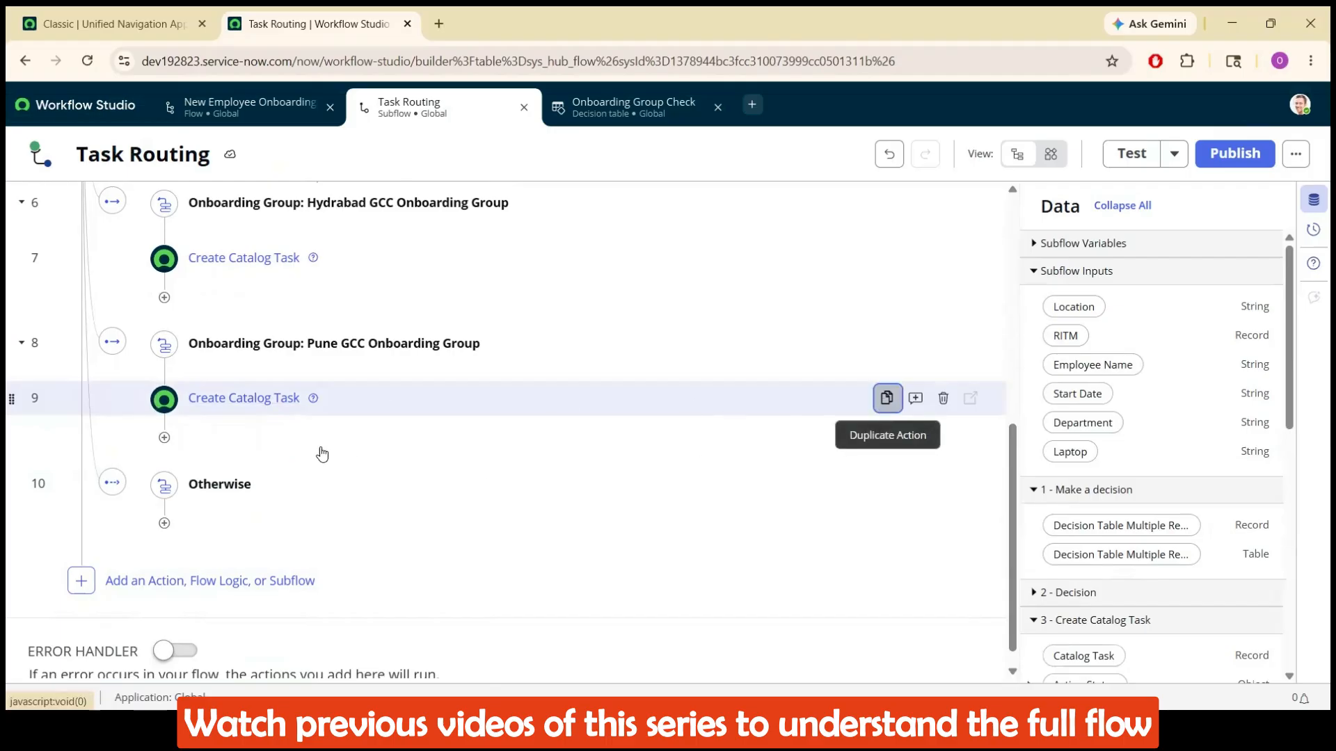
click(886, 398)
drag(13, 453, 191, 581)
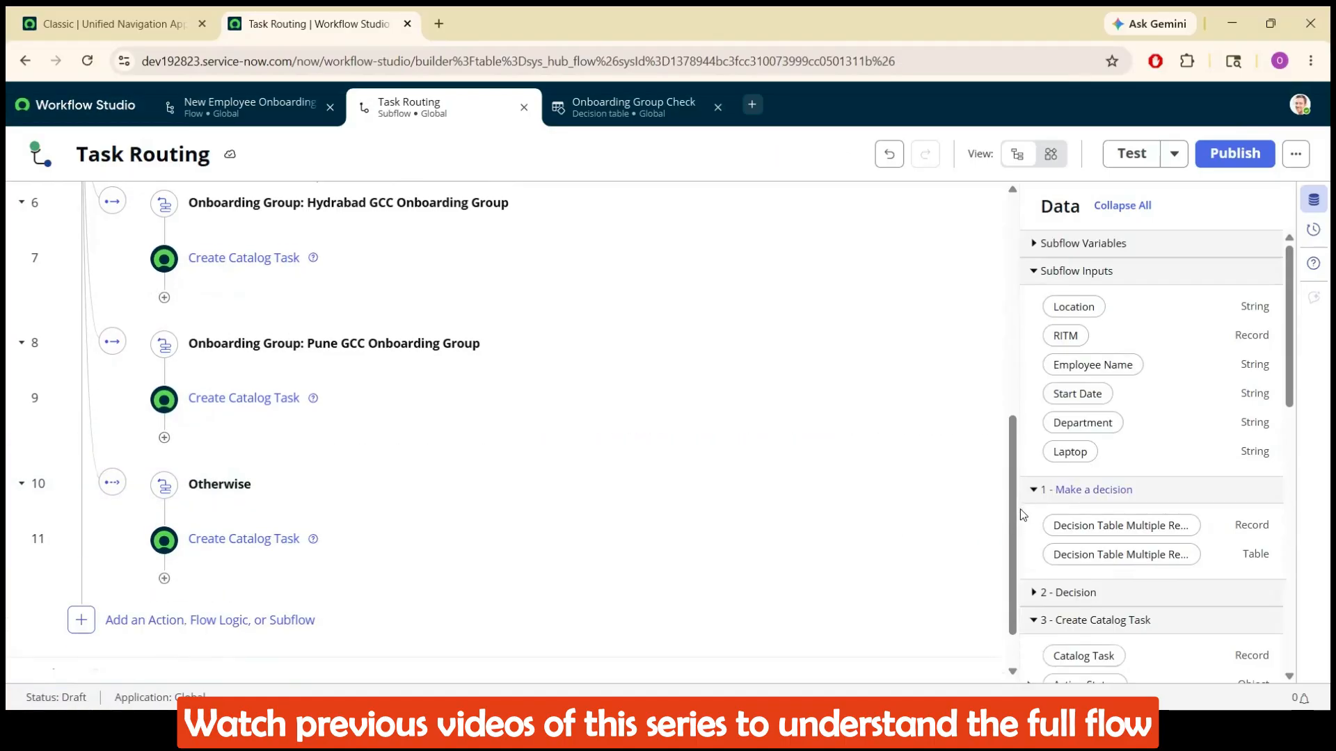
Set the assignment group of the Hydrabad branch's catalog task to Hyd GCC Onboarding Group and save the action
drag(1011, 538, 1000, 403)
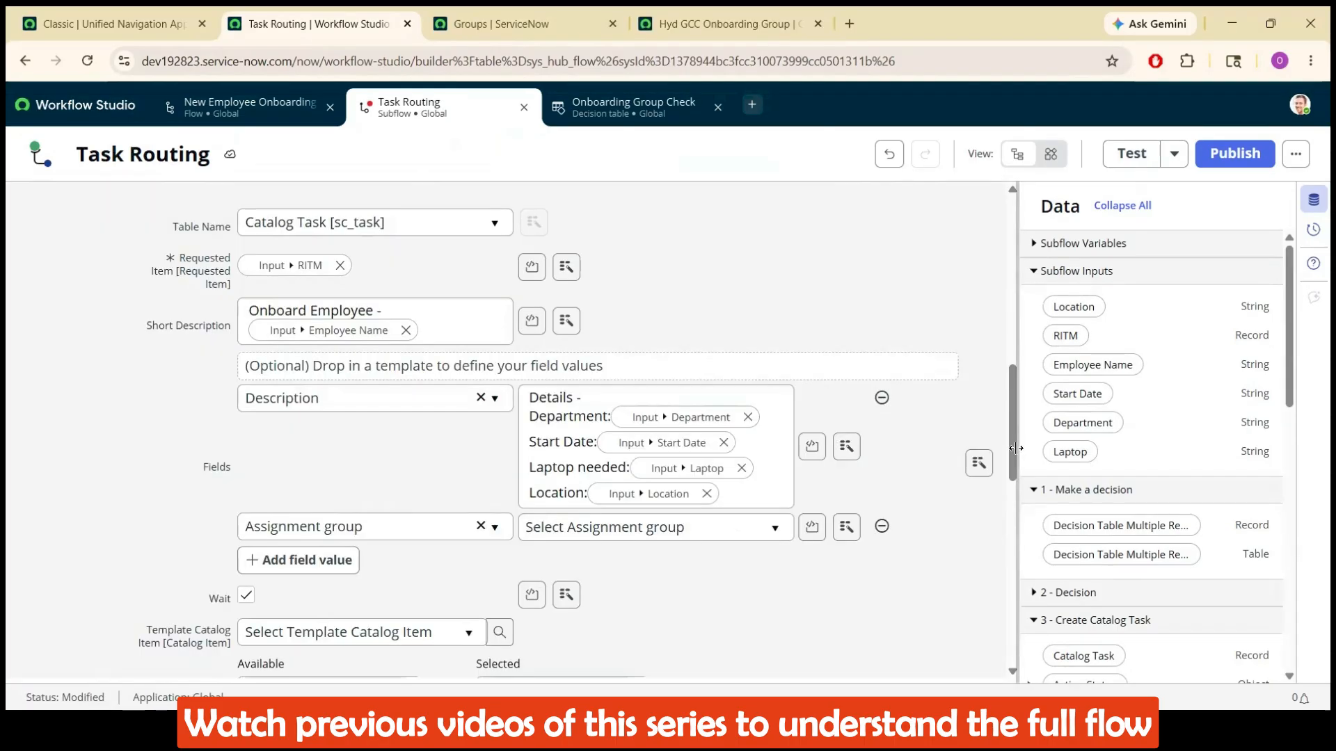
mouse_move(1014, 448)
mouse_down()
mouse_move(1005, 393)
mouse_move(1017, 458)
mouse_up()
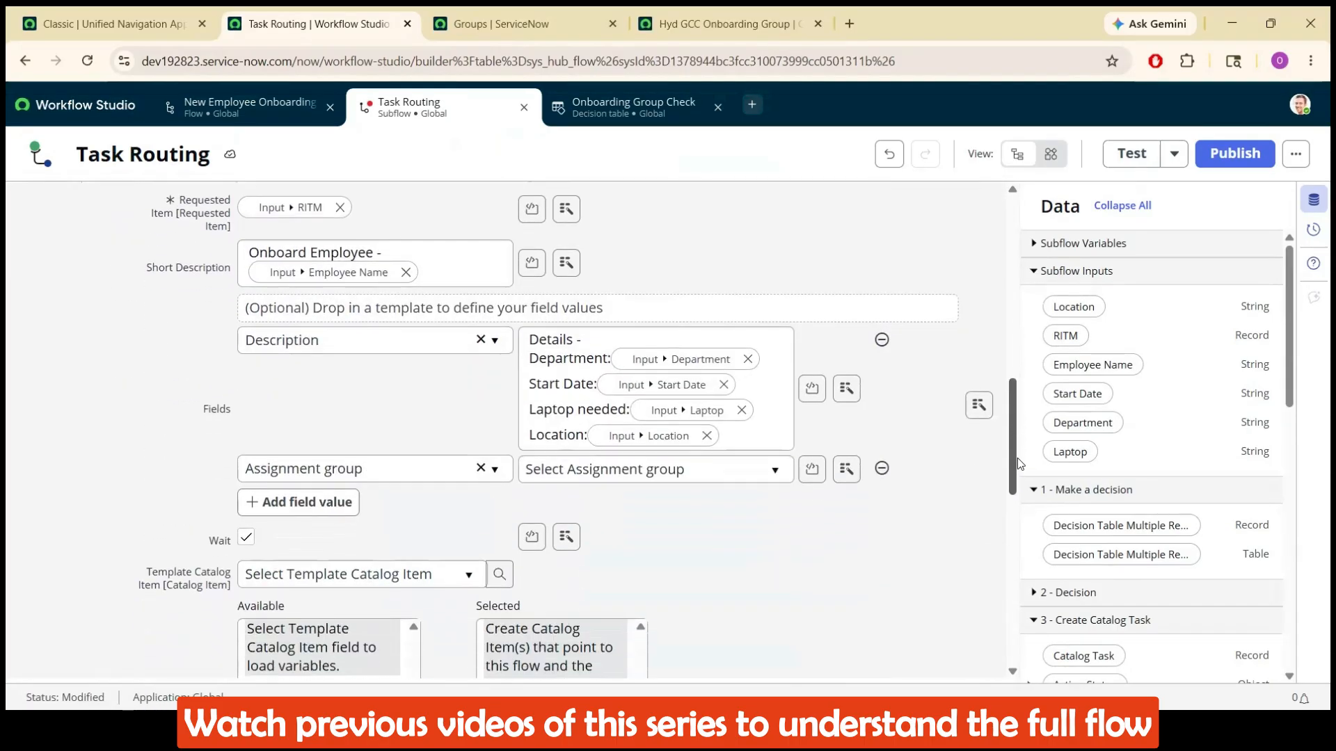
click(663, 473)
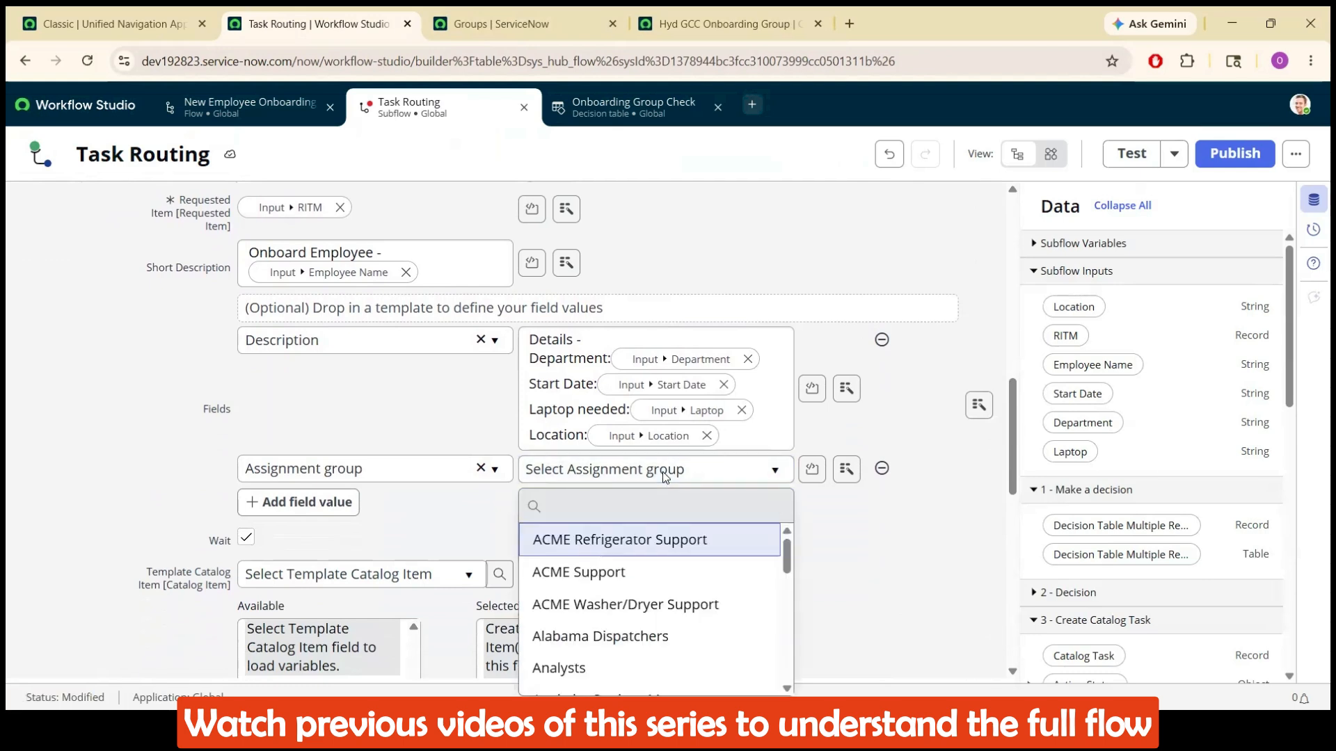
text(hyd)
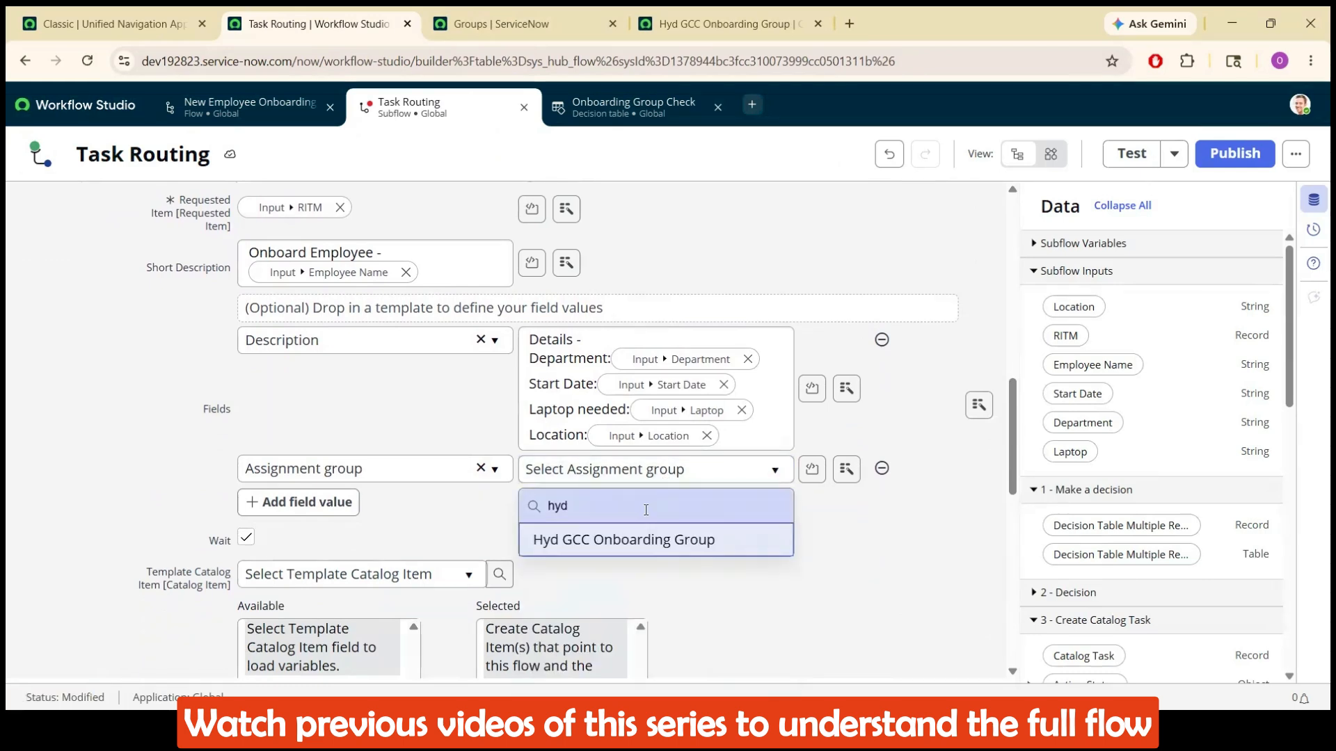
click(631, 541)
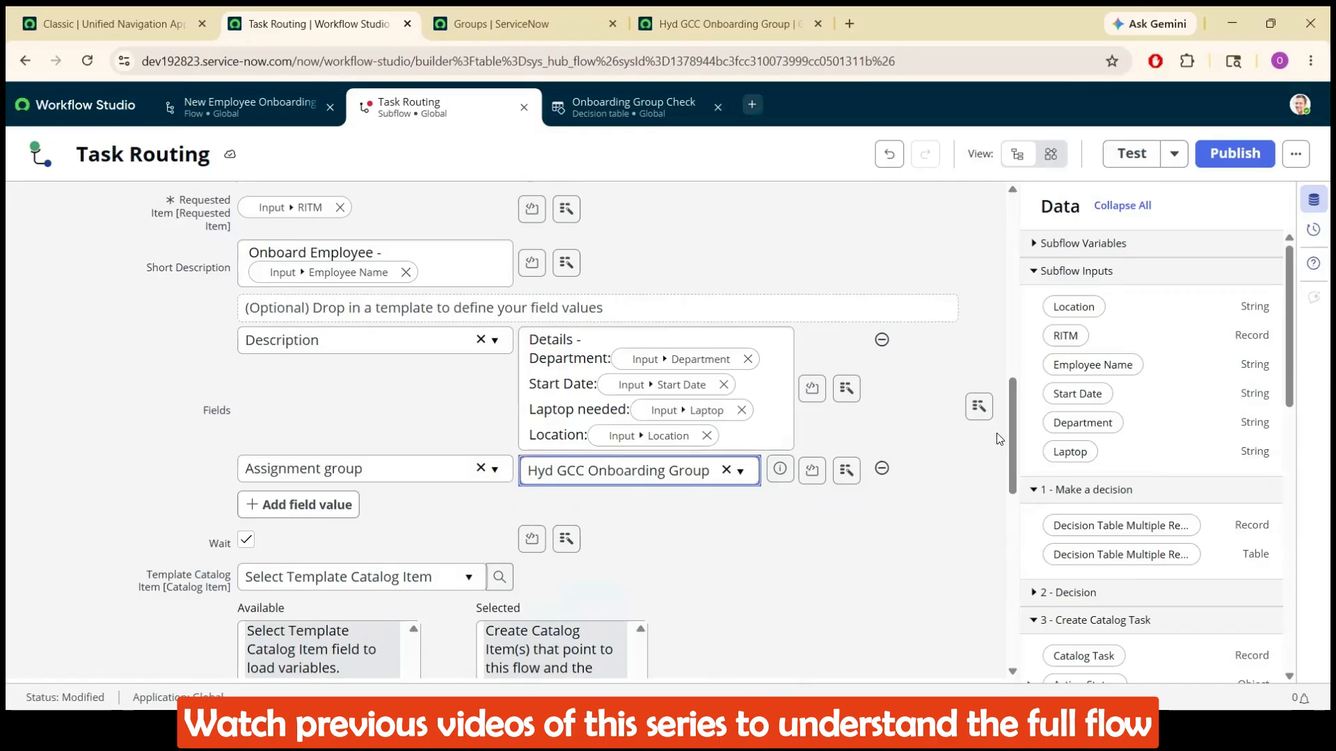
drag(1009, 465, 1008, 535)
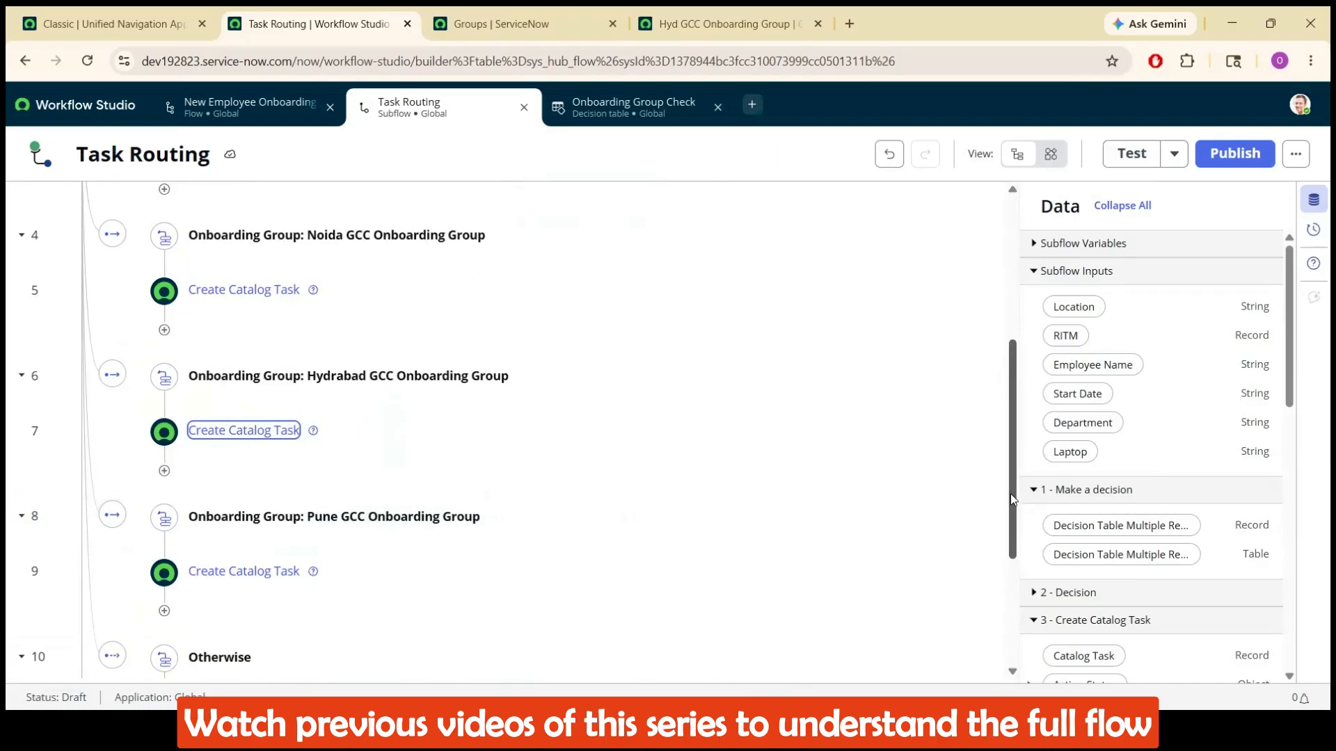
Change the assignment group of the Noida branch's catalog task to the Noida onboarding group and save the action
drag(1010, 494, 1006, 441)
click(289, 416)
drag(1011, 333, 1011, 572)
click(731, 349)
click(626, 348)
text(noida)
click(592, 419)
click(977, 511)
Change the assignment group of the Pune branch's catalog task to Pune GCC Onboarding Group and save the action
click(244, 555)
drag(1012, 363, 1011, 565)
click(727, 470)
click(632, 470)
text(pune)
click(598, 541)
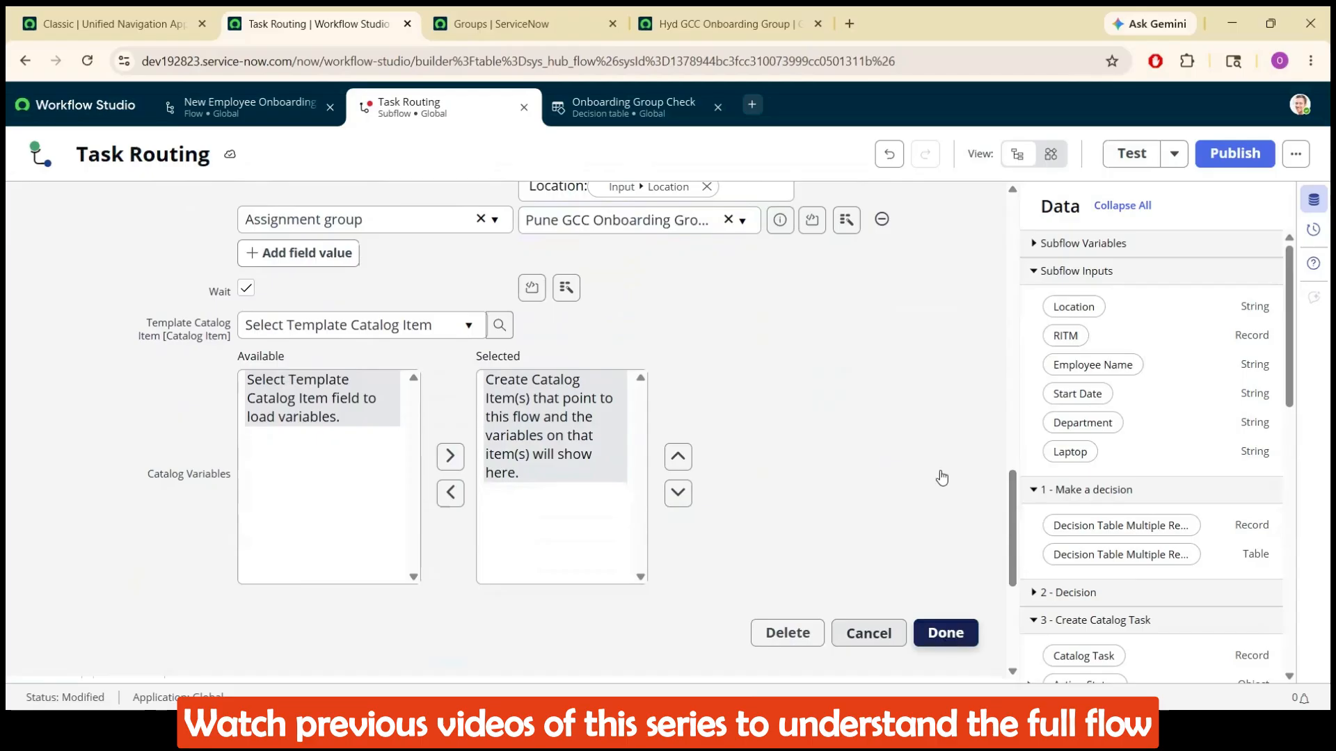
drag(1011, 458, 1017, 526)
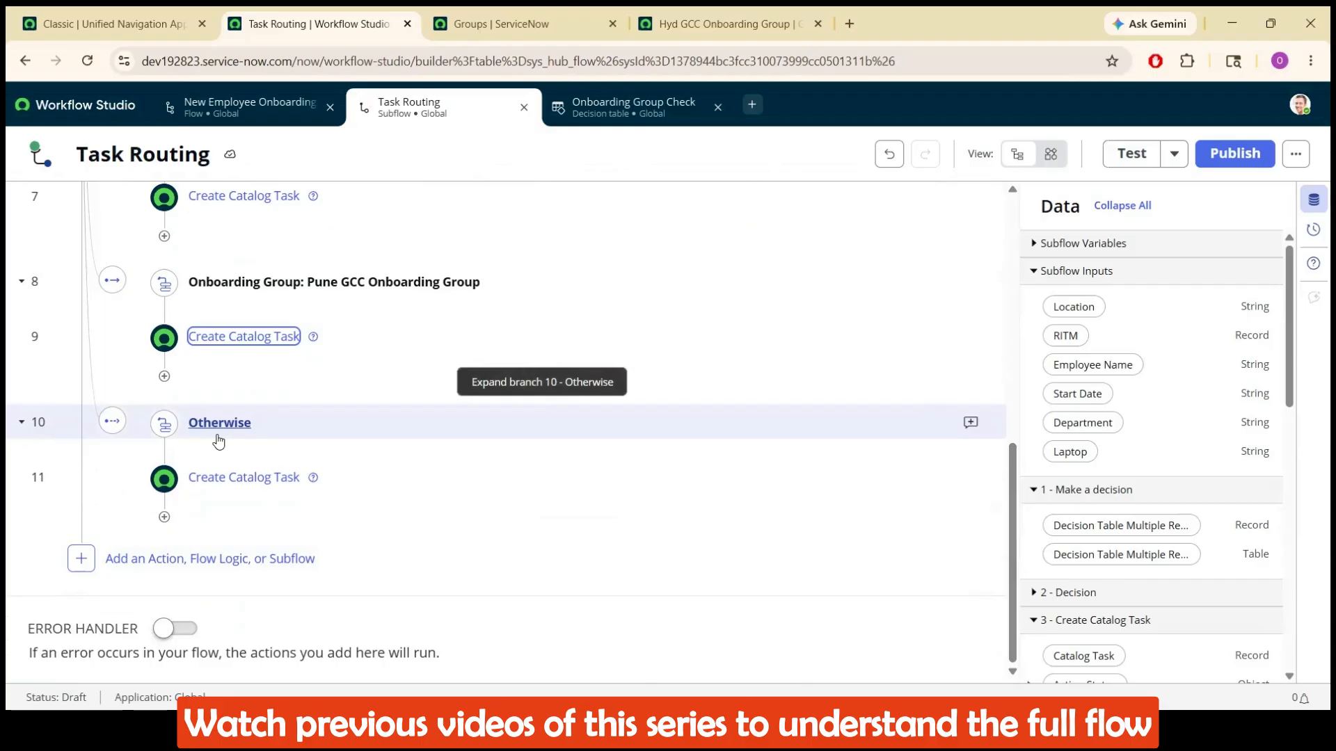
Change the assignment group of the Otherwise branch's catalog task to Onboarding Group and save the action
click(246, 478)
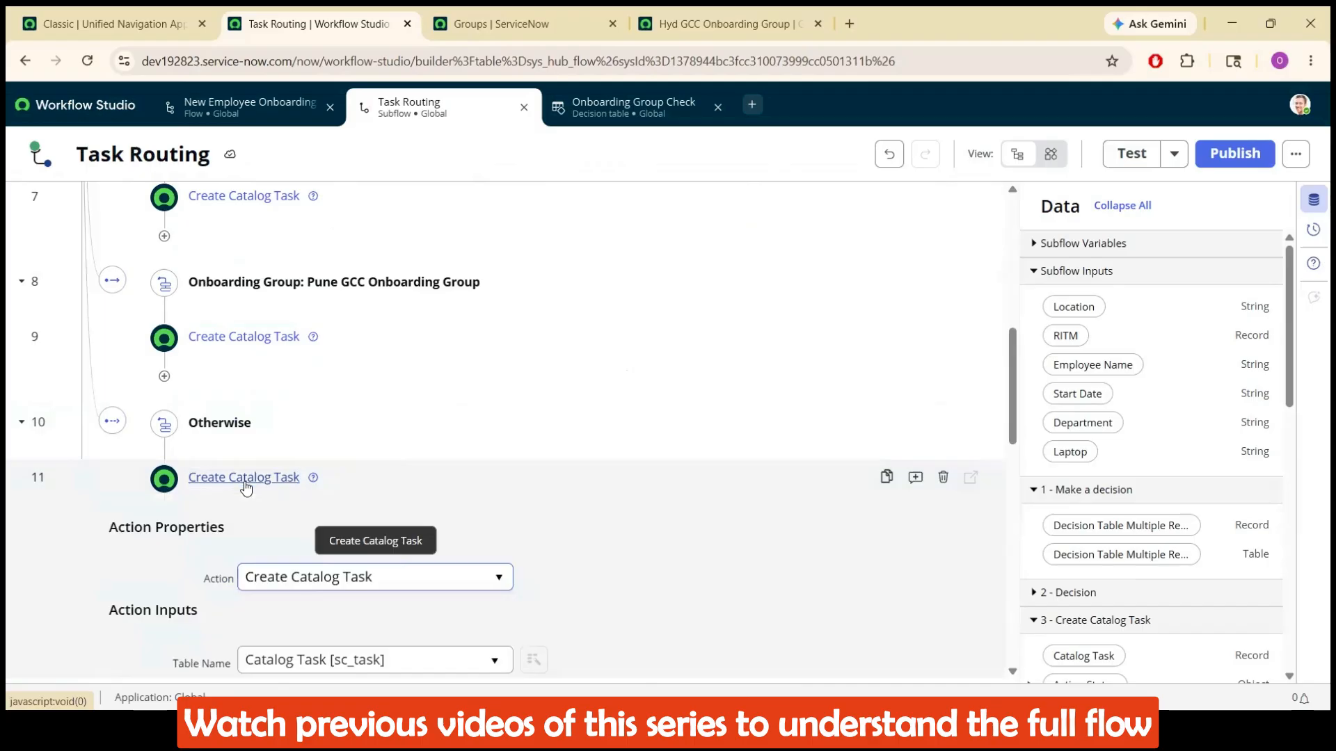
scroll(993, 381, down, 5)
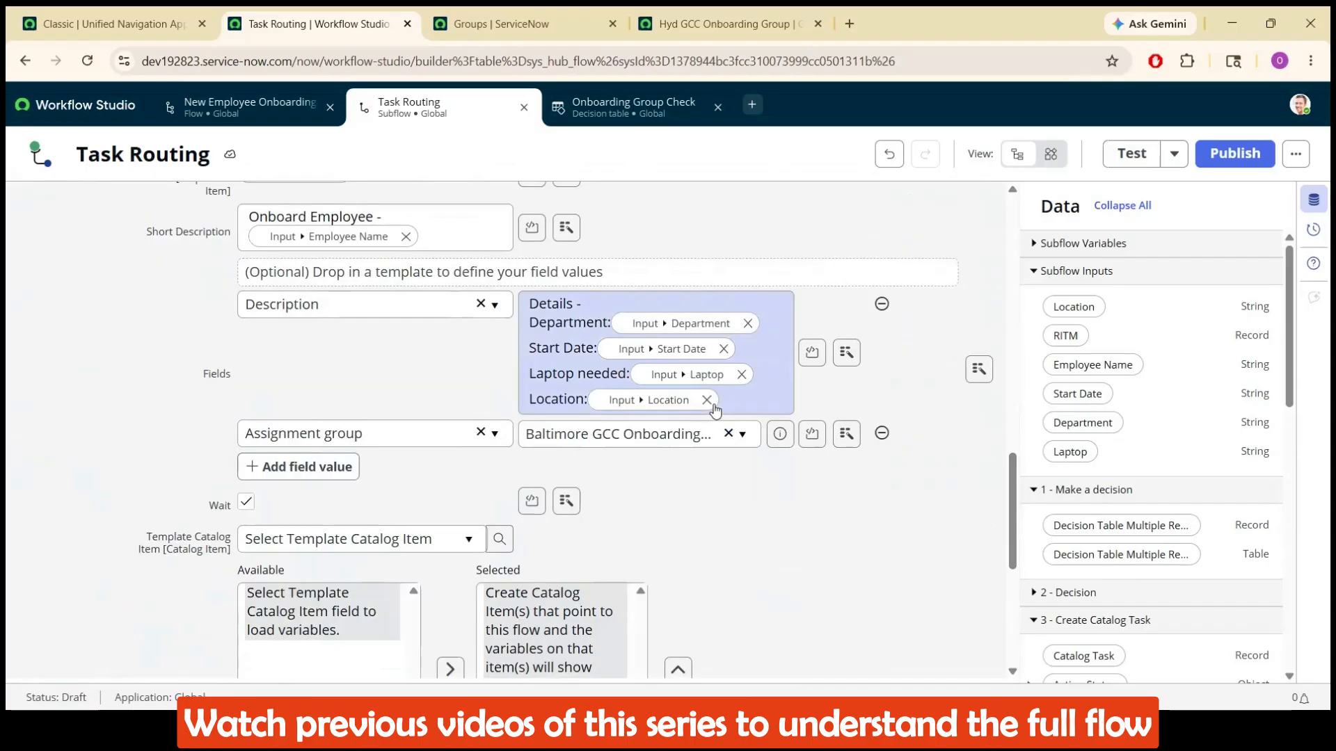
click(729, 434)
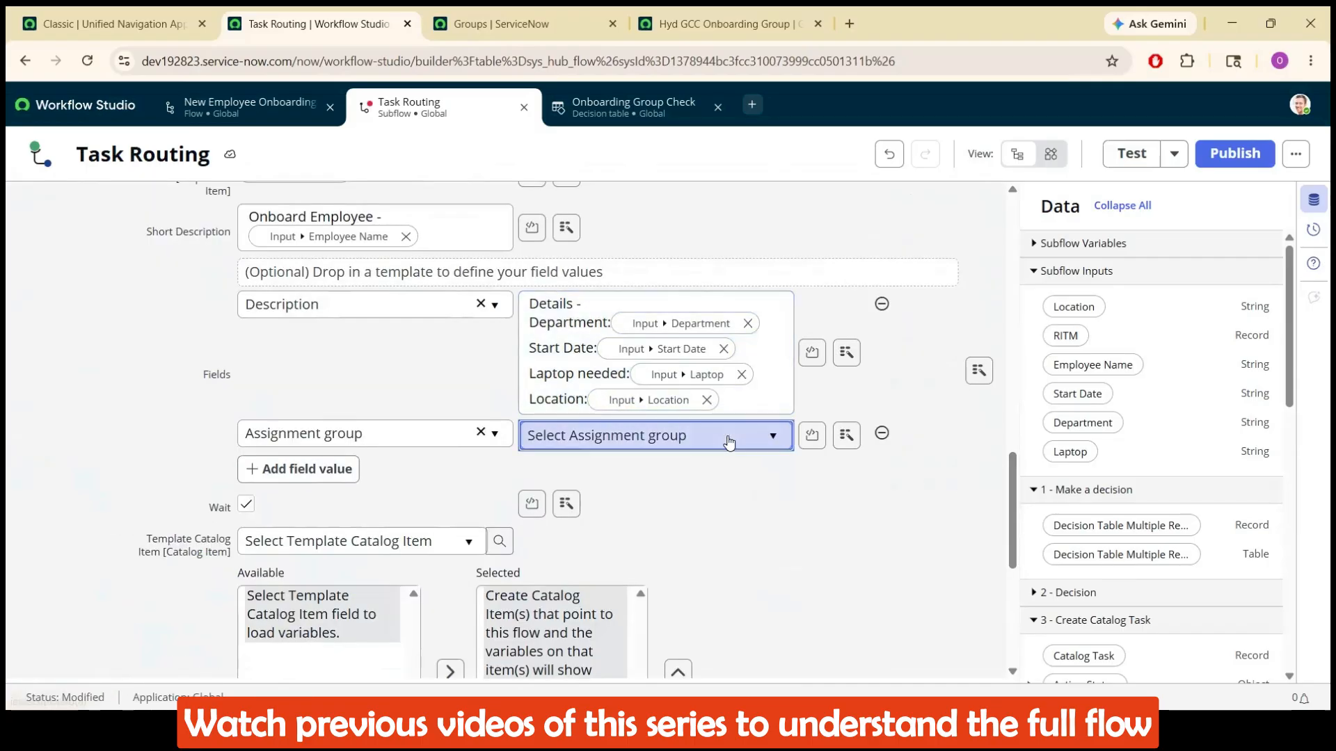
click(702, 439)
text(onb)
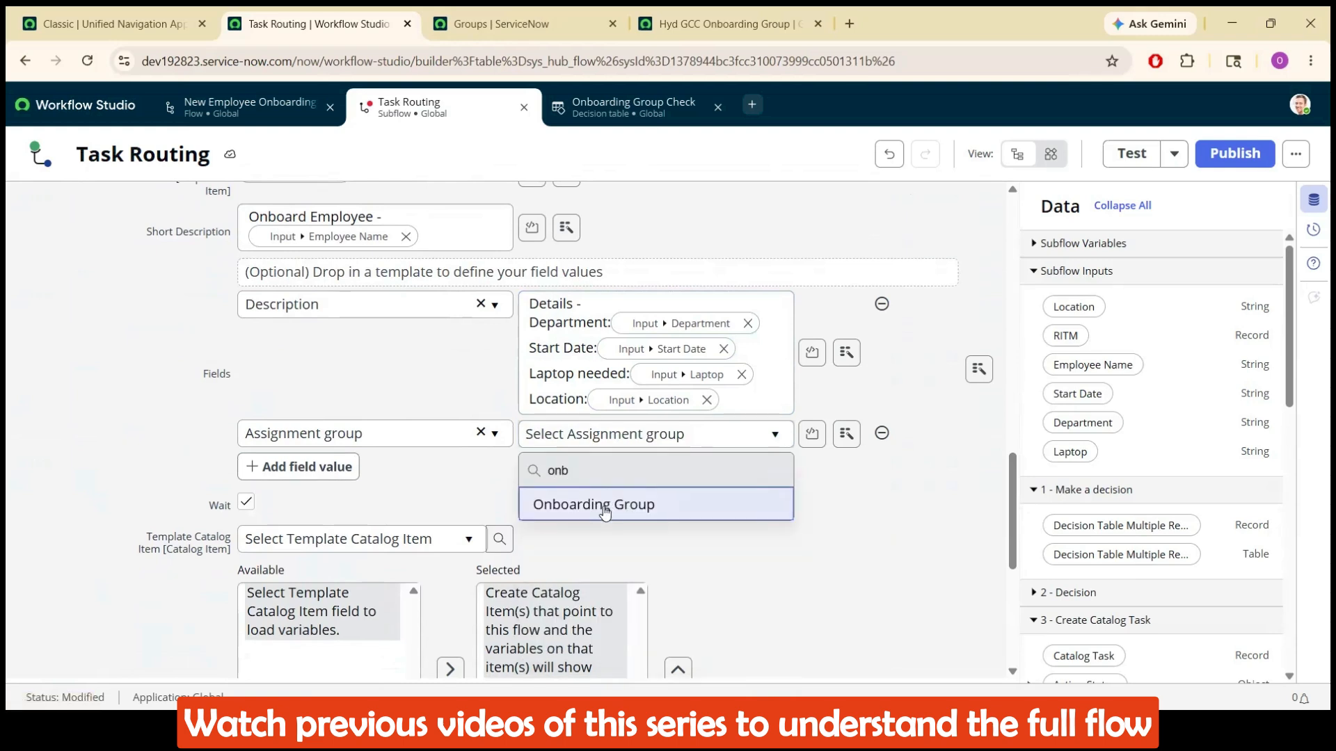
click(605, 505)
drag(1014, 506, 1021, 586)
click(946, 522)
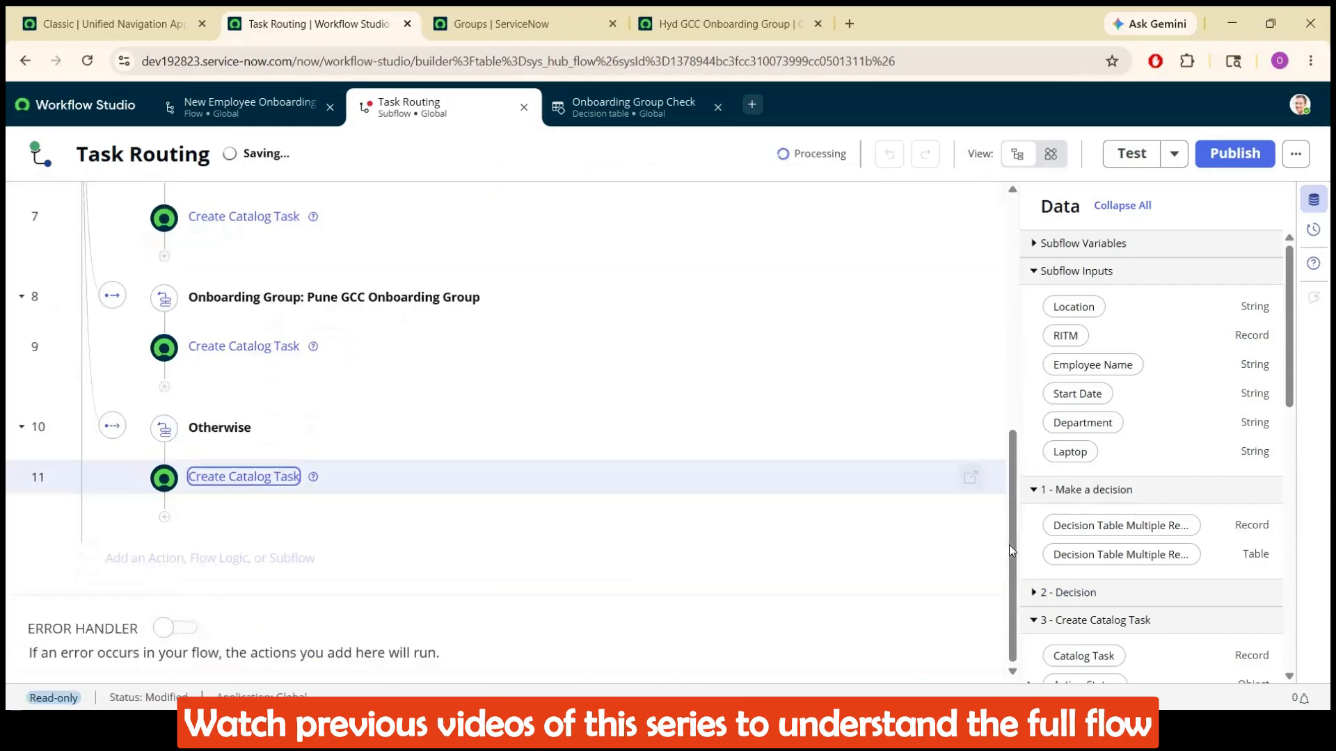
drag(1015, 344, 996, 340)
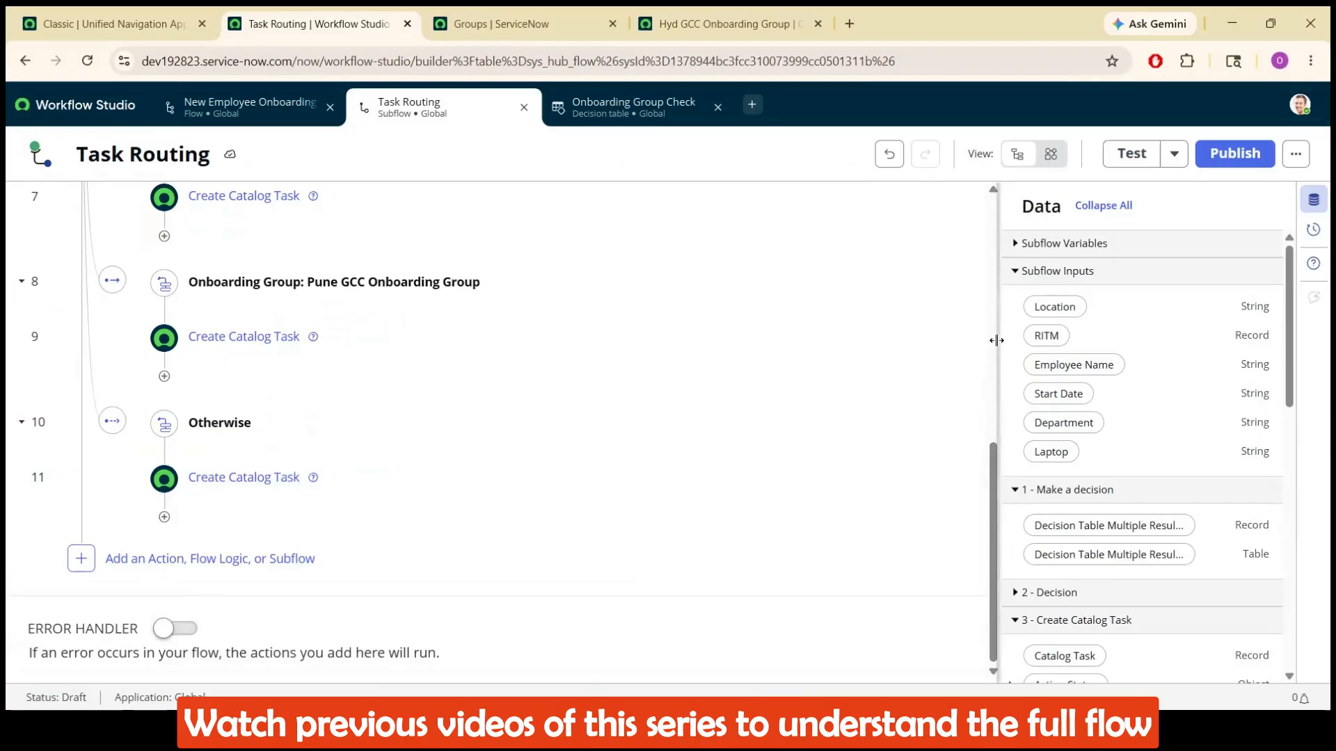
Publish the Task Routing subflow
scroll(927, 452, up, 10)
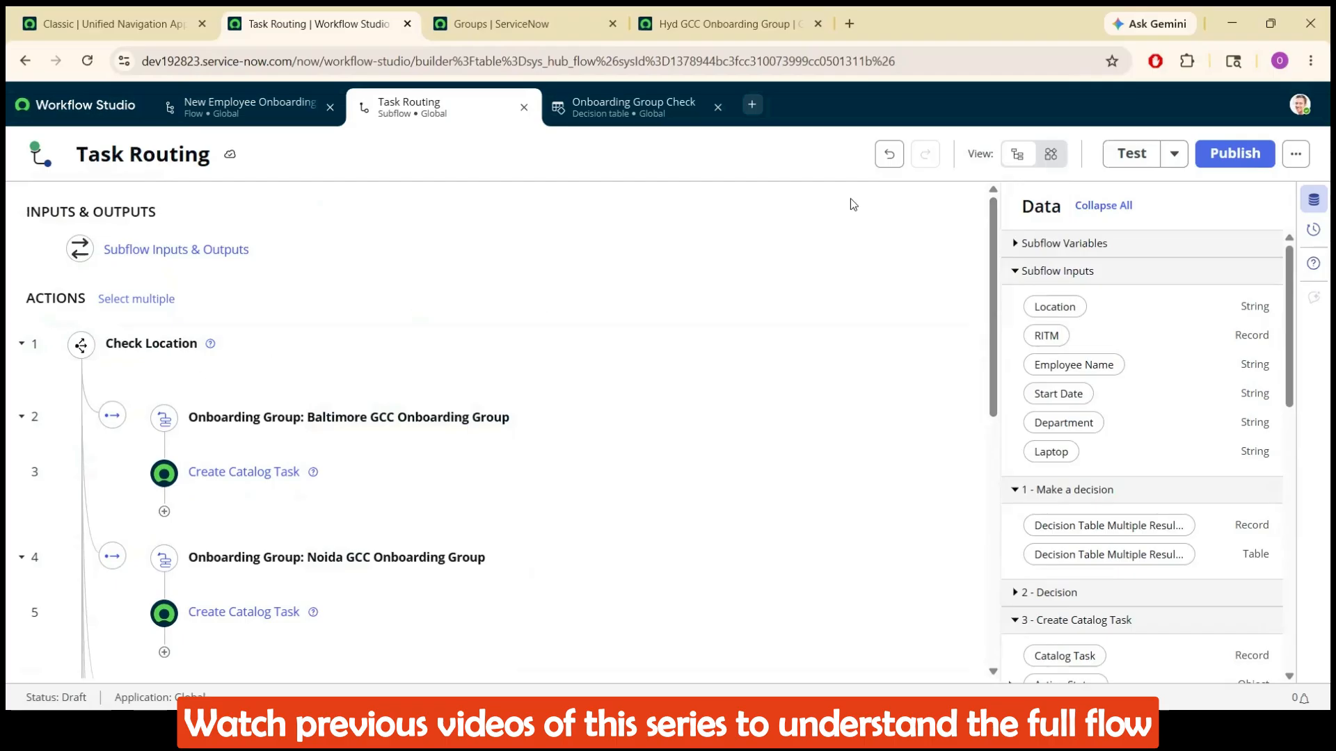
click(1234, 154)
click(949, 323)
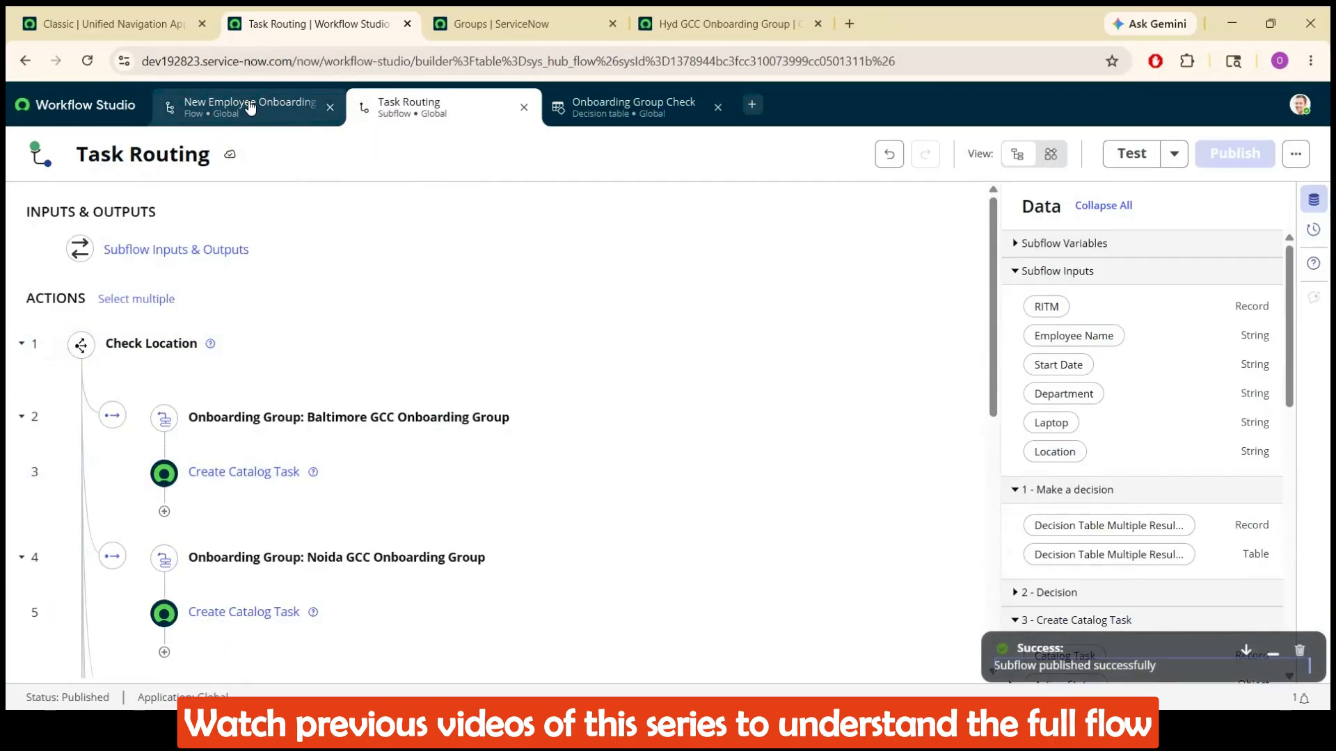
Open New Employee Onboarding Flow for editing and delete its Onboarding Location Check decision with all its branches
click(250, 106)
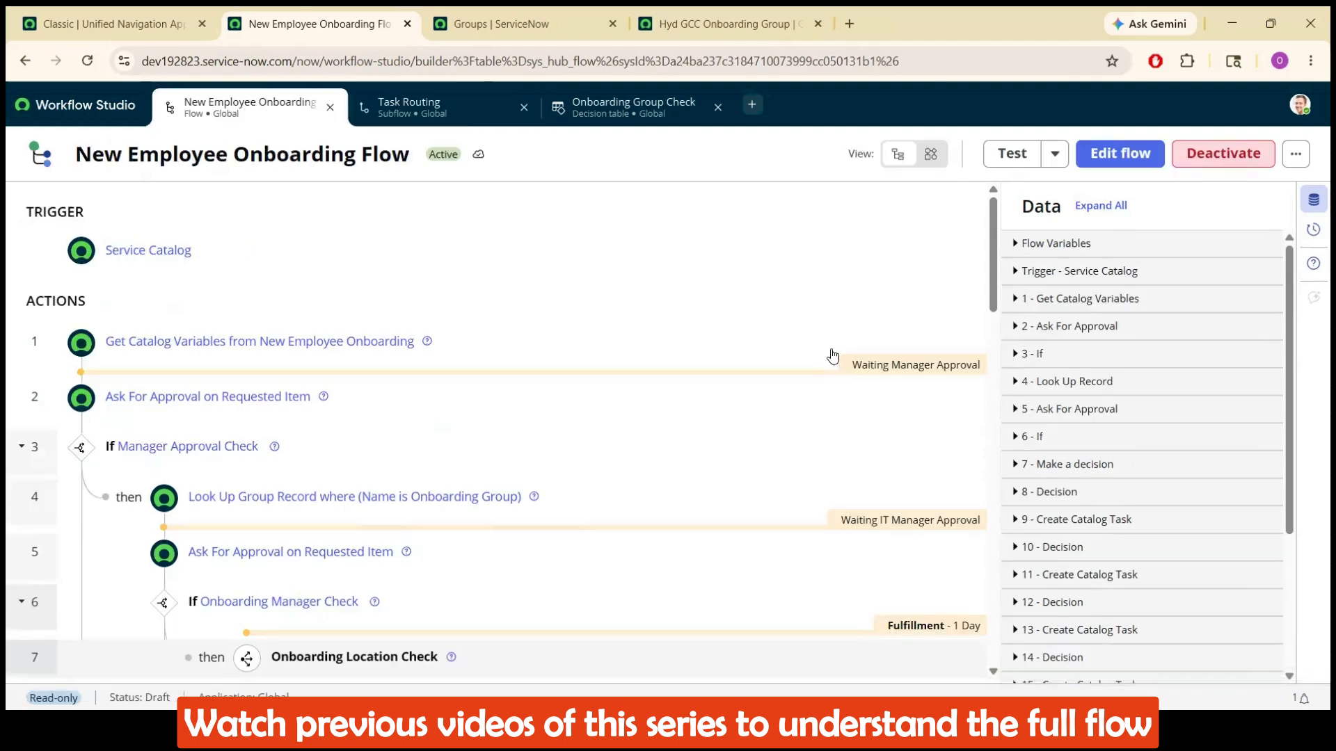
click(1125, 160)
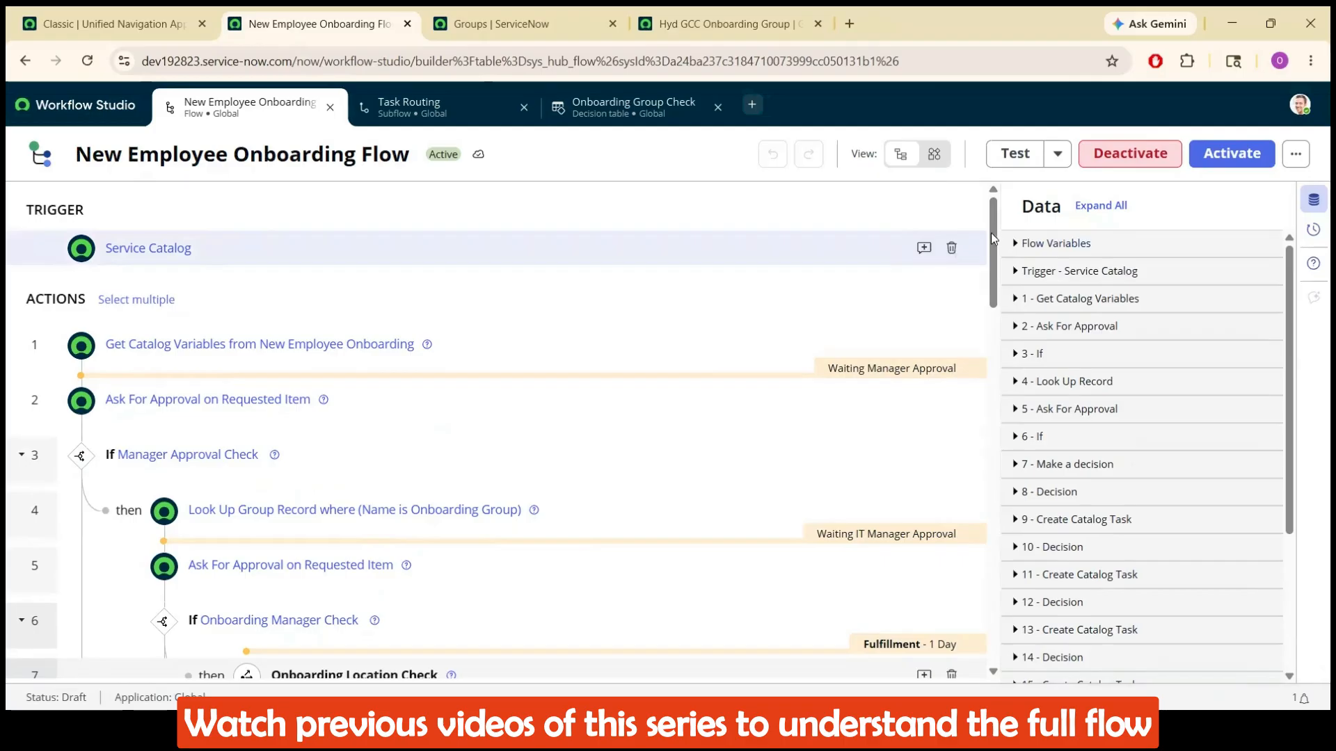
drag(1008, 296, 1008, 311)
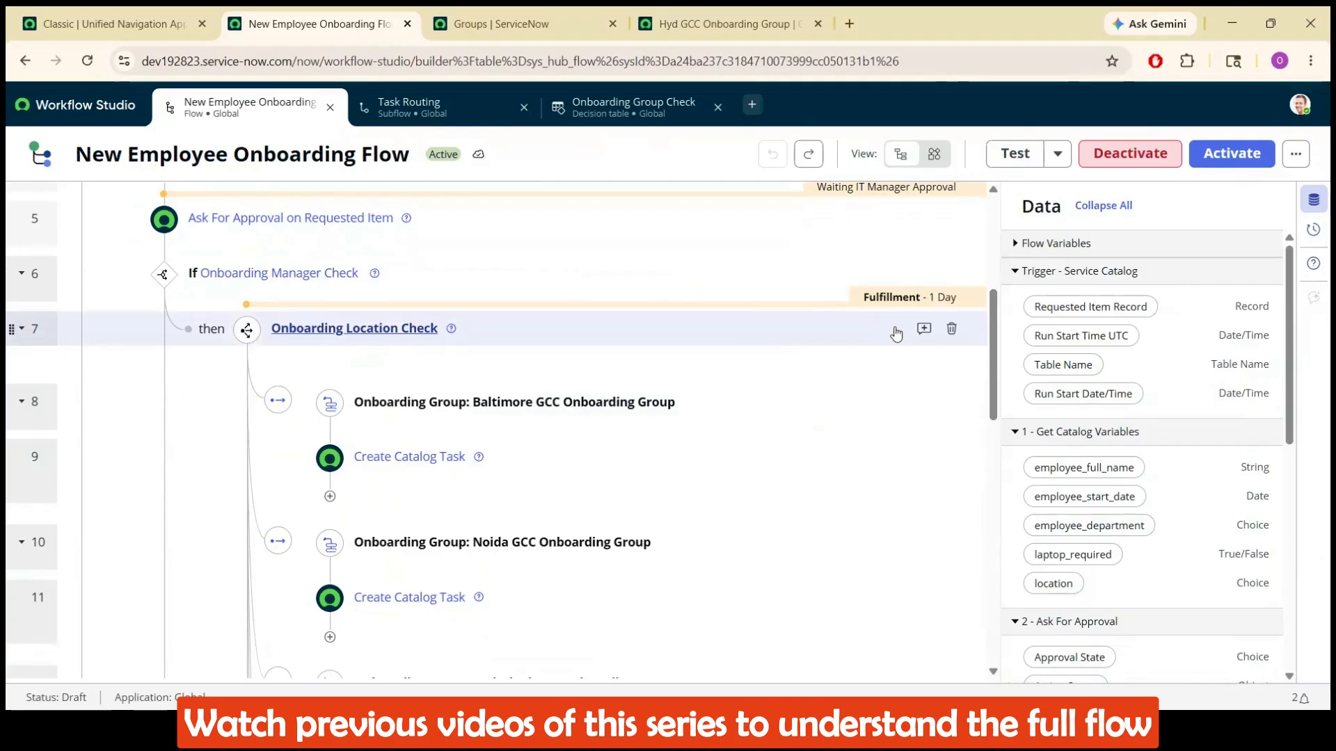
click(951, 329)
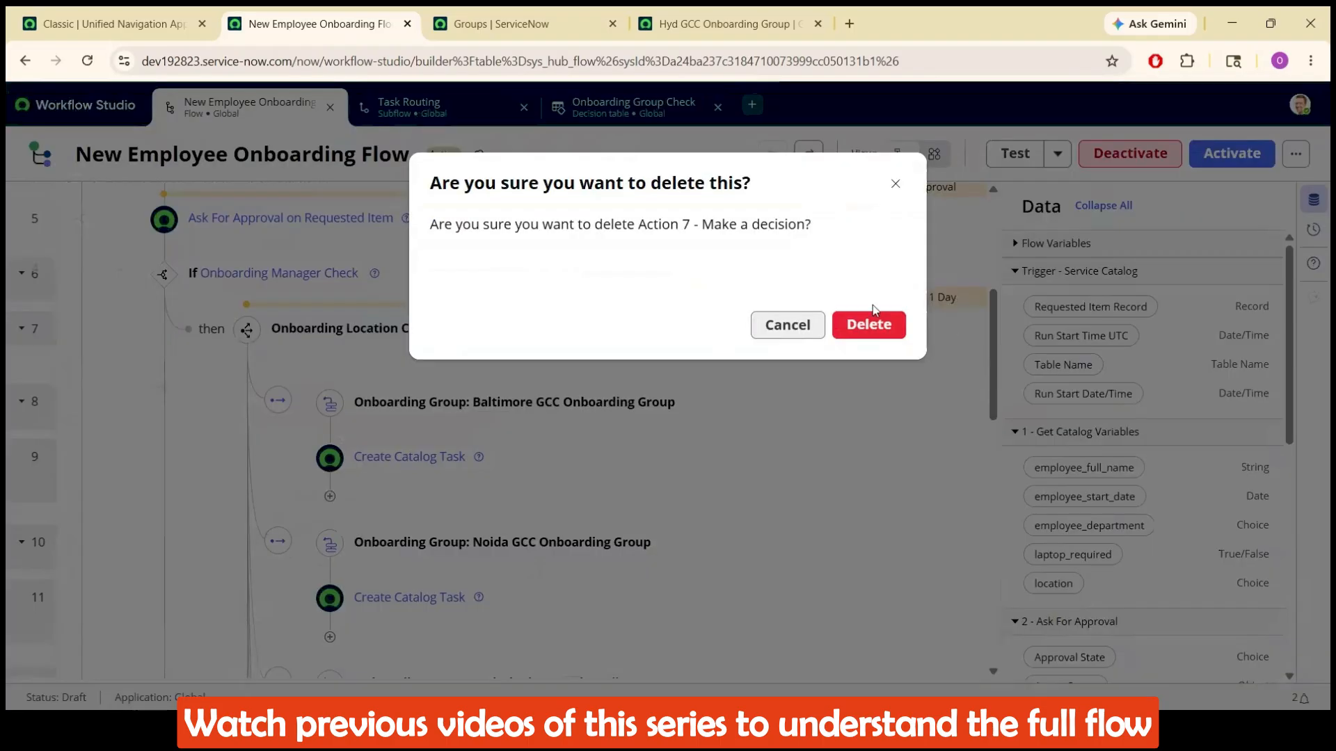
click(871, 327)
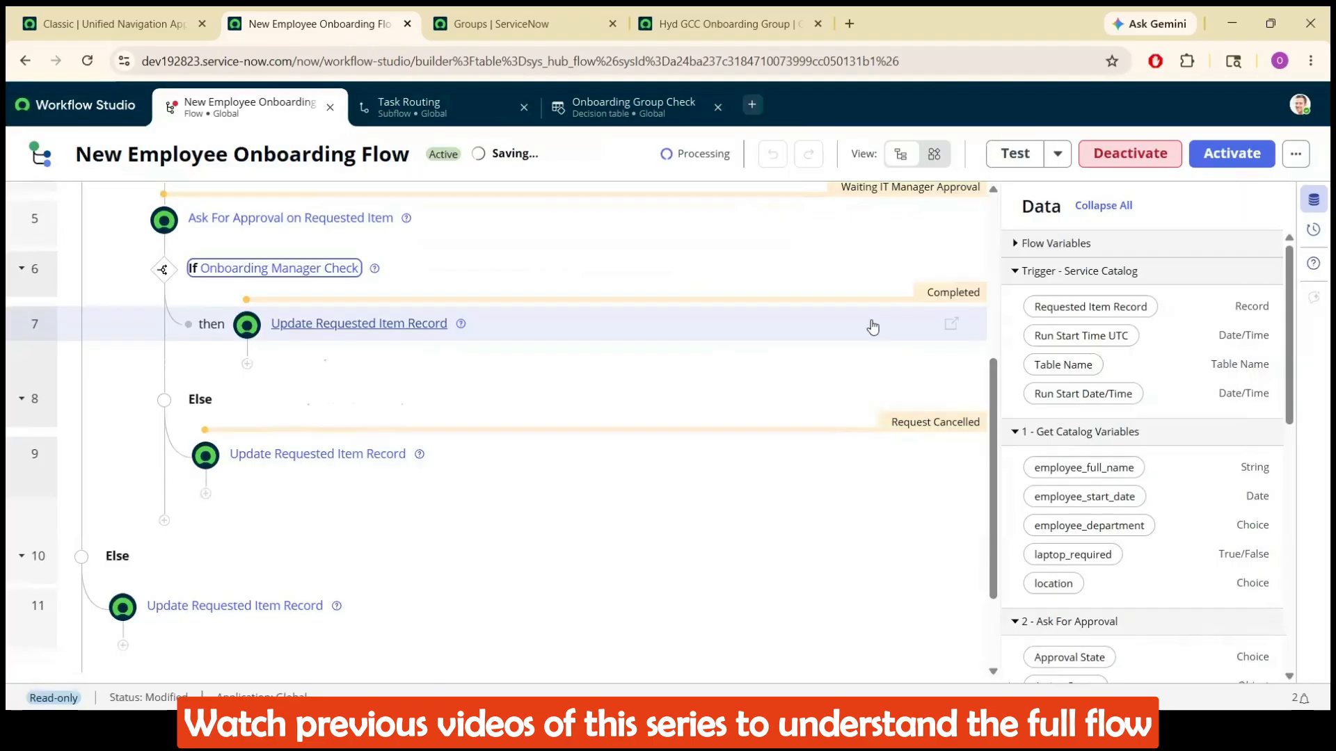
Add the Task Routing subflow after Update Requested Item Record in the then branch of Onboarding Manager Check
click(247, 369)
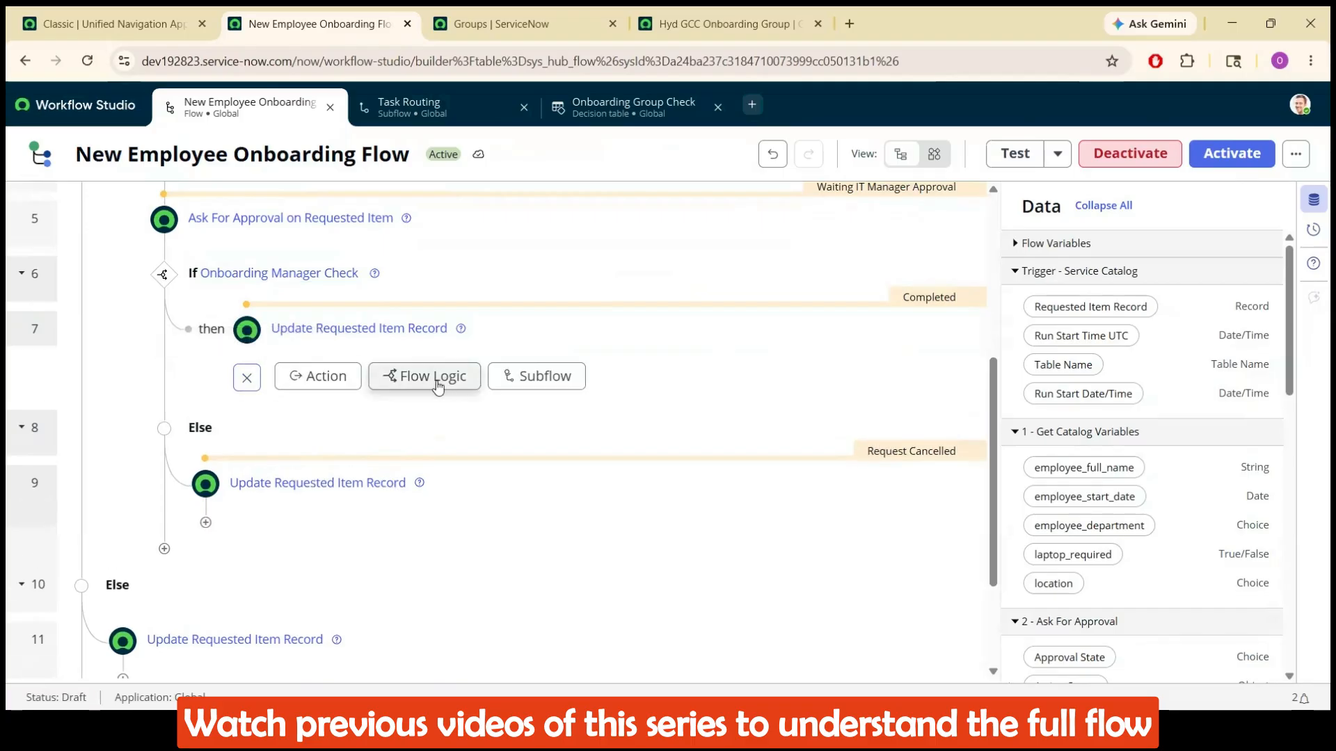
click(524, 376)
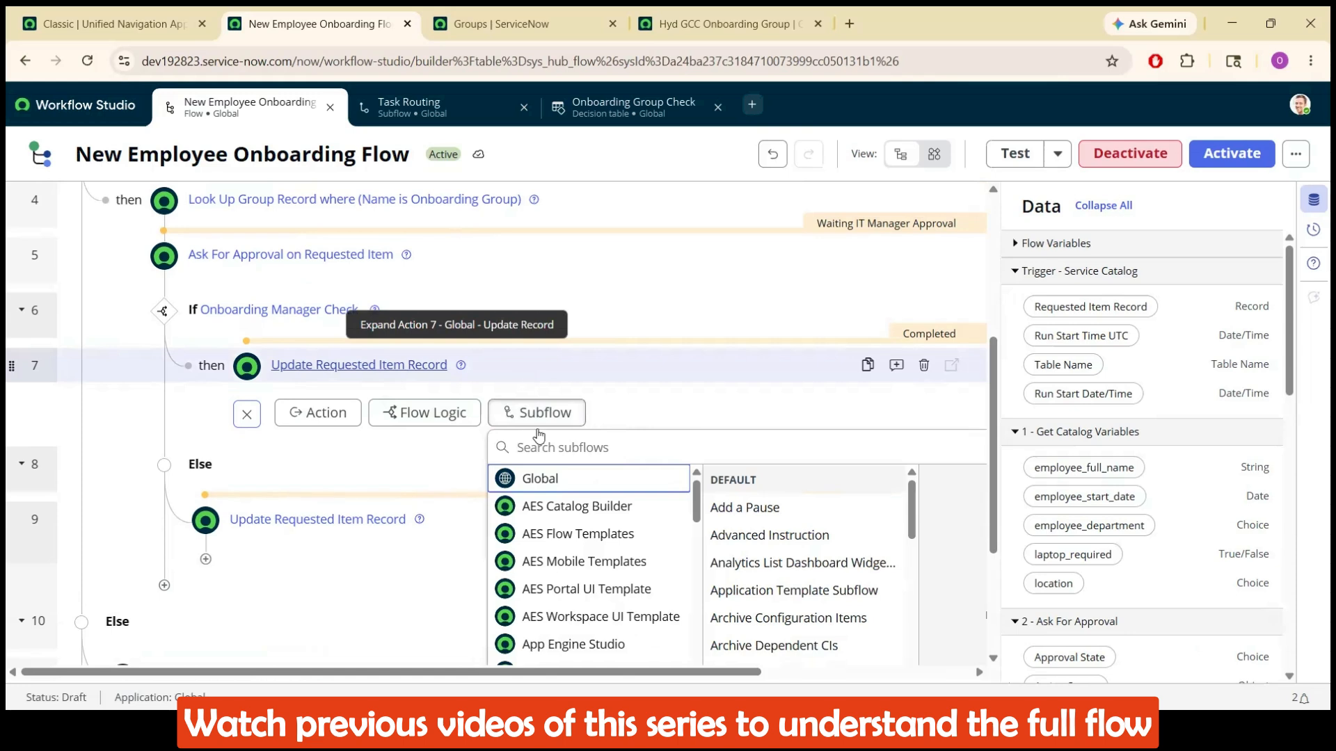
click(669, 451)
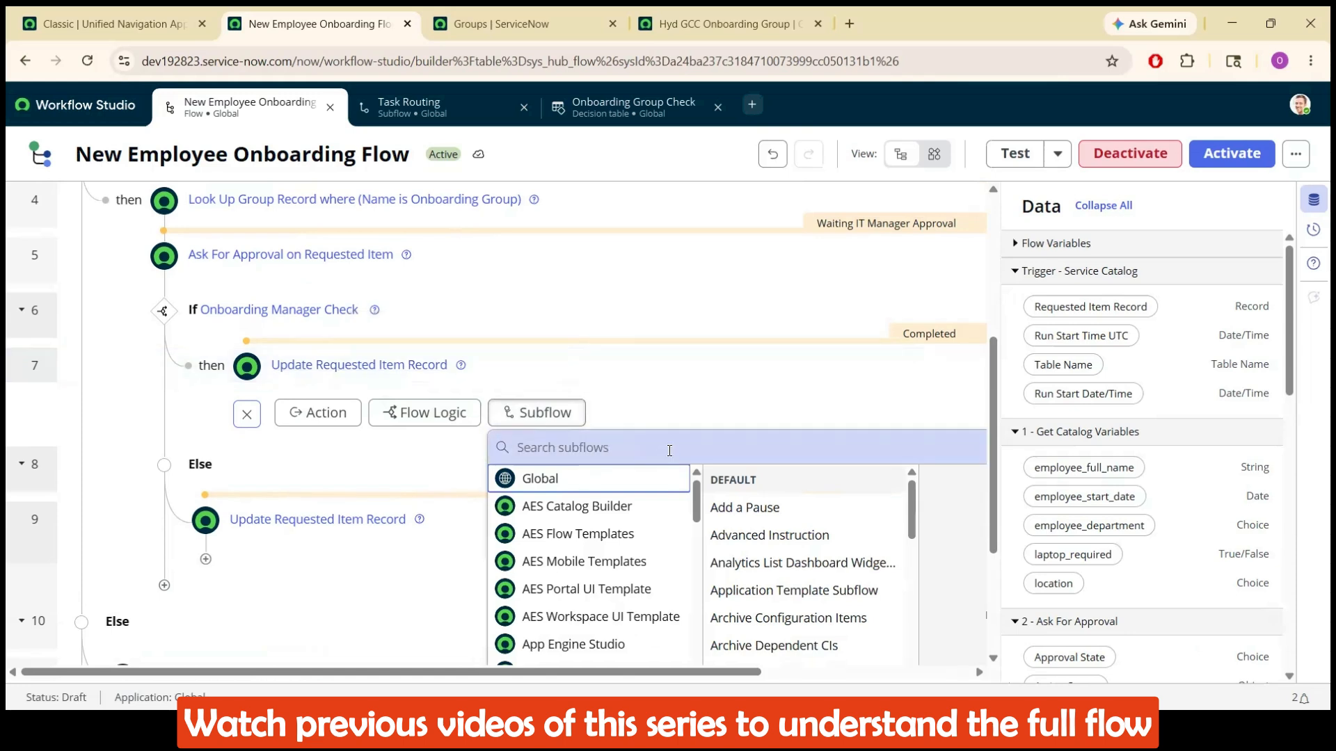
text(task)
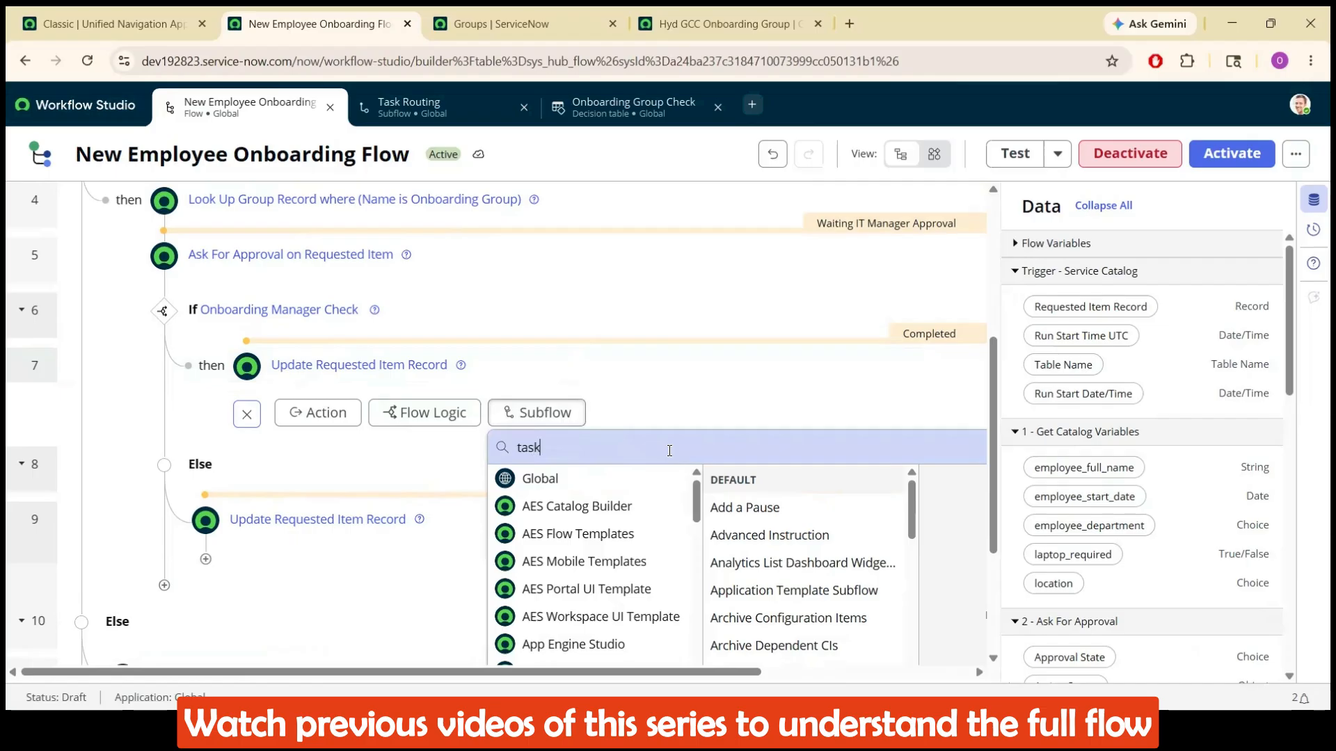
text( rou)
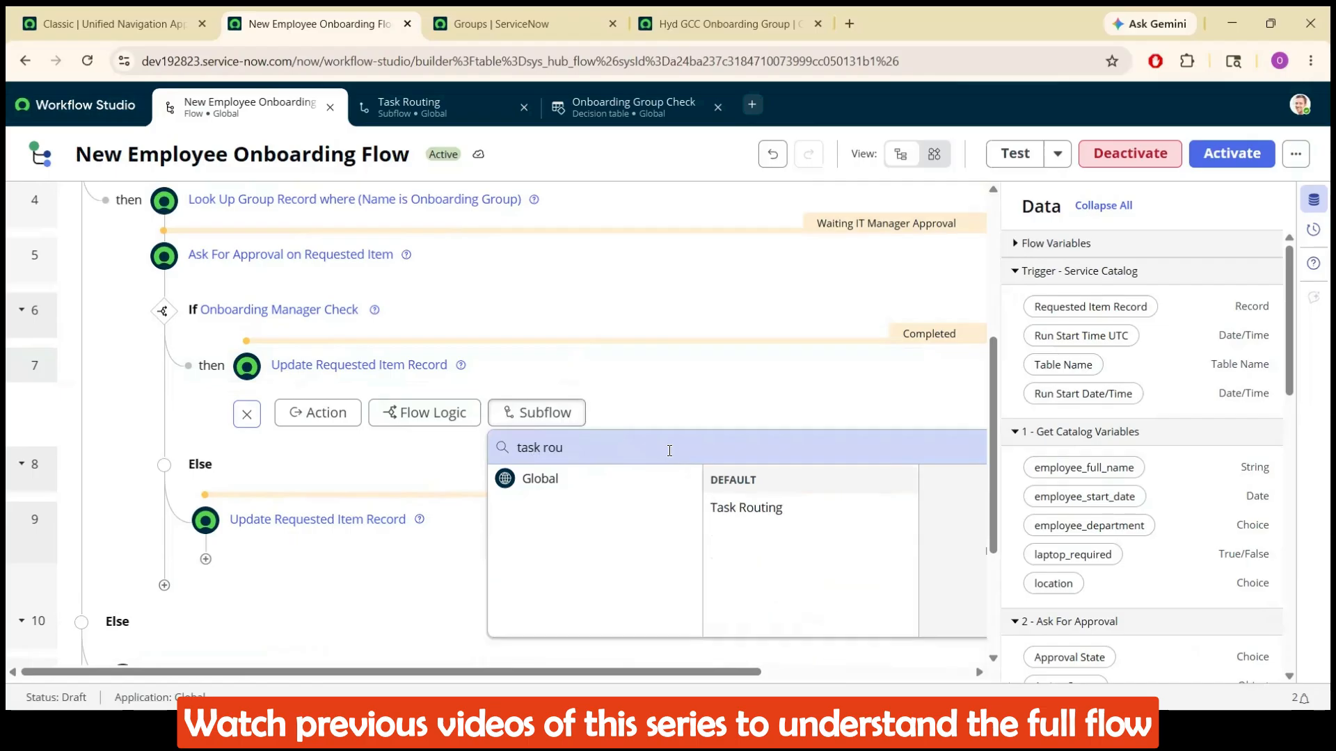
click(765, 513)
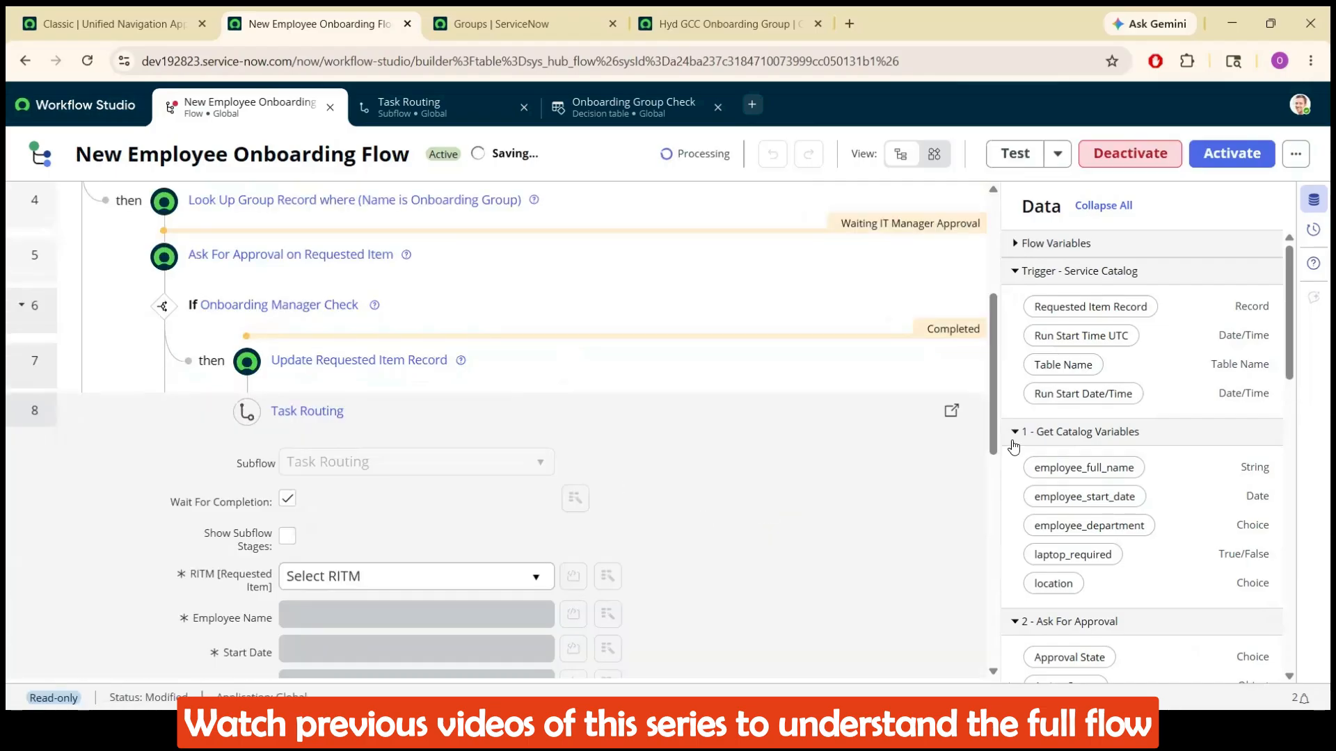
Map the subflow's RITM input to the trigger's Requested Item Record and Employee Name to the employee_full_name catalog variable
drag(994, 351, 1002, 449)
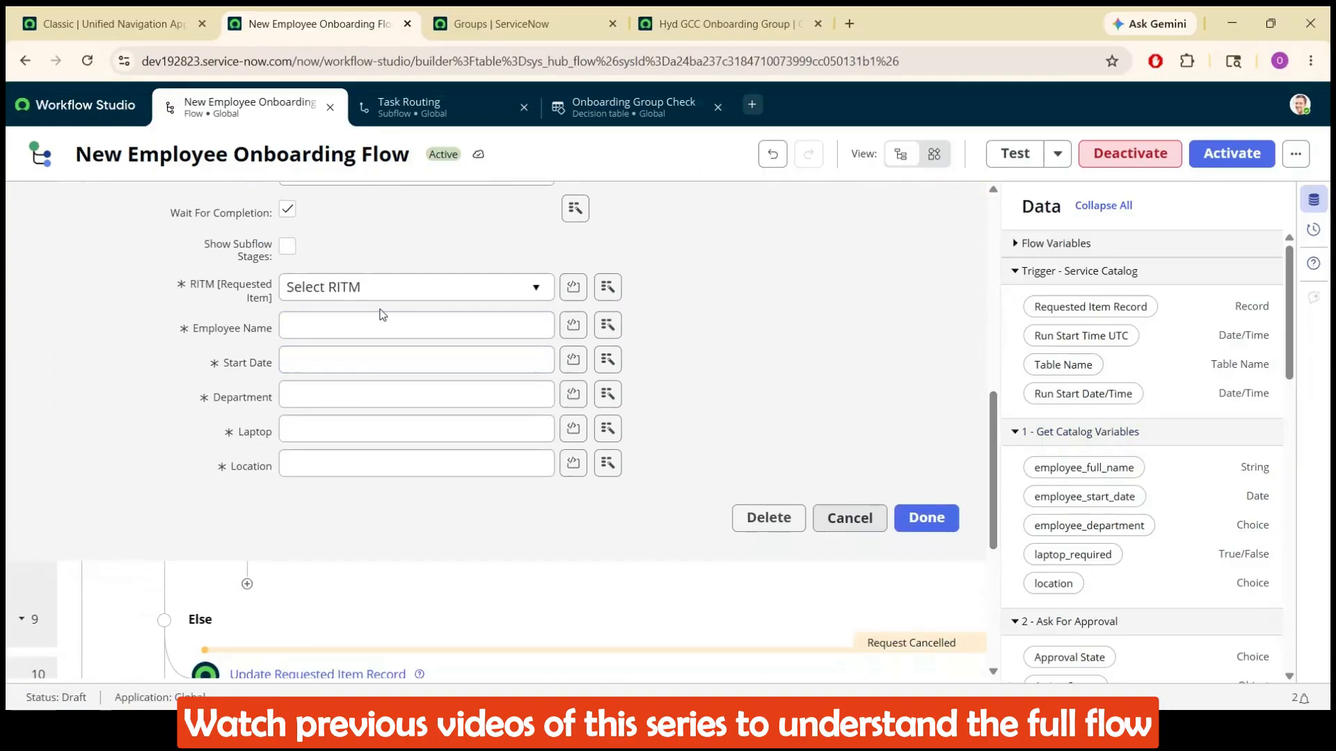
click(1114, 314)
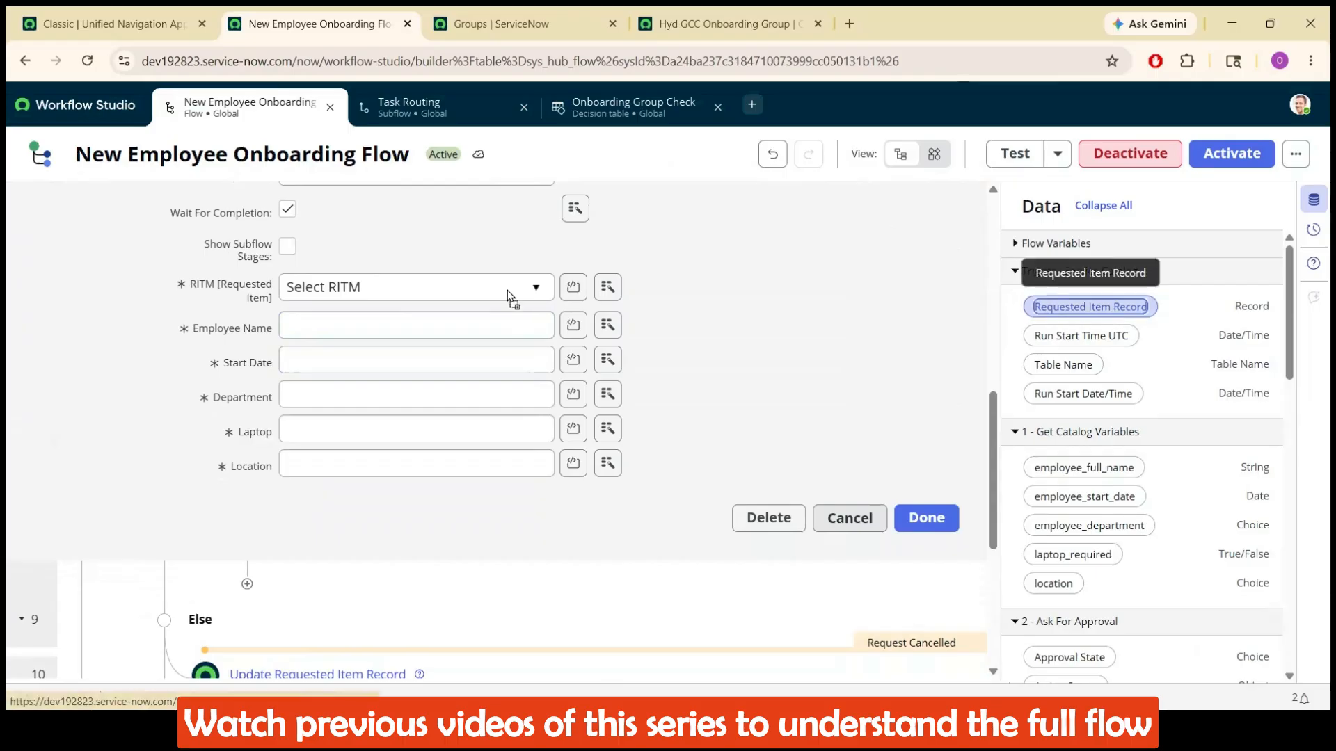
drag(512, 298, 513, 299)
click(525, 318)
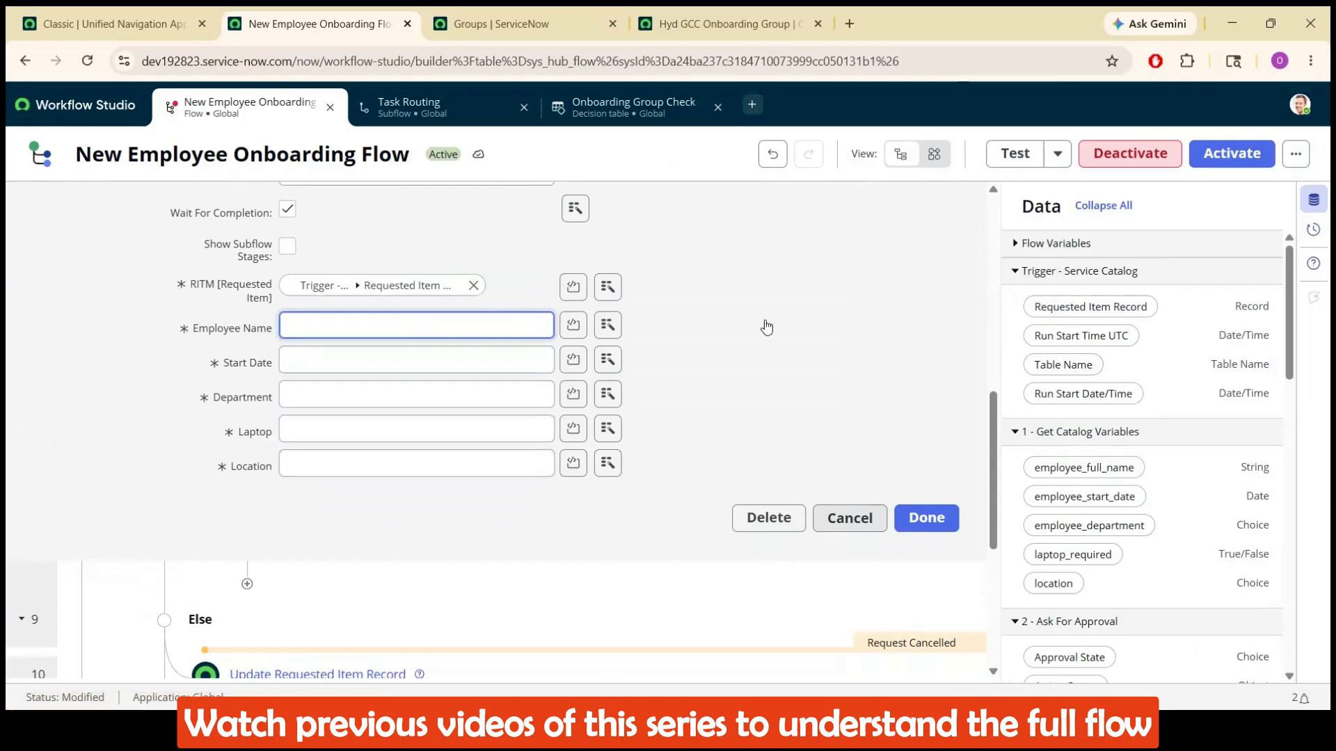
click(1014, 271)
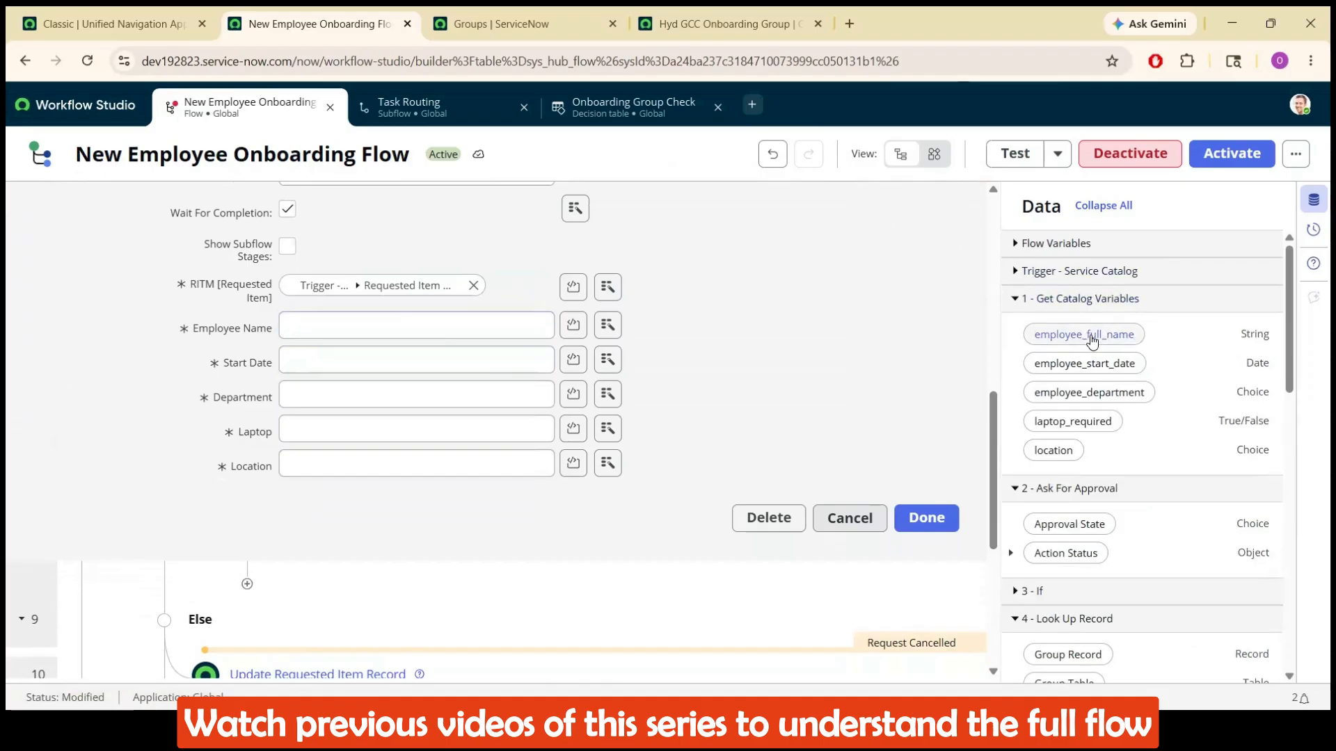
drag(1090, 336, 994, 364)
drag(496, 327, 497, 328)
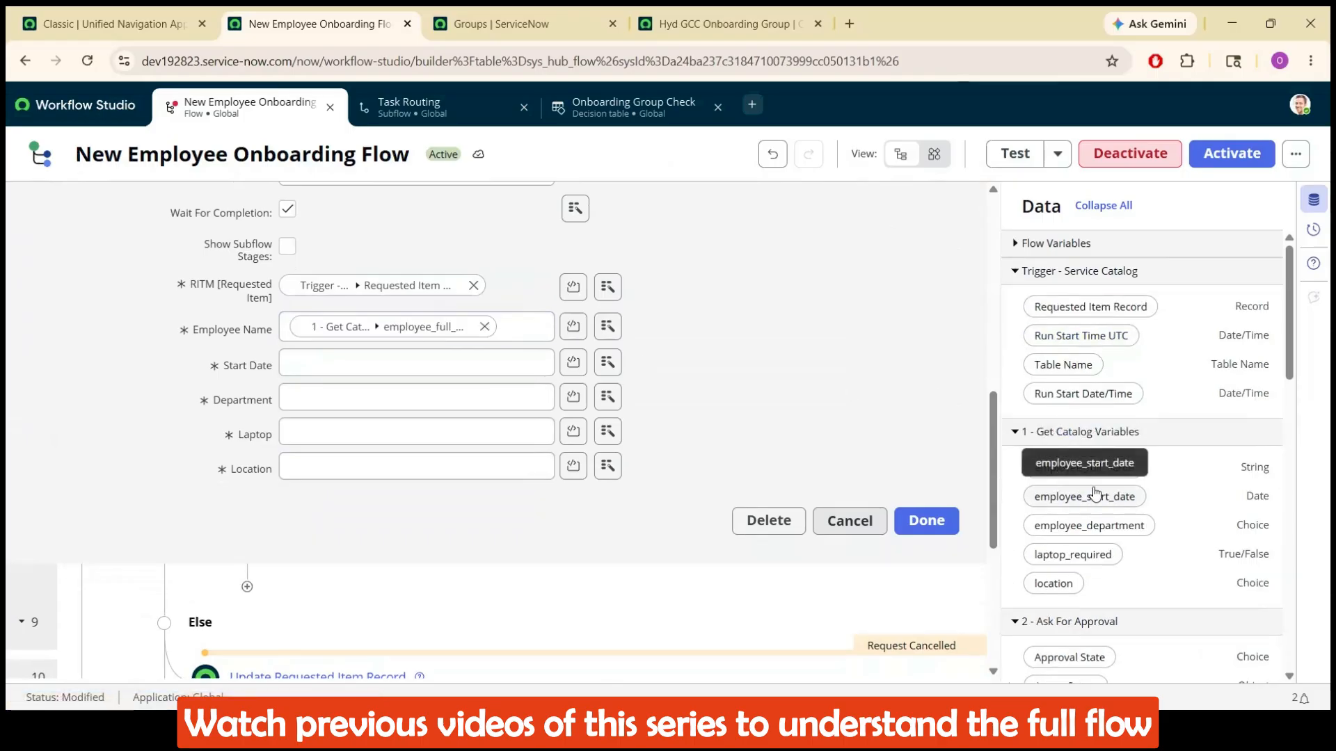
Map the subflow's Start Date, Department and Laptop inputs to employee_start_date, employee_department and laptop_required
drag(1096, 504, 1056, 505)
drag(399, 356, 400, 359)
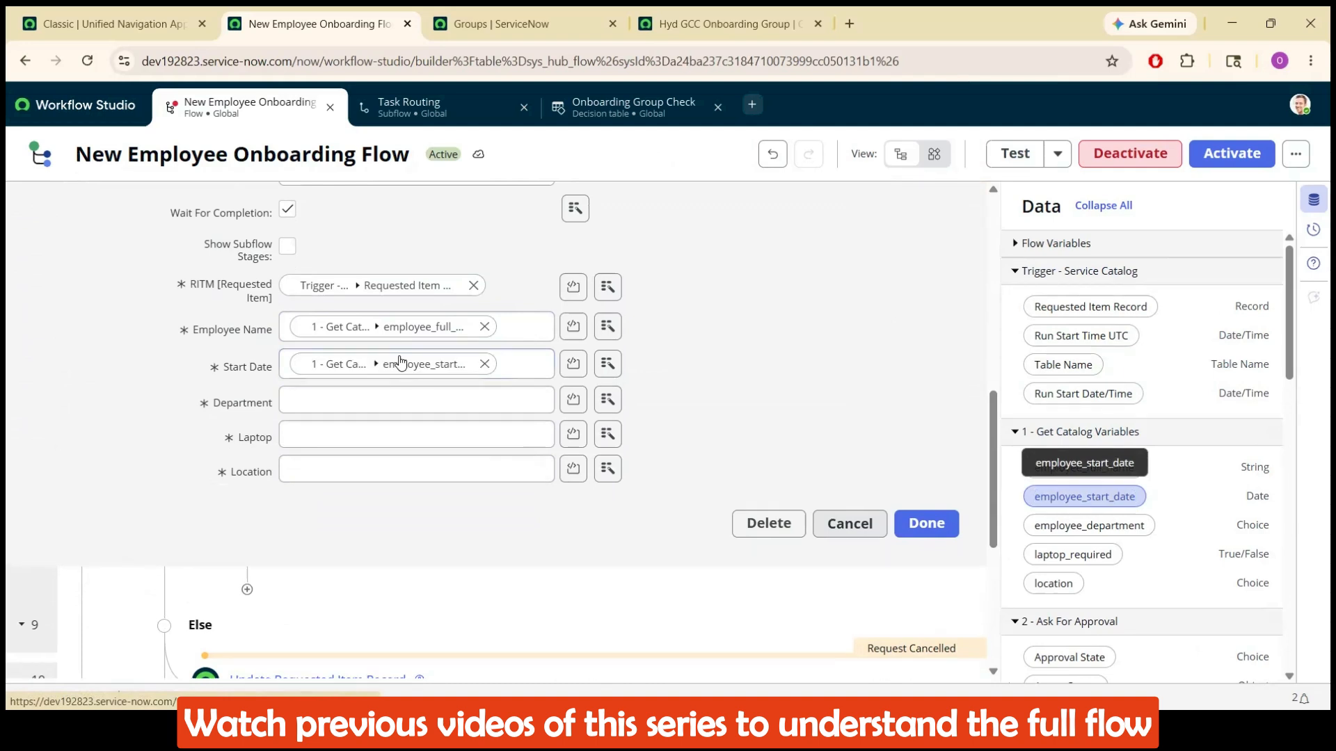
drag(1106, 529, 1083, 541)
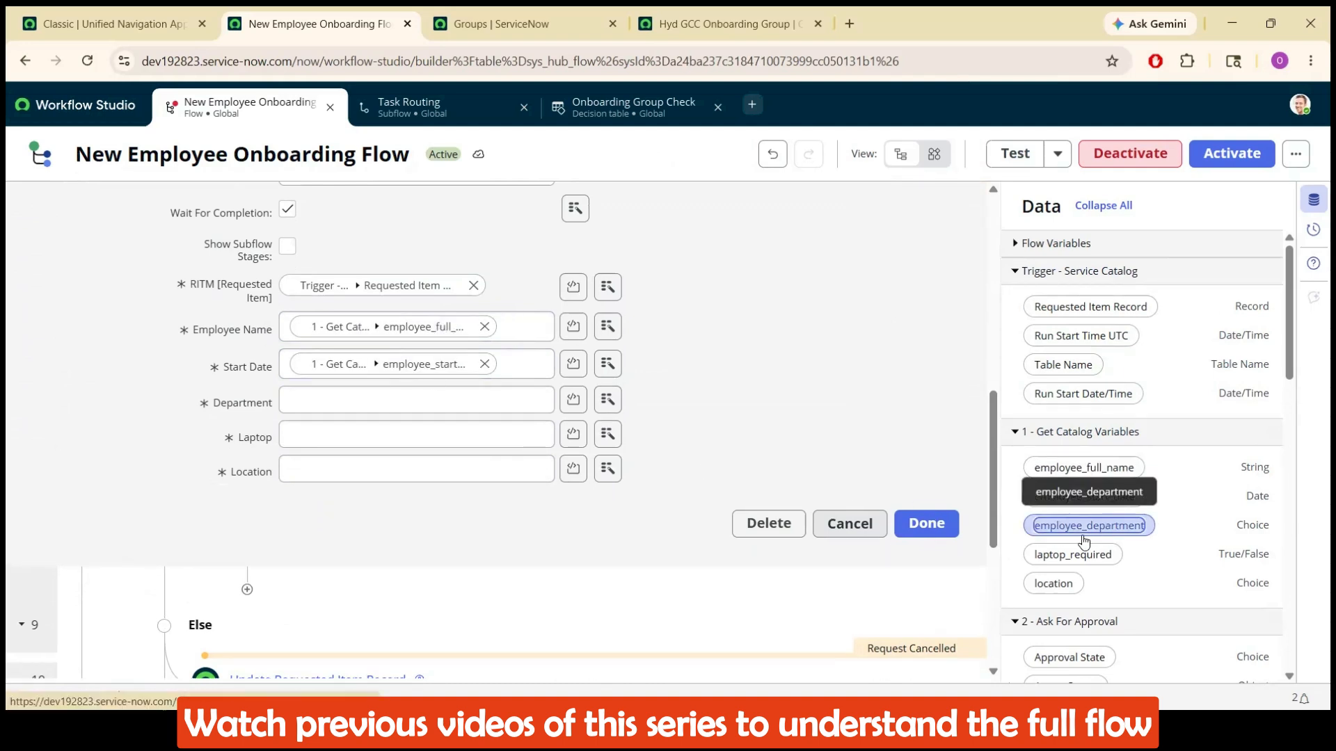
drag(440, 414, 440, 414)
drag(1089, 557, 1000, 603)
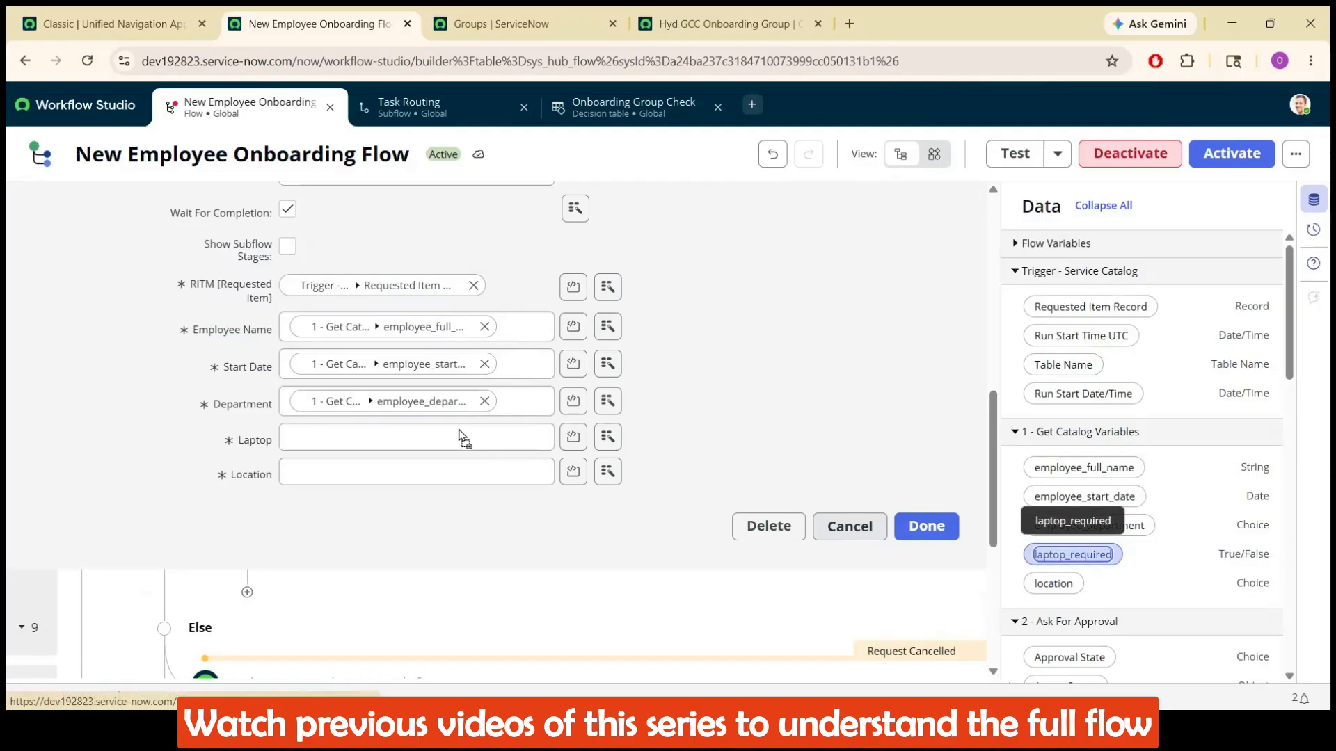
drag(461, 436, 461, 437)
Map the subflow's Location input to the location catalog variable and save the Task Routing step
drag(1053, 583, 478, 478)
click(478, 477)
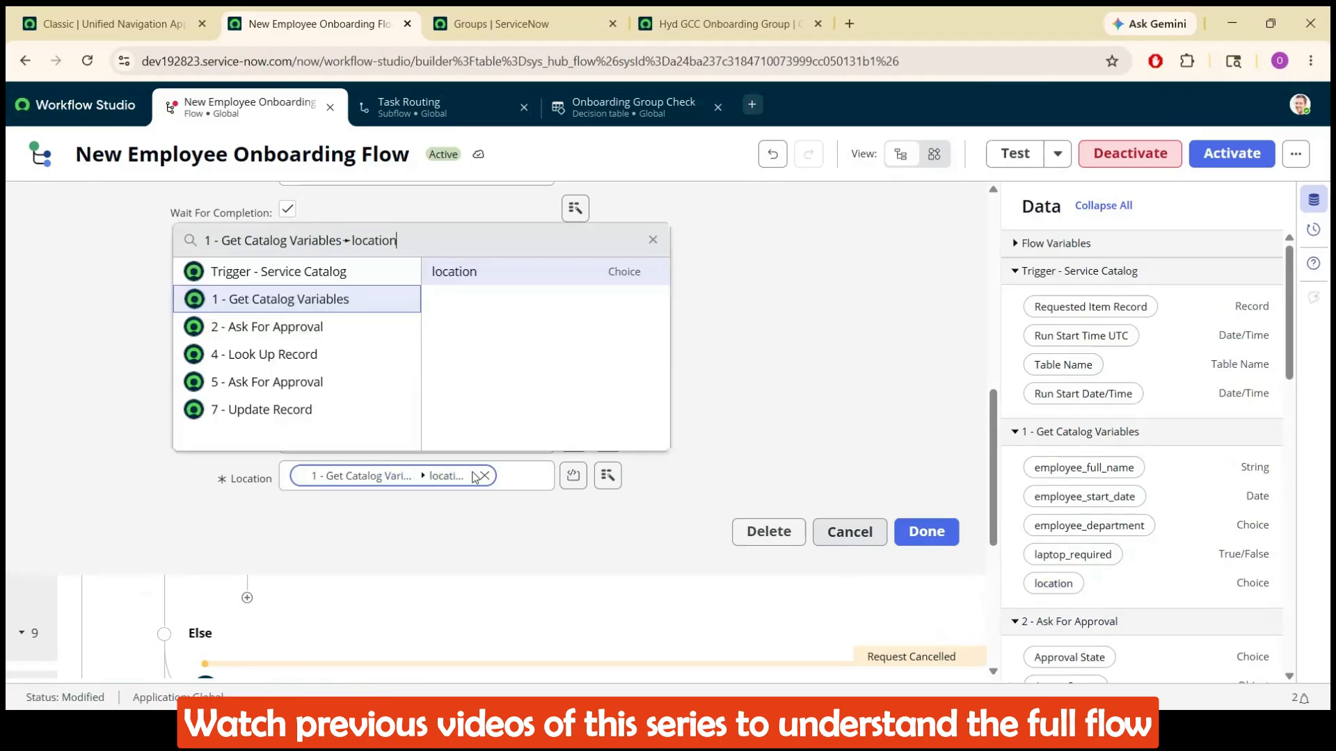
click(653, 240)
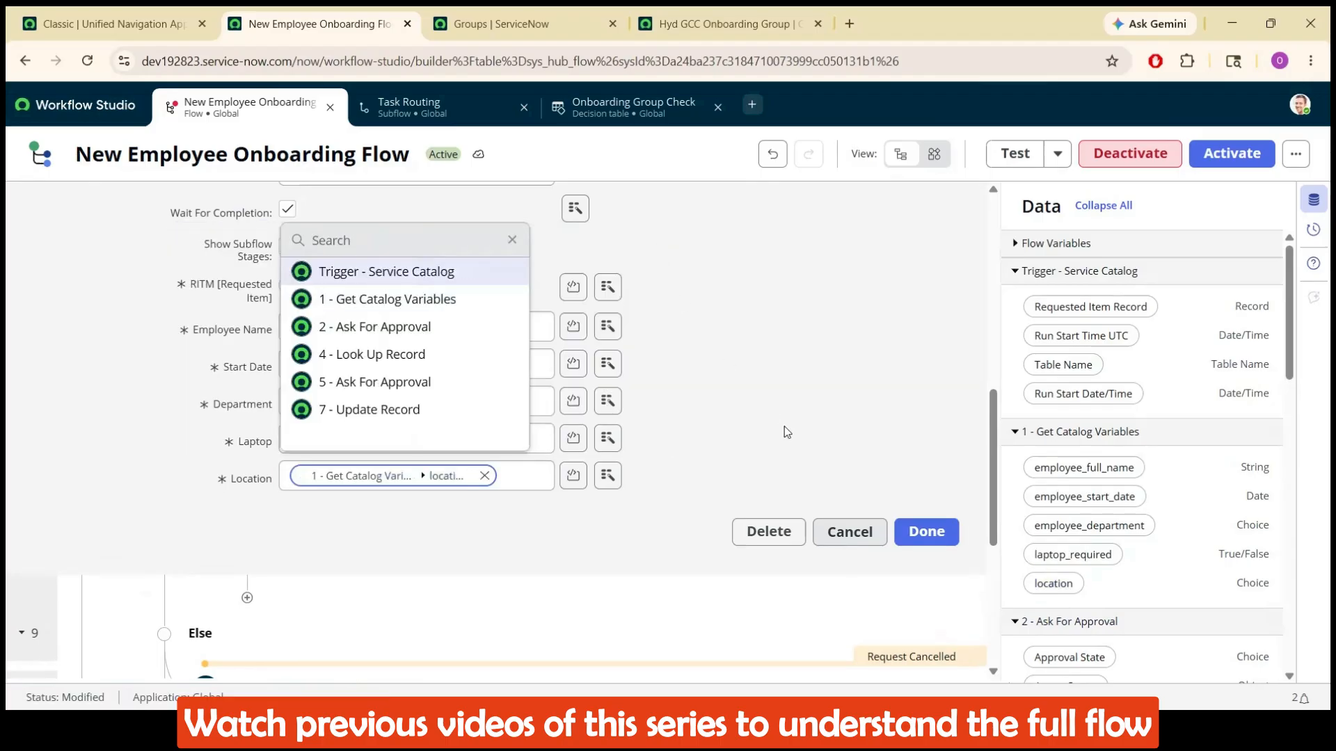
click(784, 427)
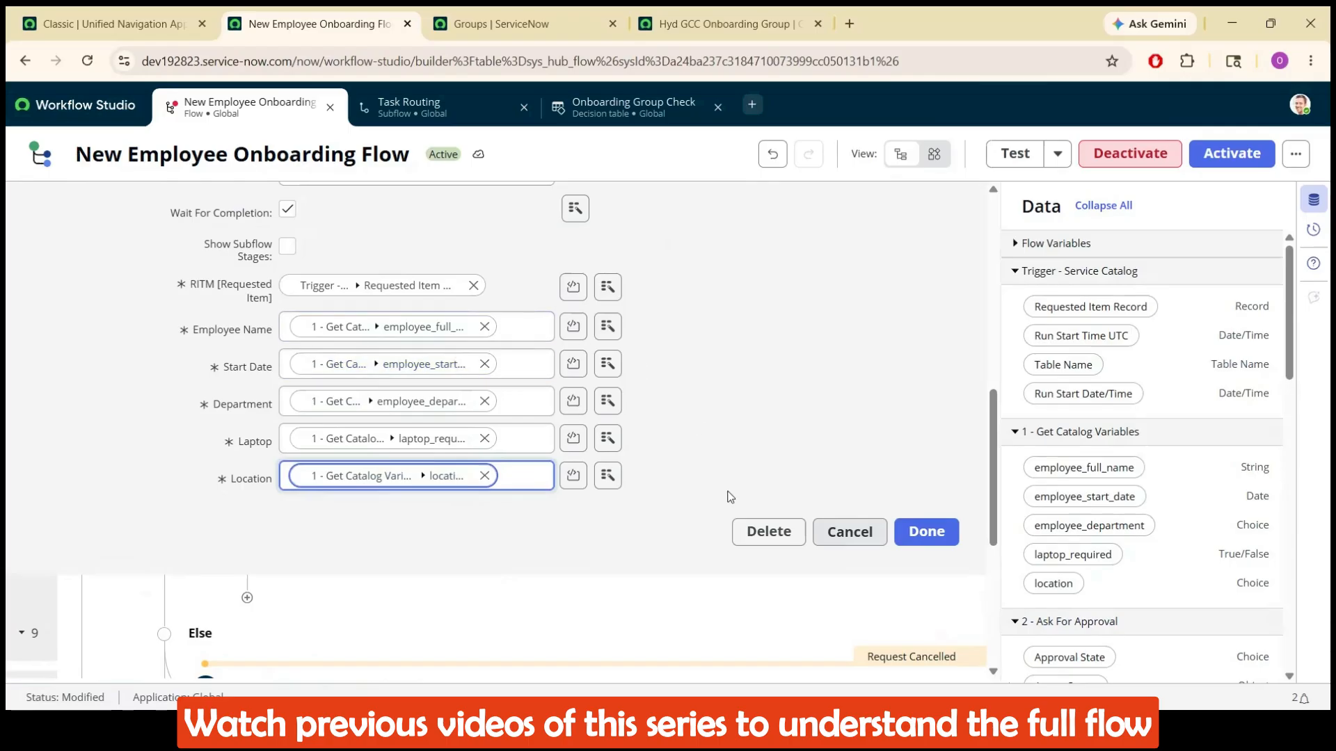
click(930, 533)
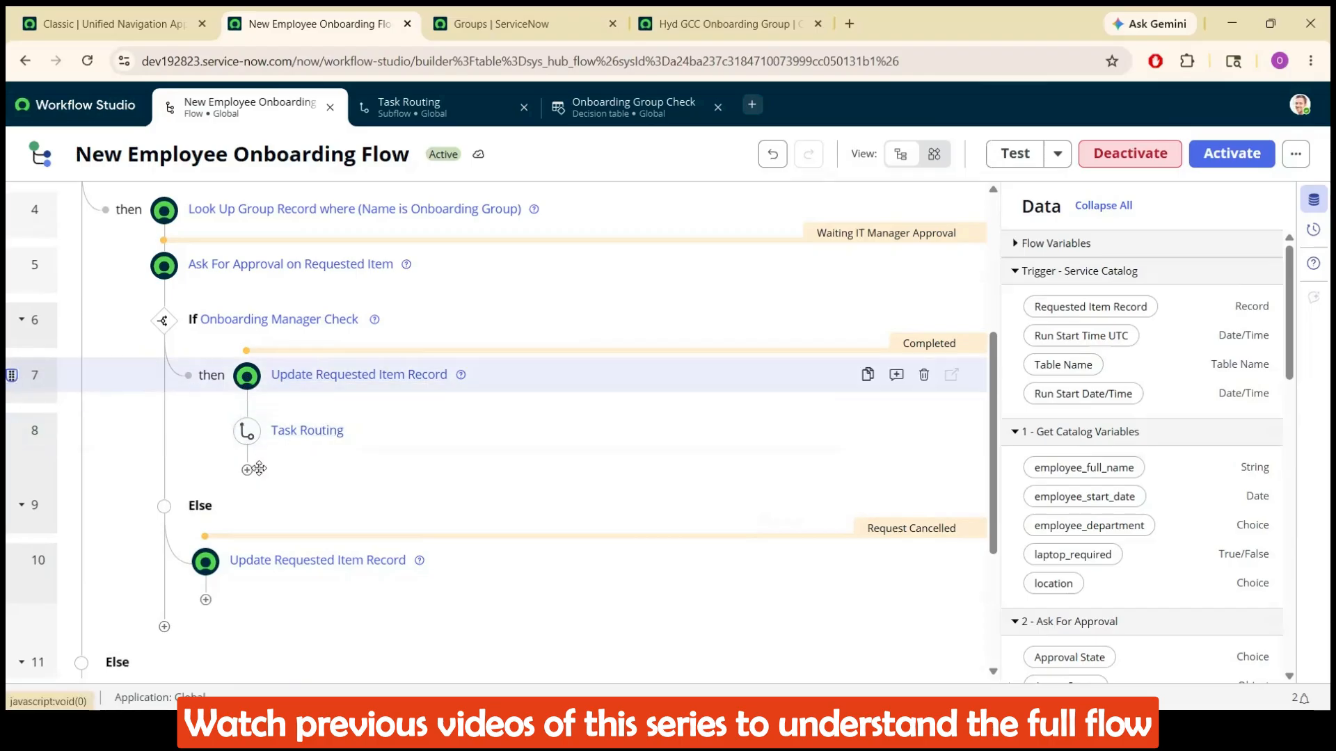
Reorder the then branch so Task Routing runs before Update Requested Item Record, and activate the flow
drag(260, 475, 250, 471)
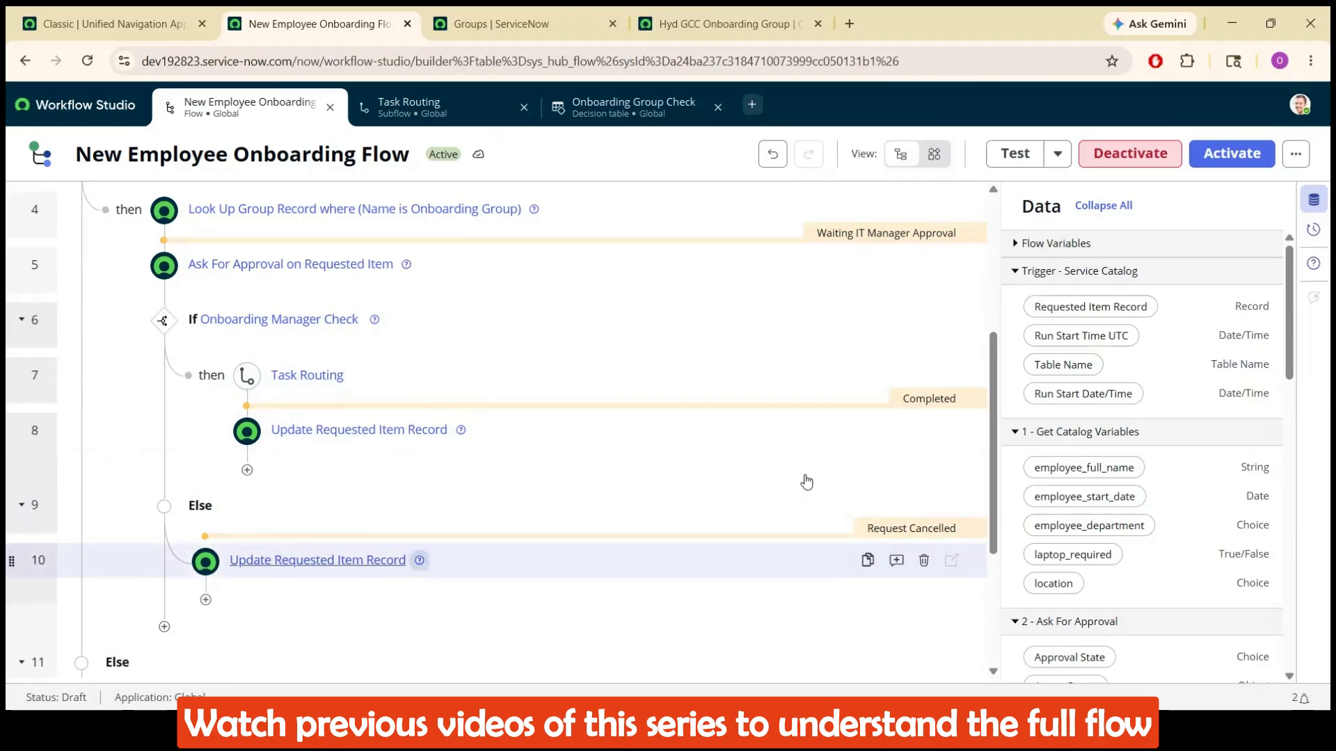
drag(996, 531, 1016, 319)
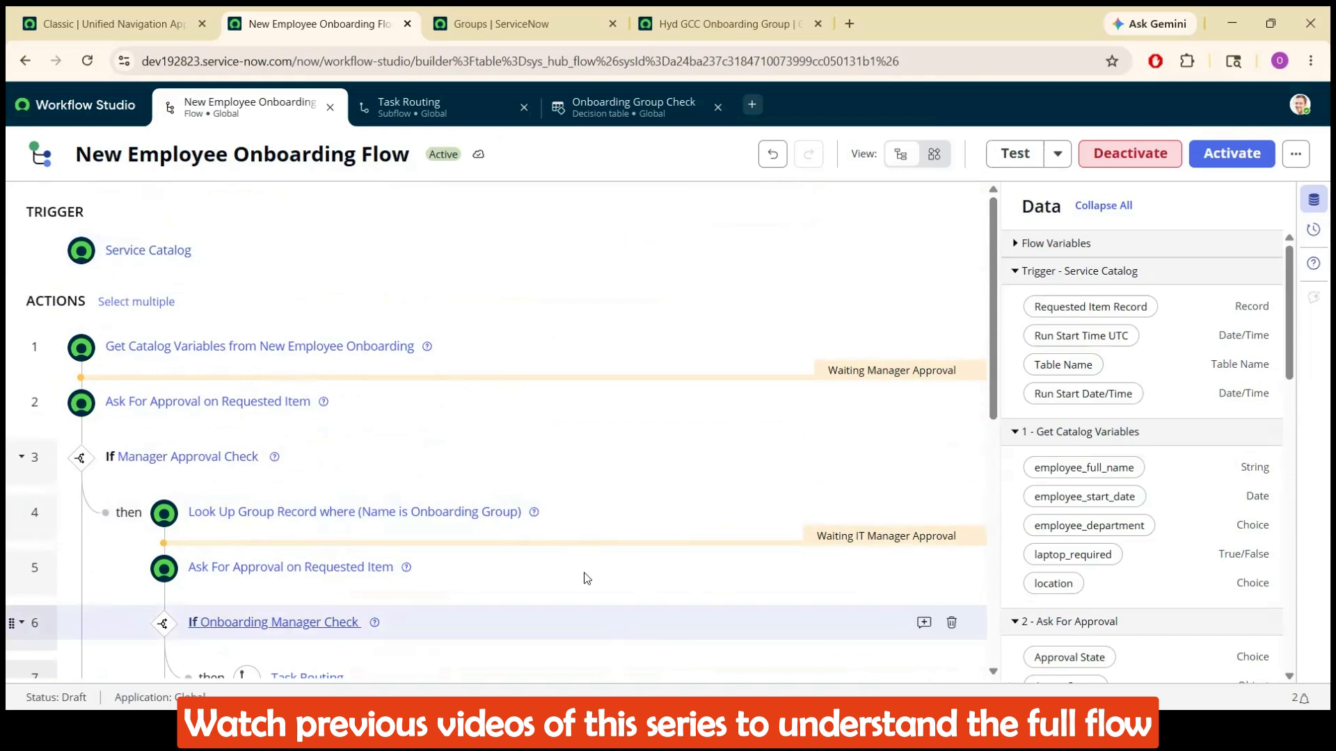
click(1232, 159)
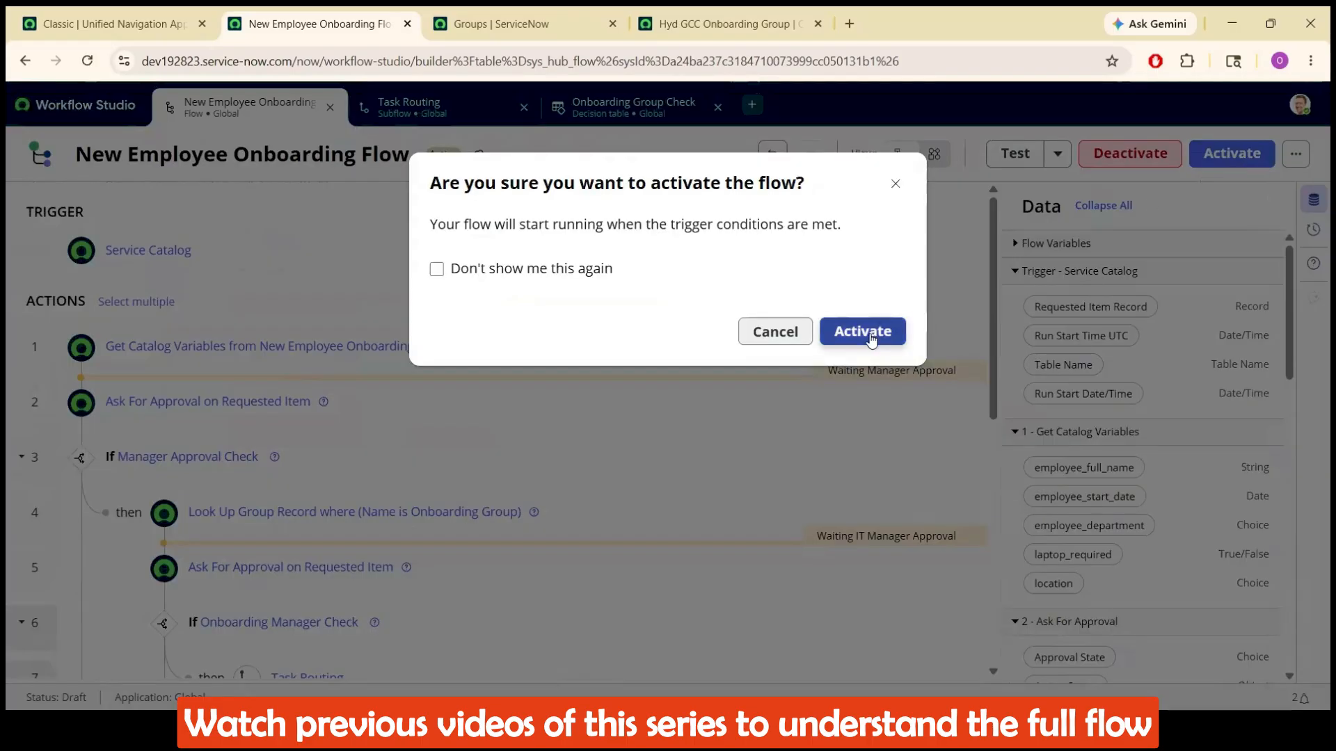
click(881, 321)
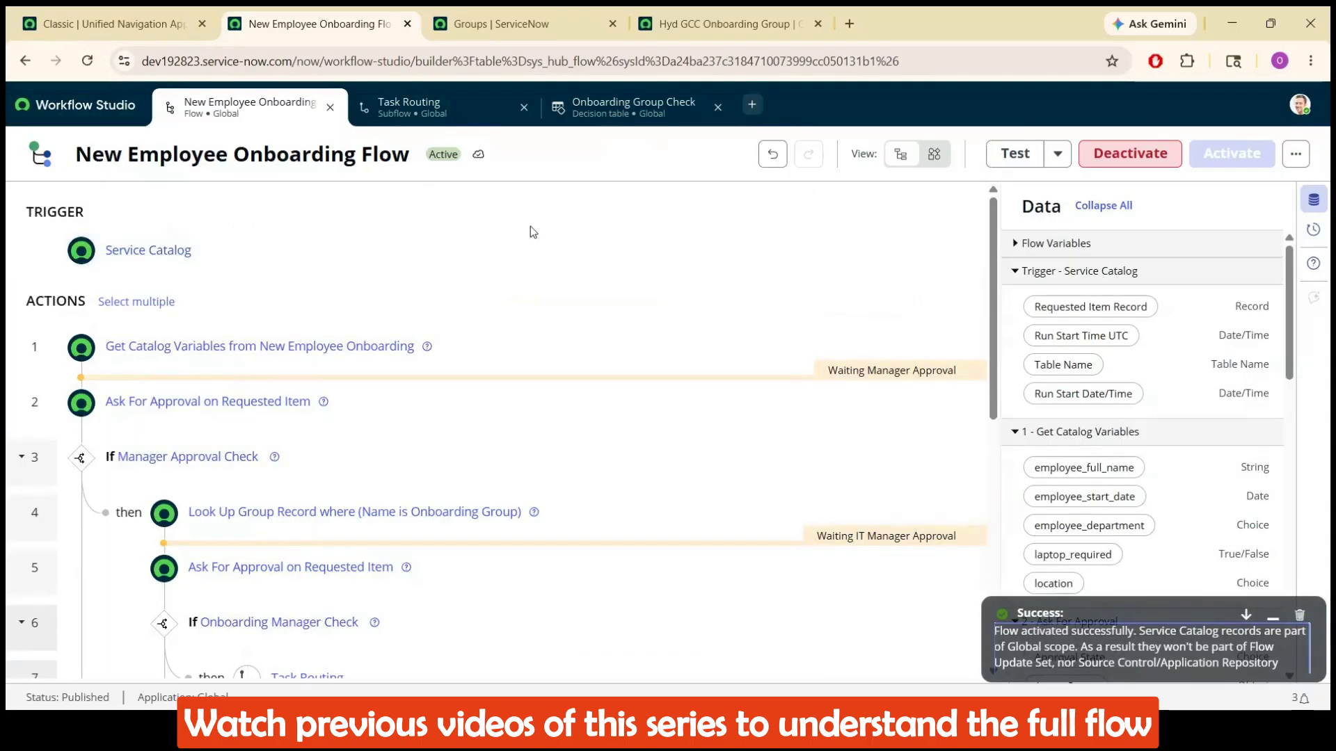
Switch to the ServiceNow home page and open the New Employee Onboarding item from the service catalog
click(115, 24)
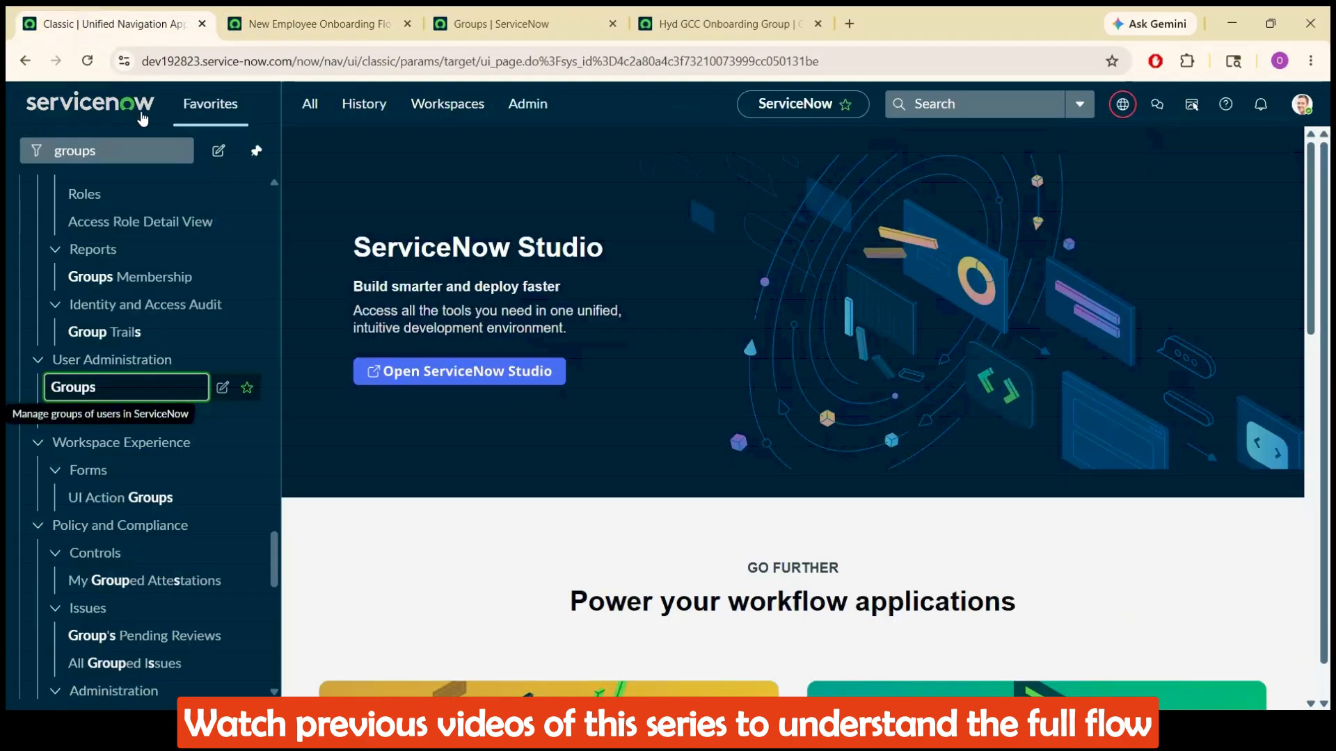
click(148, 144)
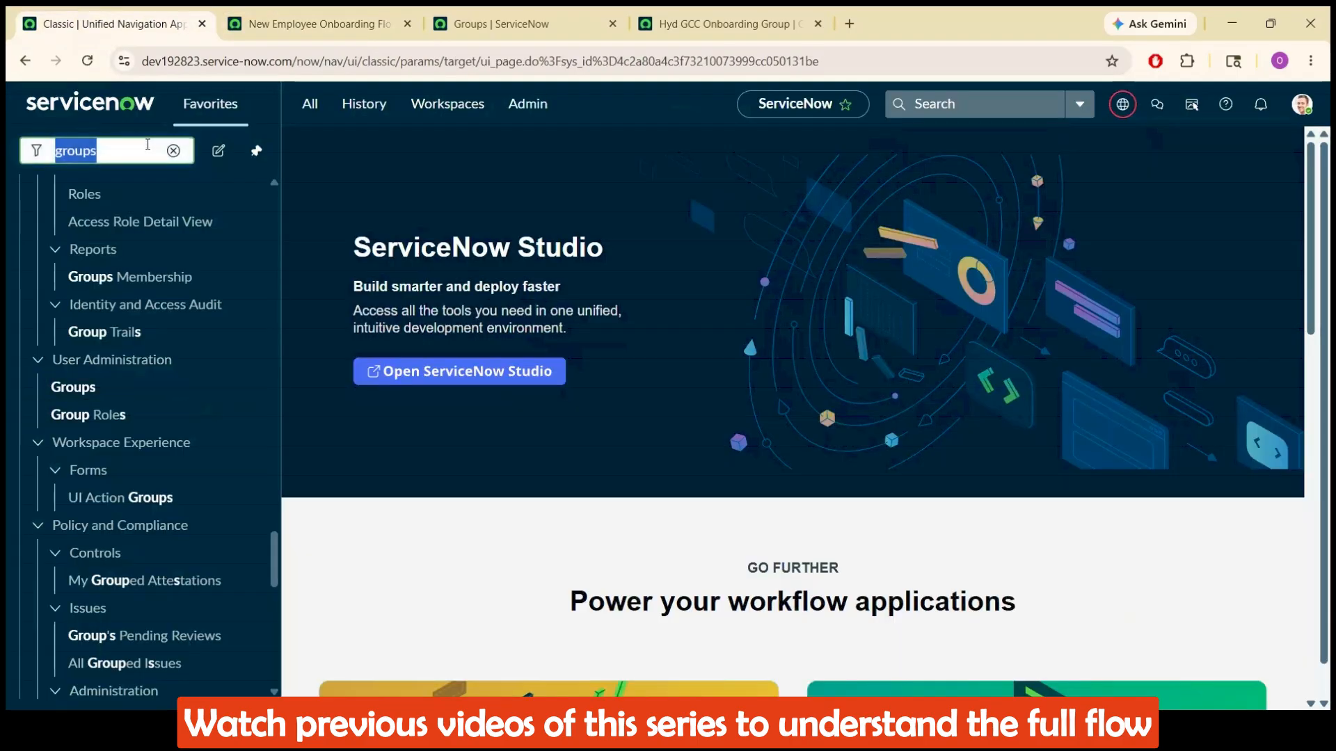
text(cat)
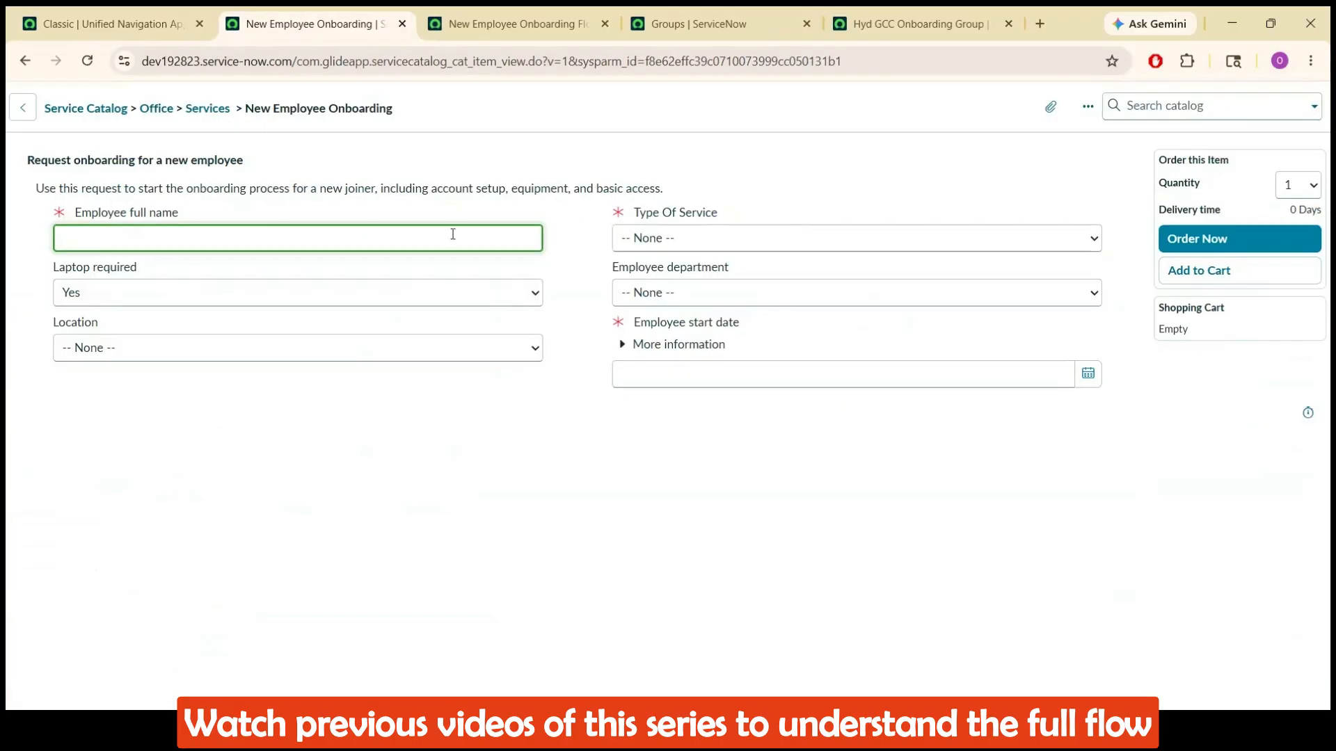
Enter the employee's full name, set Type Of Service to Fast-Track Employee Onboarding and Employee department to HR
click(451, 234)
text(OP)
text(SIngh)
click(765, 238)
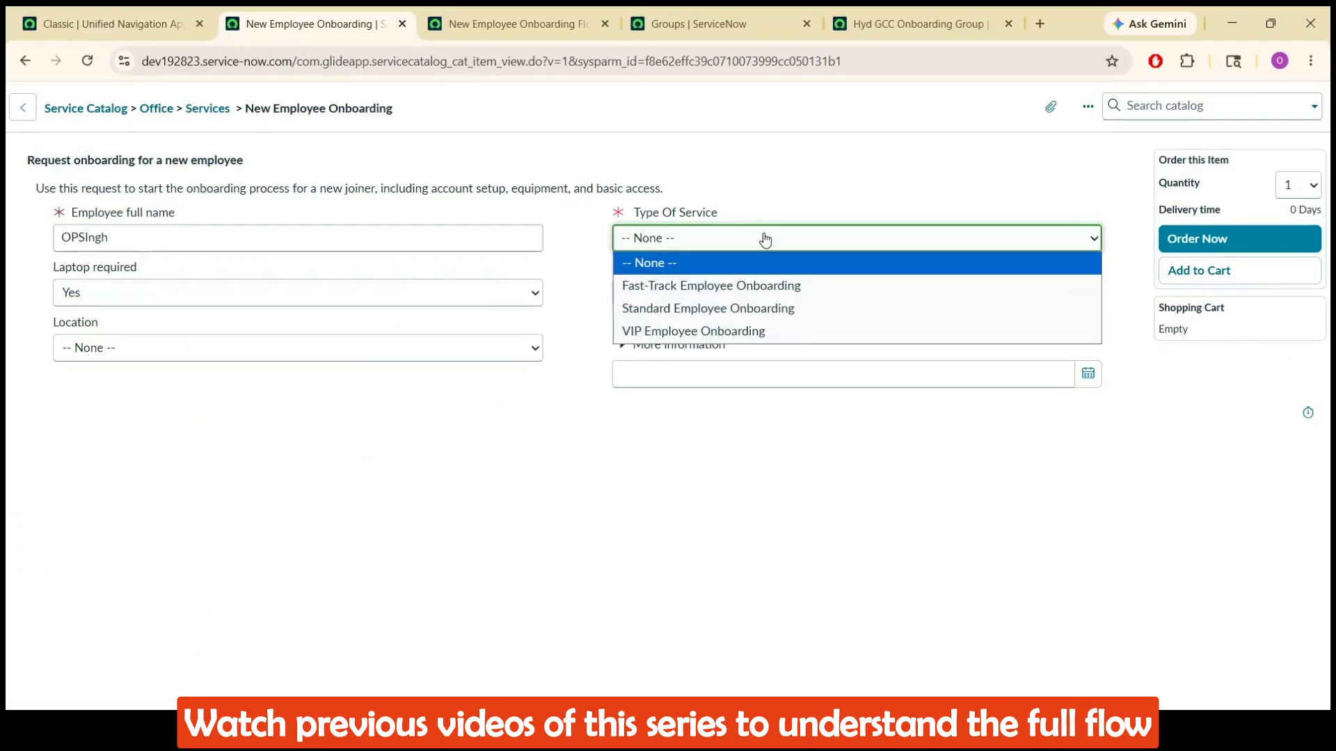
click(728, 293)
click(727, 297)
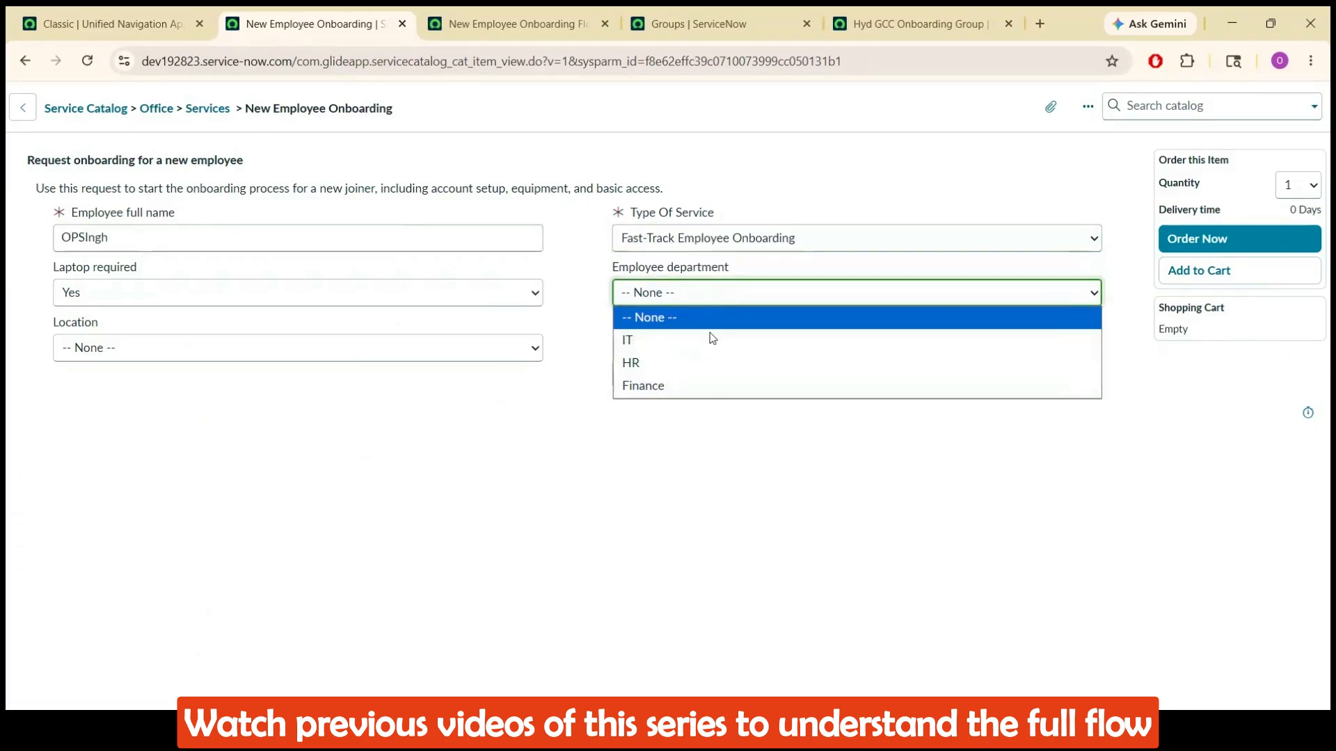
click(697, 361)
Set Location to GCC, Hyderabad and Employee start date to 2026-05-20, and order the item
click(337, 355)
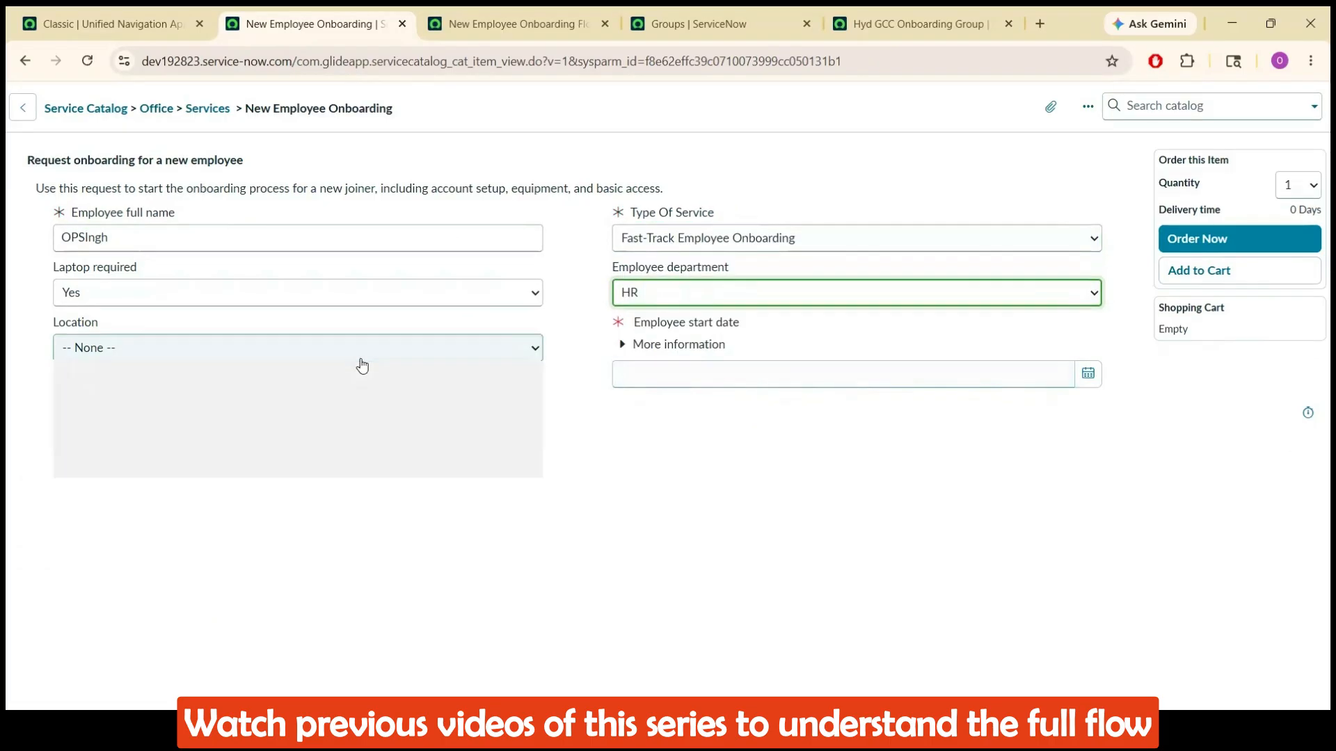
click(291, 442)
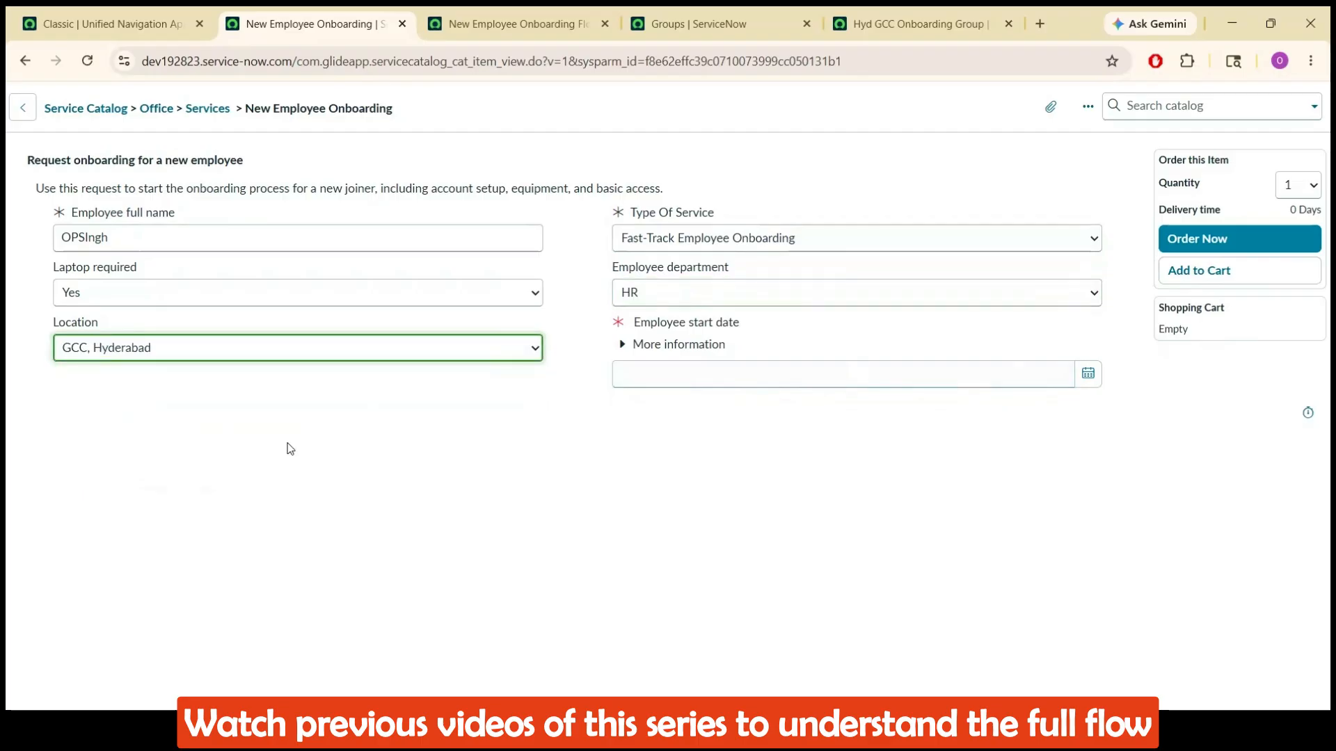
click(1088, 373)
click(980, 520)
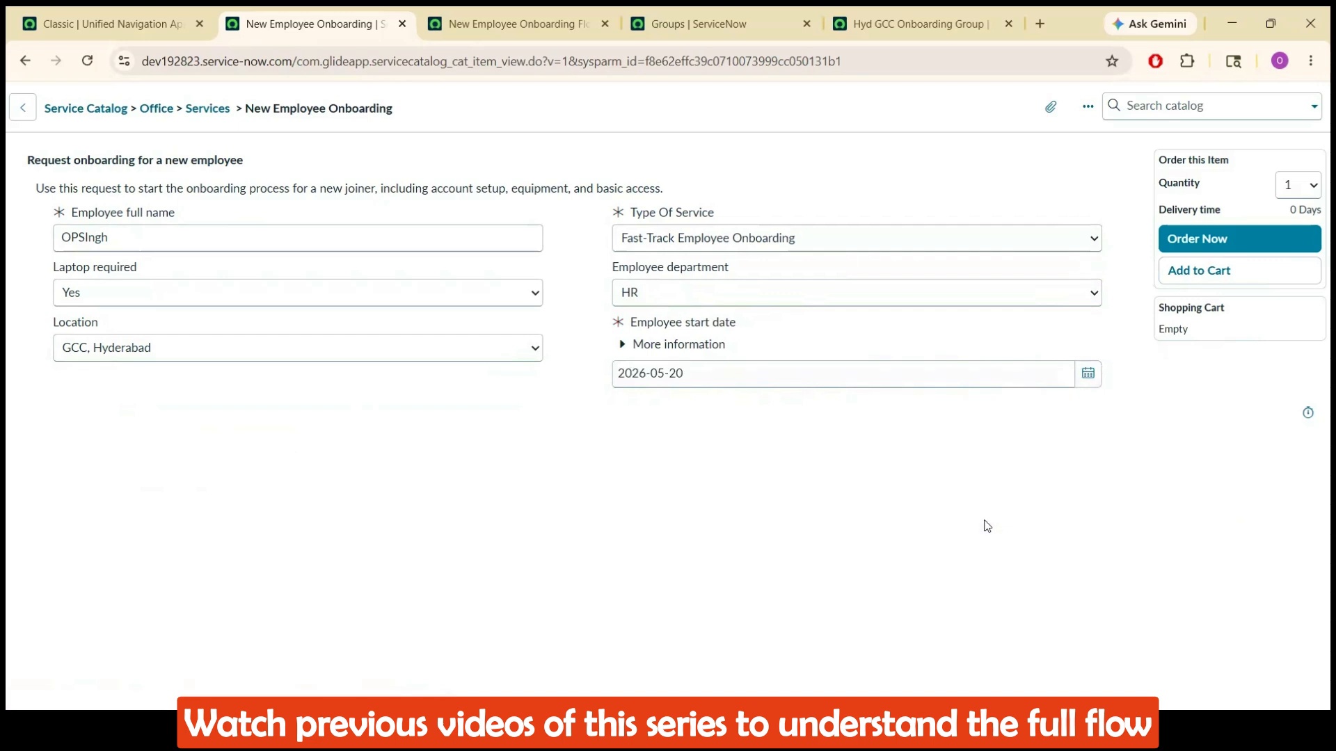
click(1258, 237)
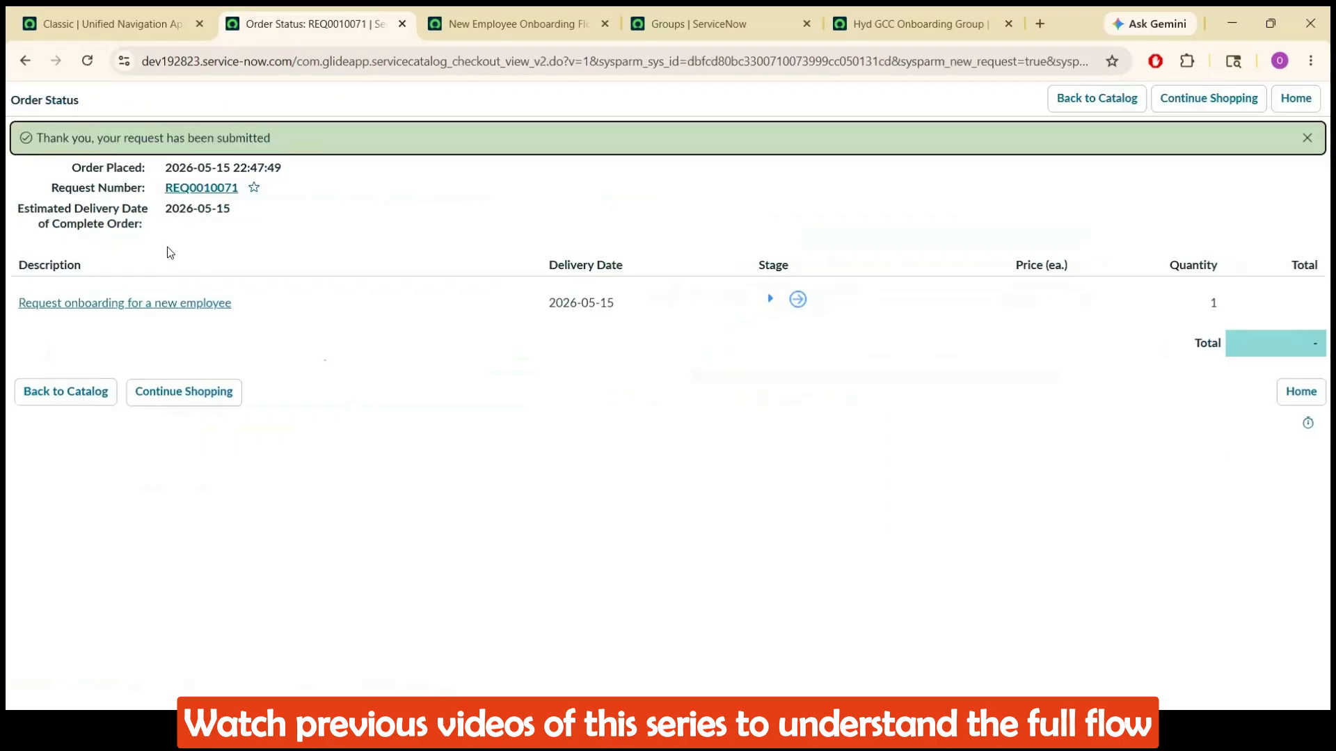
Open the ordered requested item, approve its pending manager approval, and reload the record
click(185, 311)
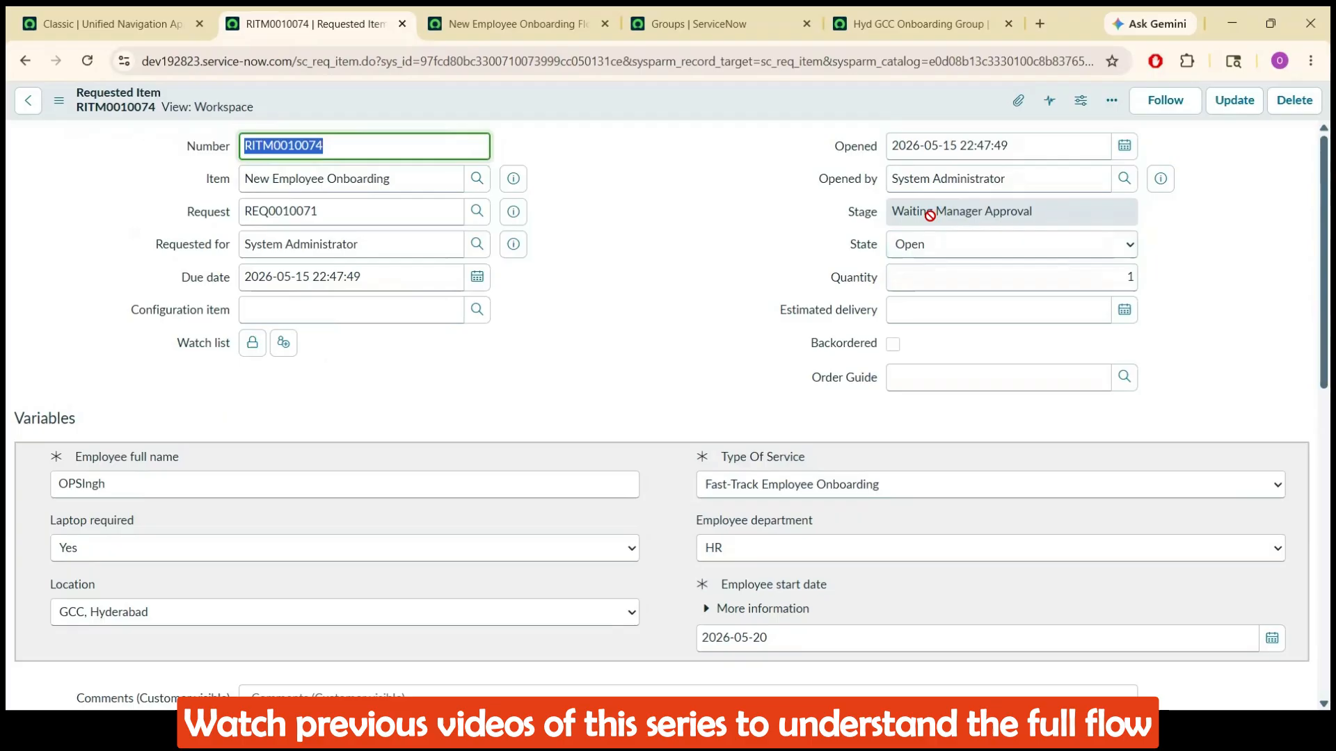
drag(1325, 213, 1329, 509)
click(148, 365)
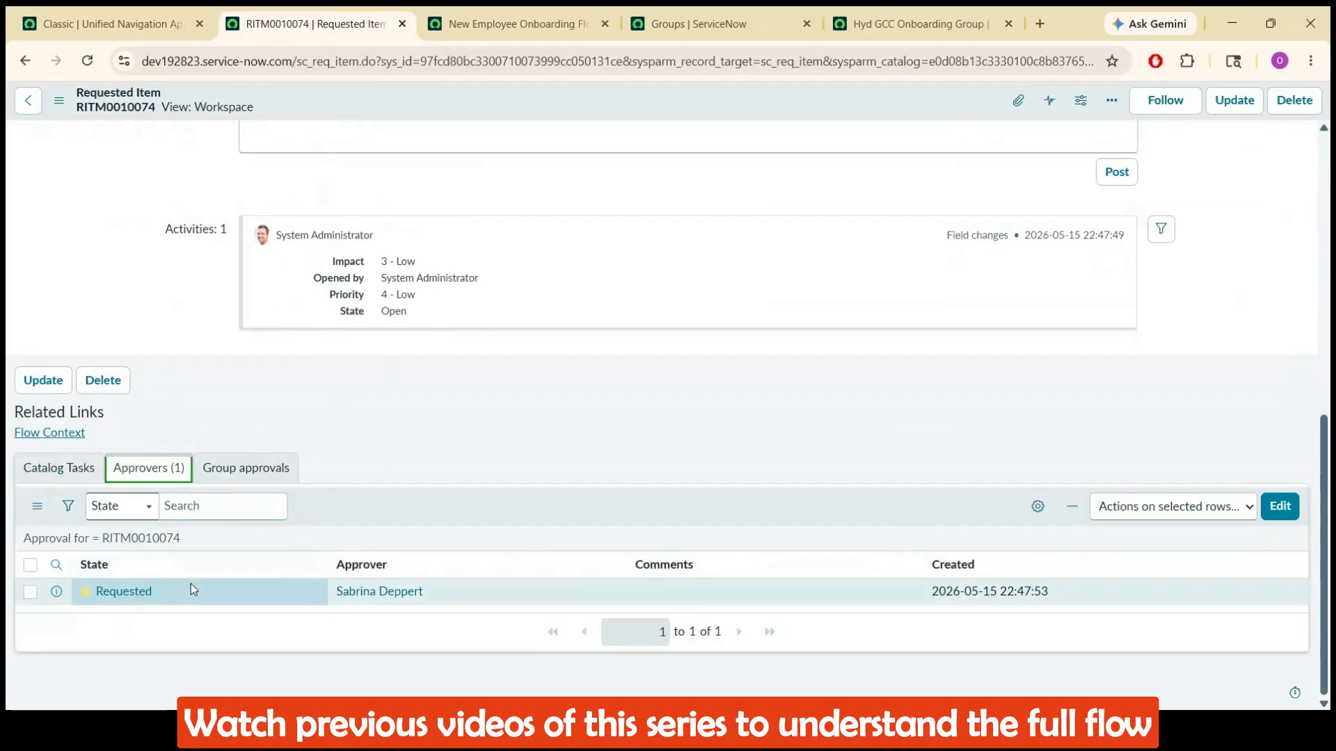
right_click(190, 583)
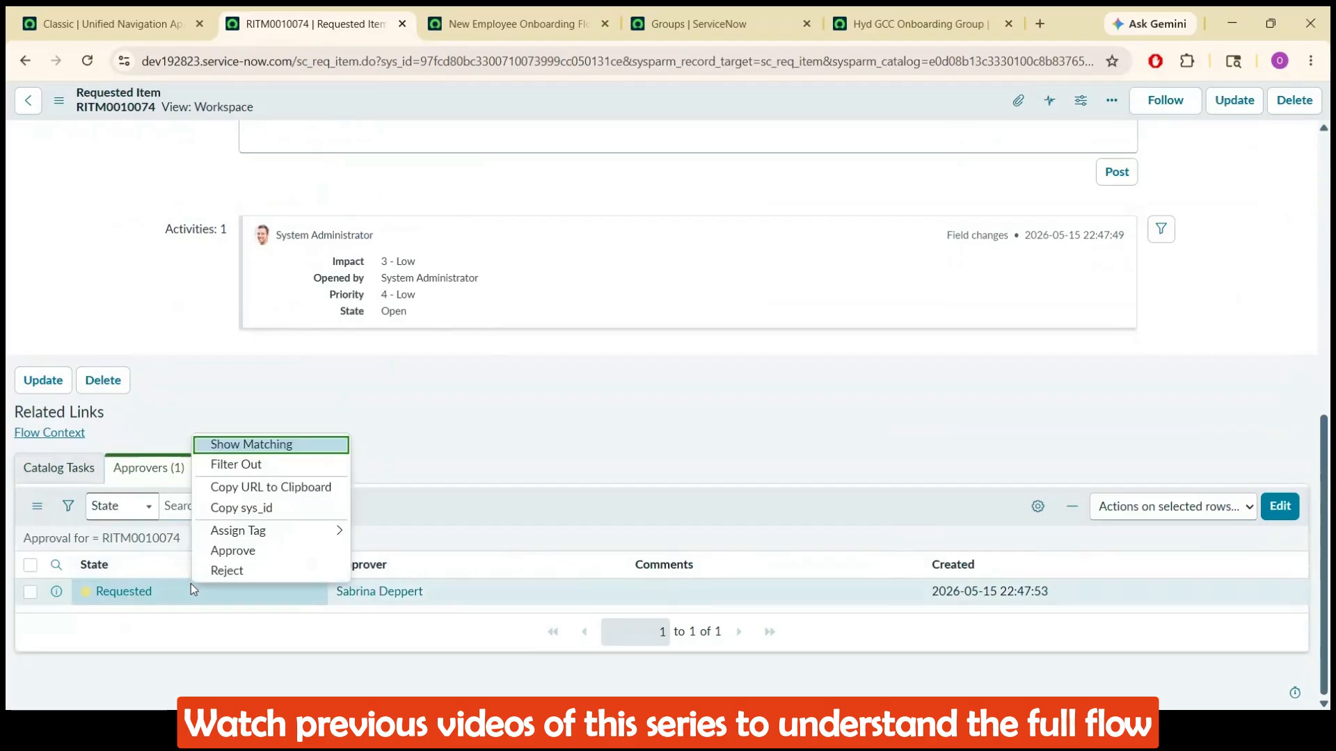
click(224, 551)
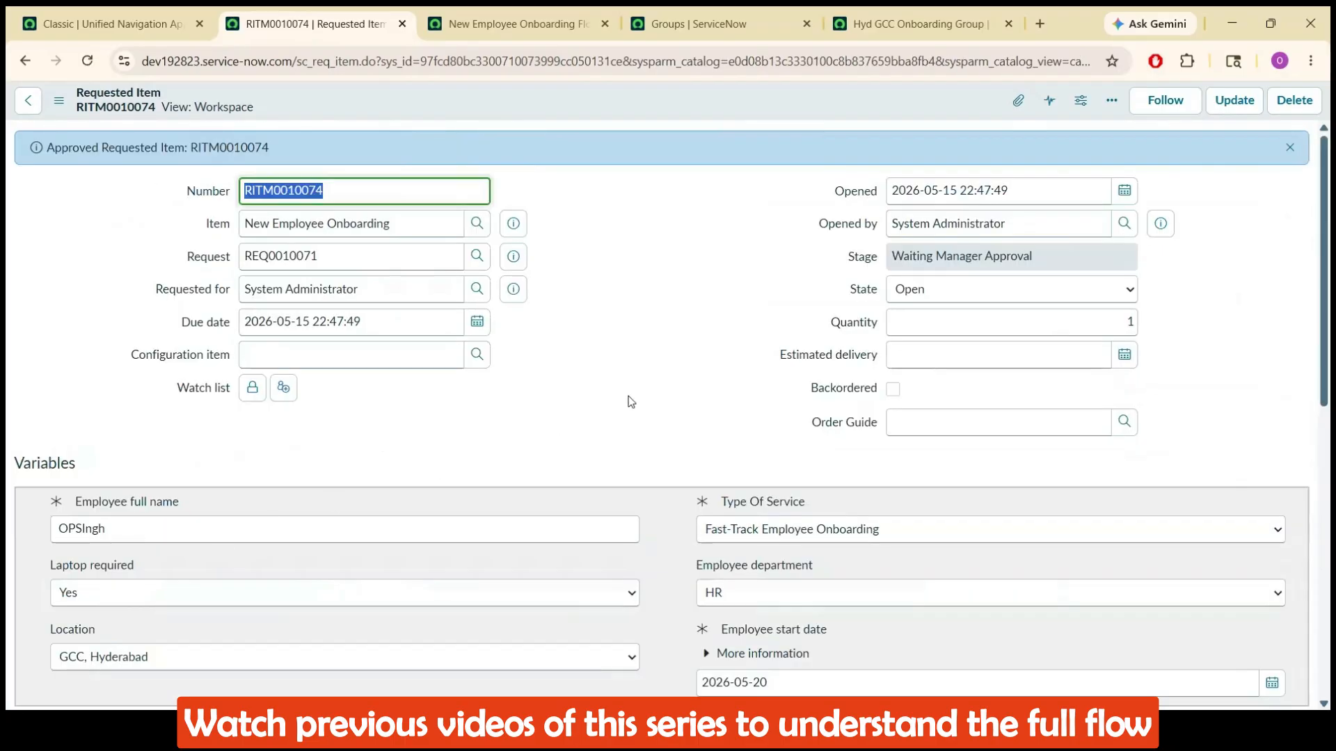
click(650, 61)
key(Return)
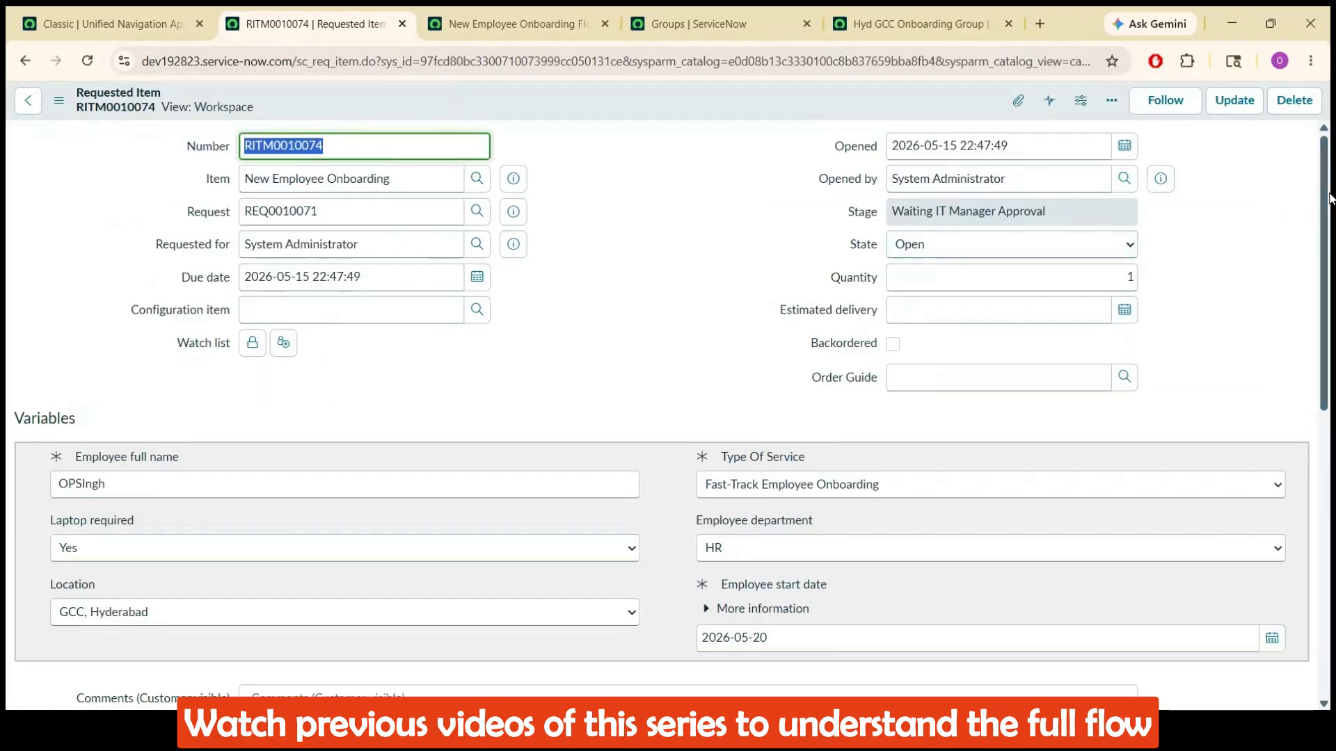
Approve the second approver's pending request for the IT manager stage and reload the requested item
drag(1329, 194, 1325, 471)
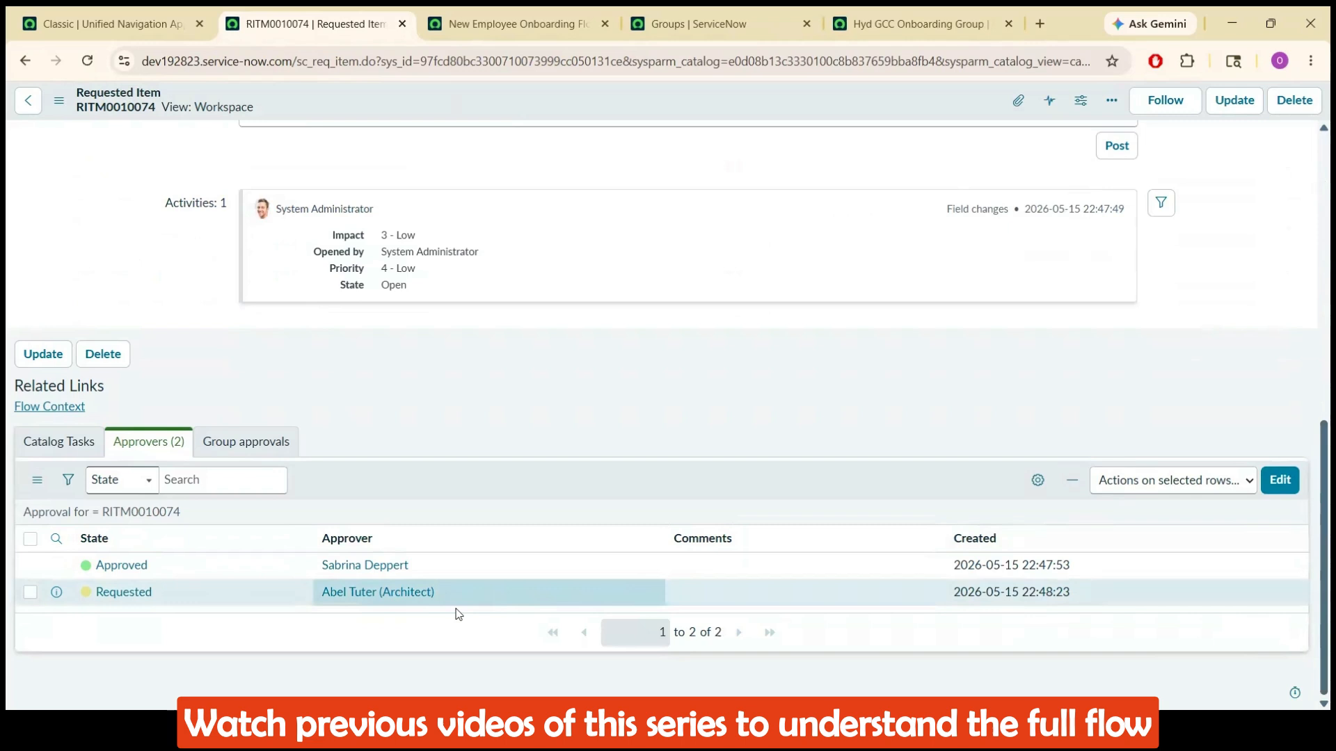
right_click(171, 592)
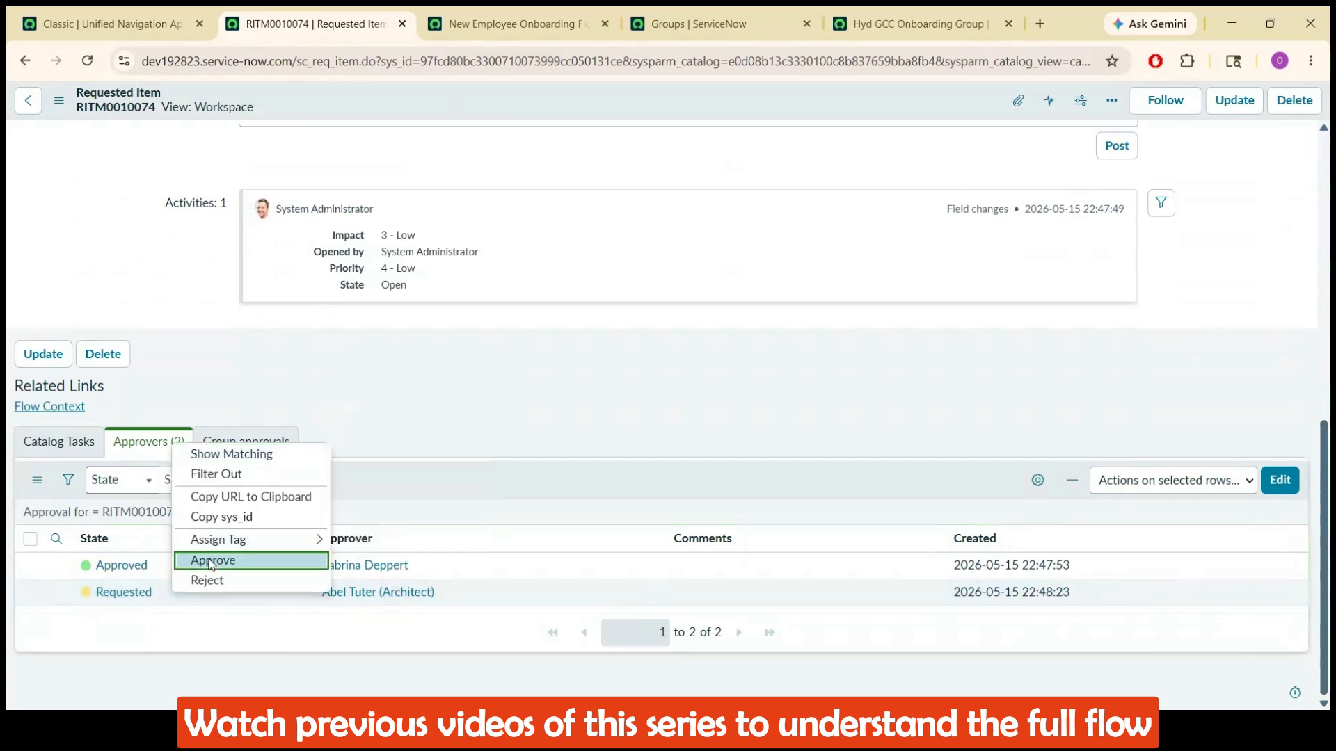
click(211, 562)
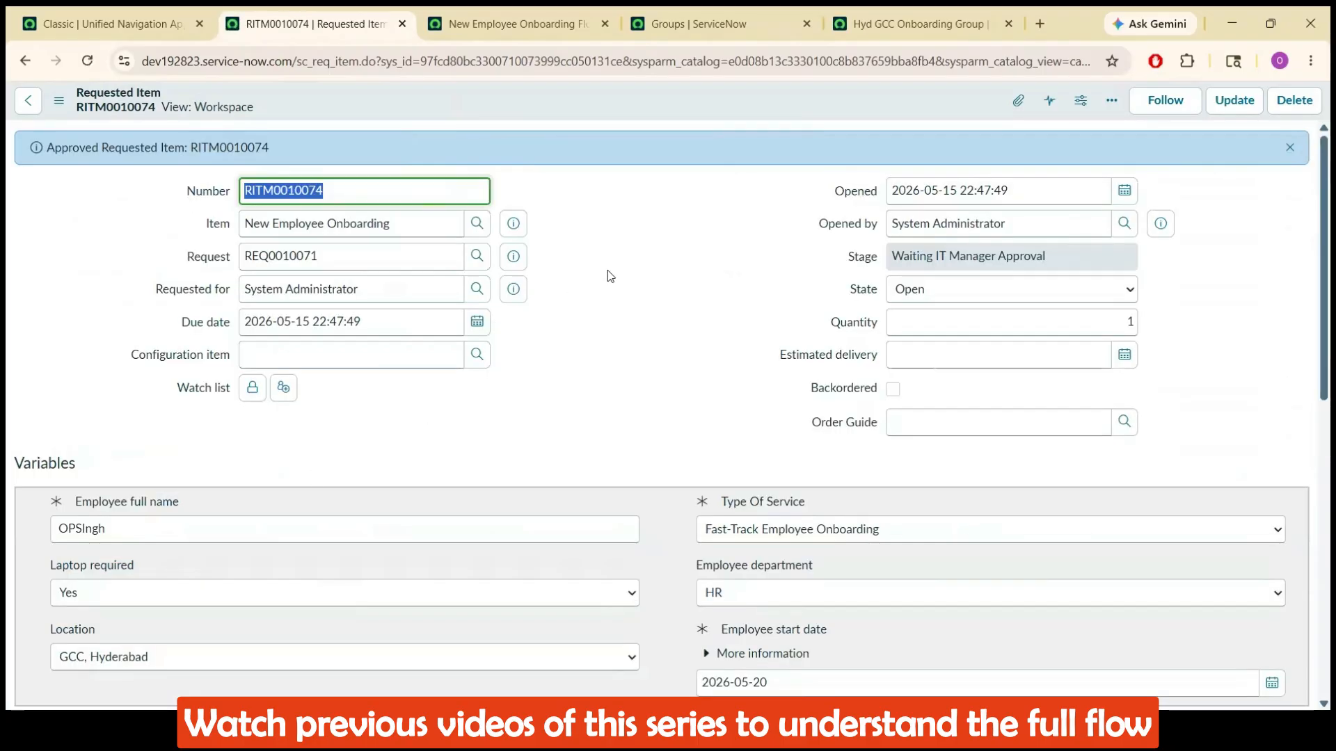
click(552, 65)
key(Return)
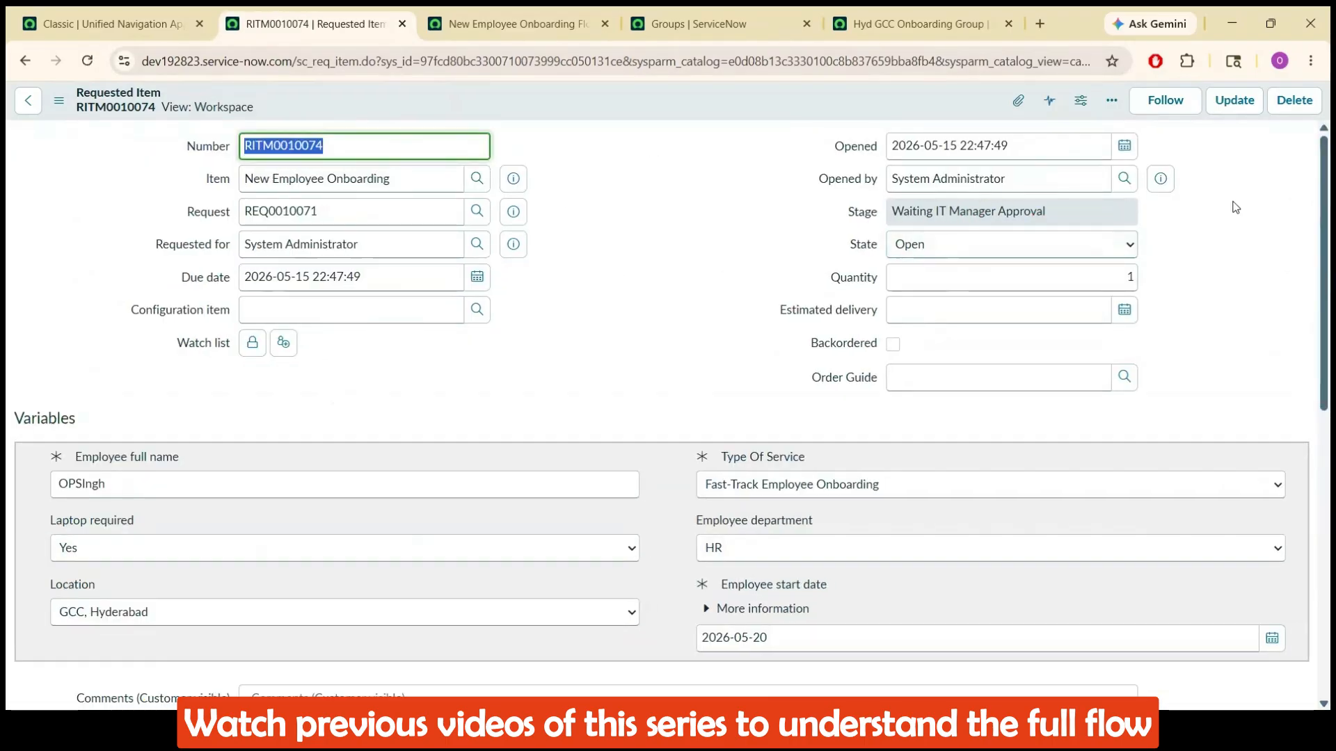
Open the requested item's generated catalog task and check the mapped values in its short description and description
drag(1320, 206, 1319, 491)
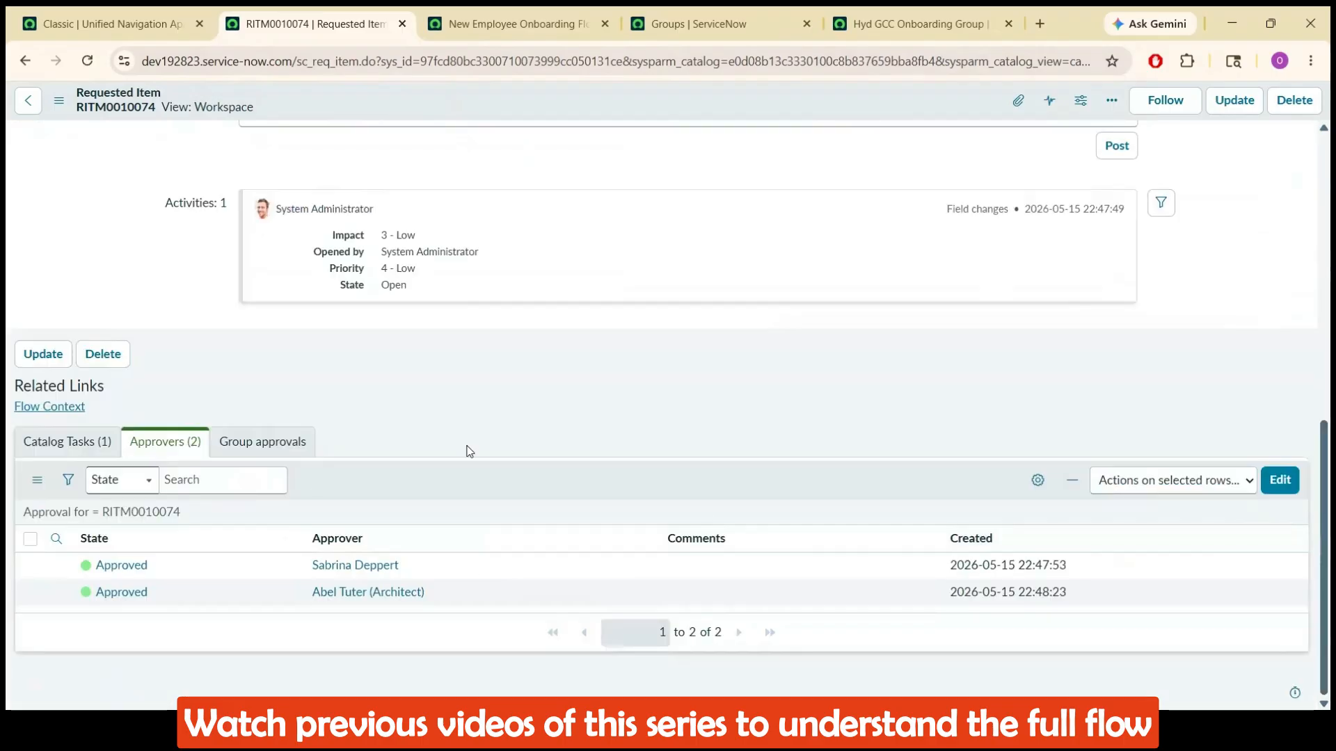
click(53, 443)
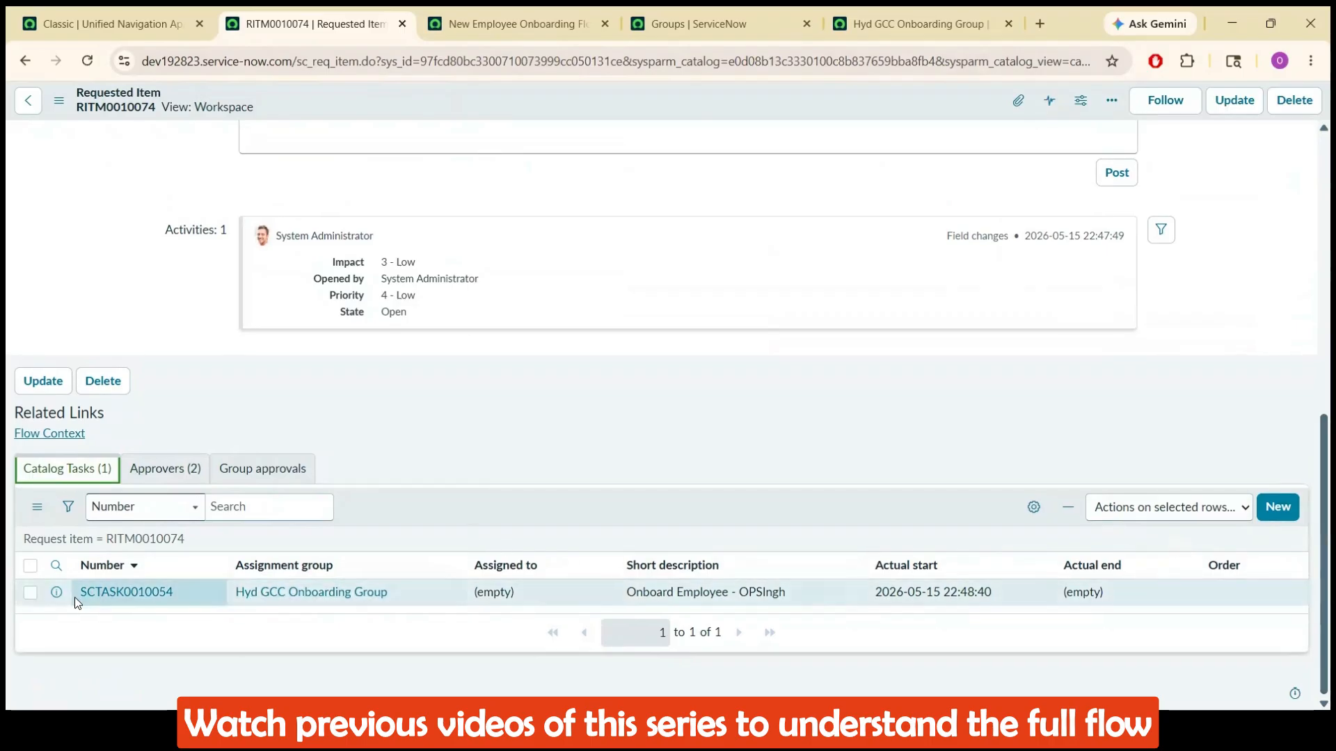
click(126, 592)
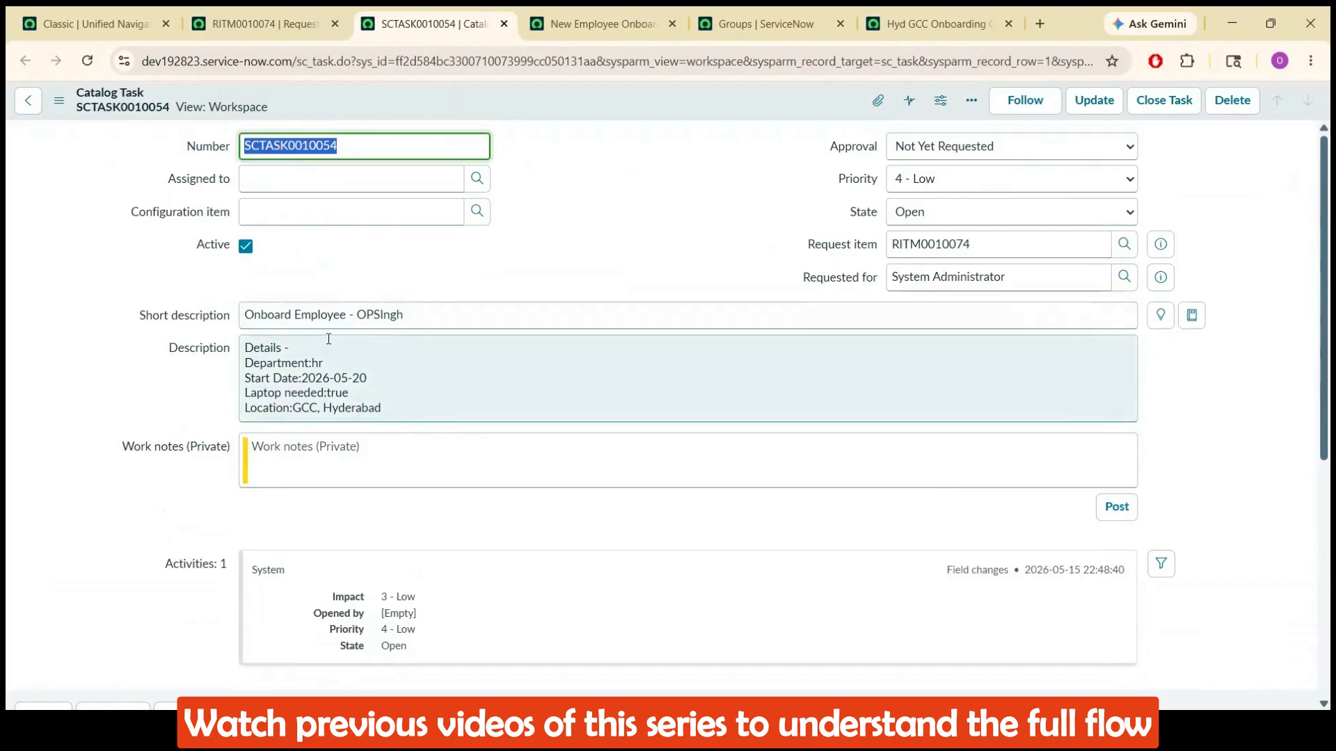
triple_click(422, 309)
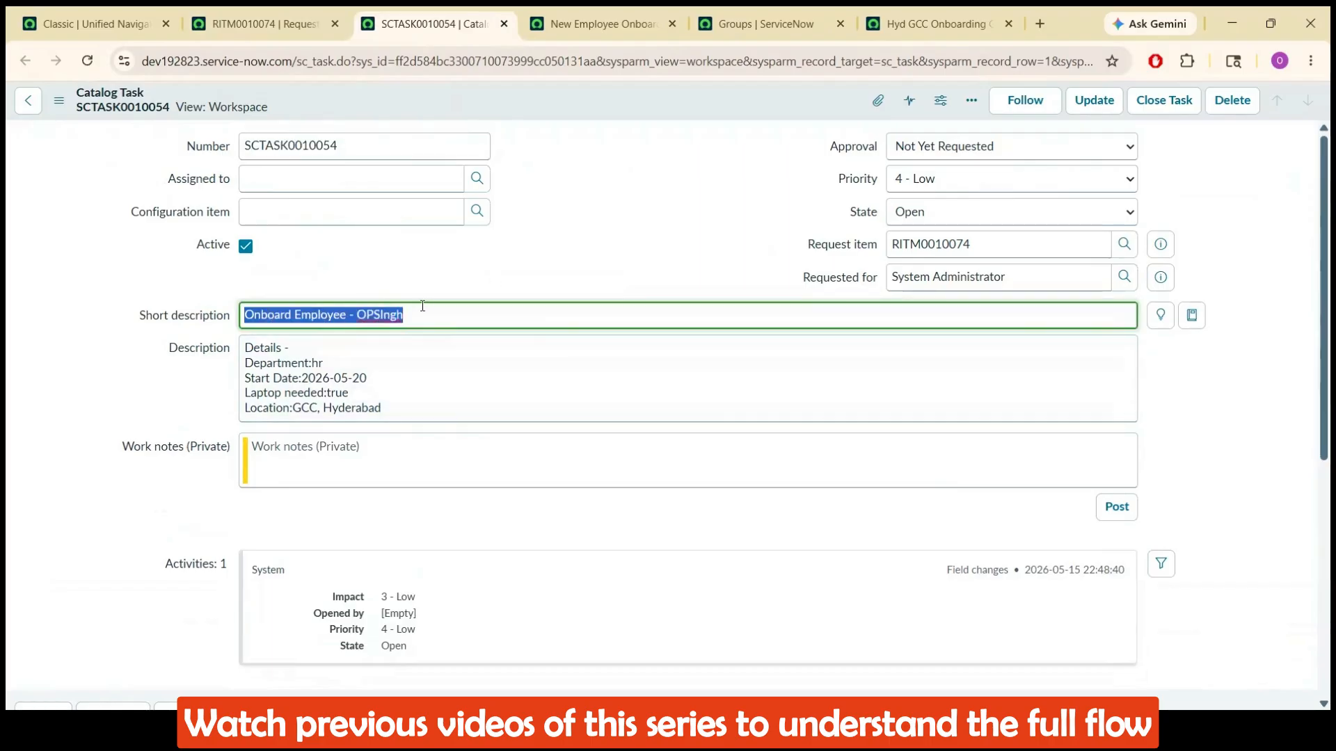
click(313, 370)
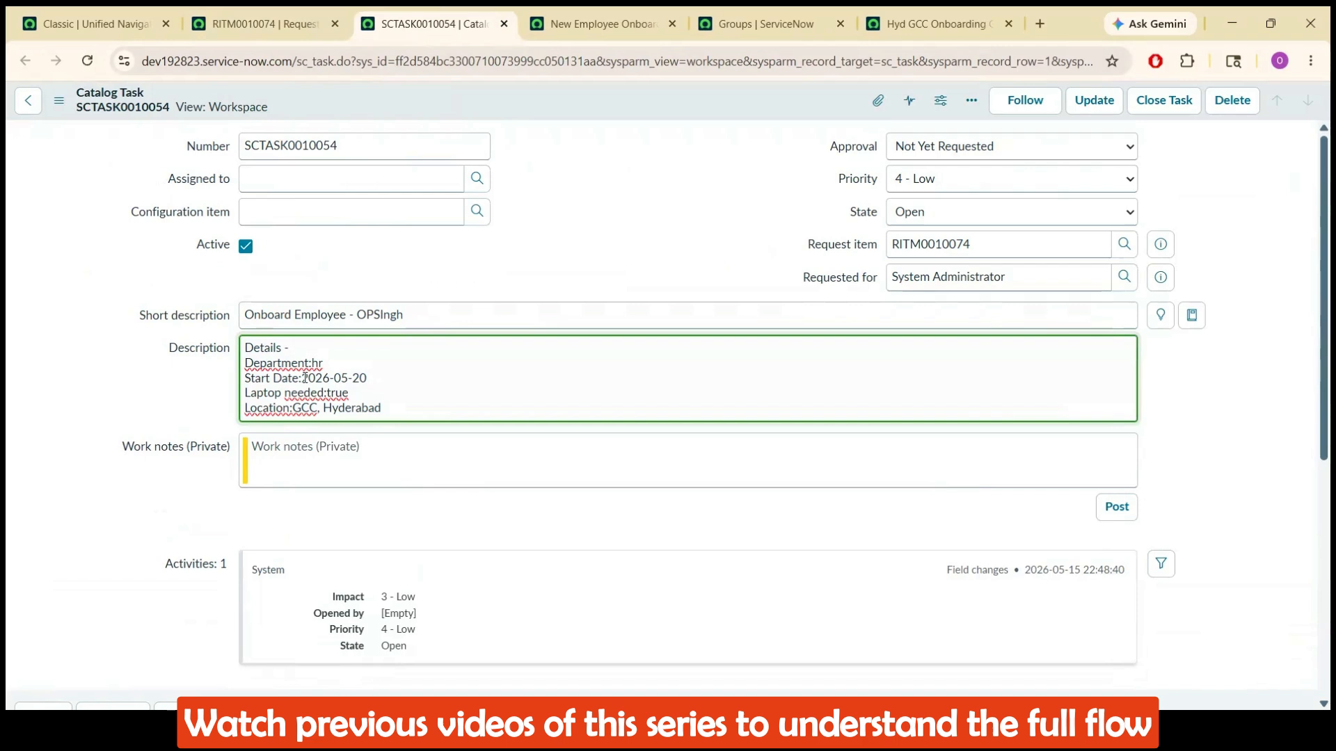
drag(302, 378, 382, 378)
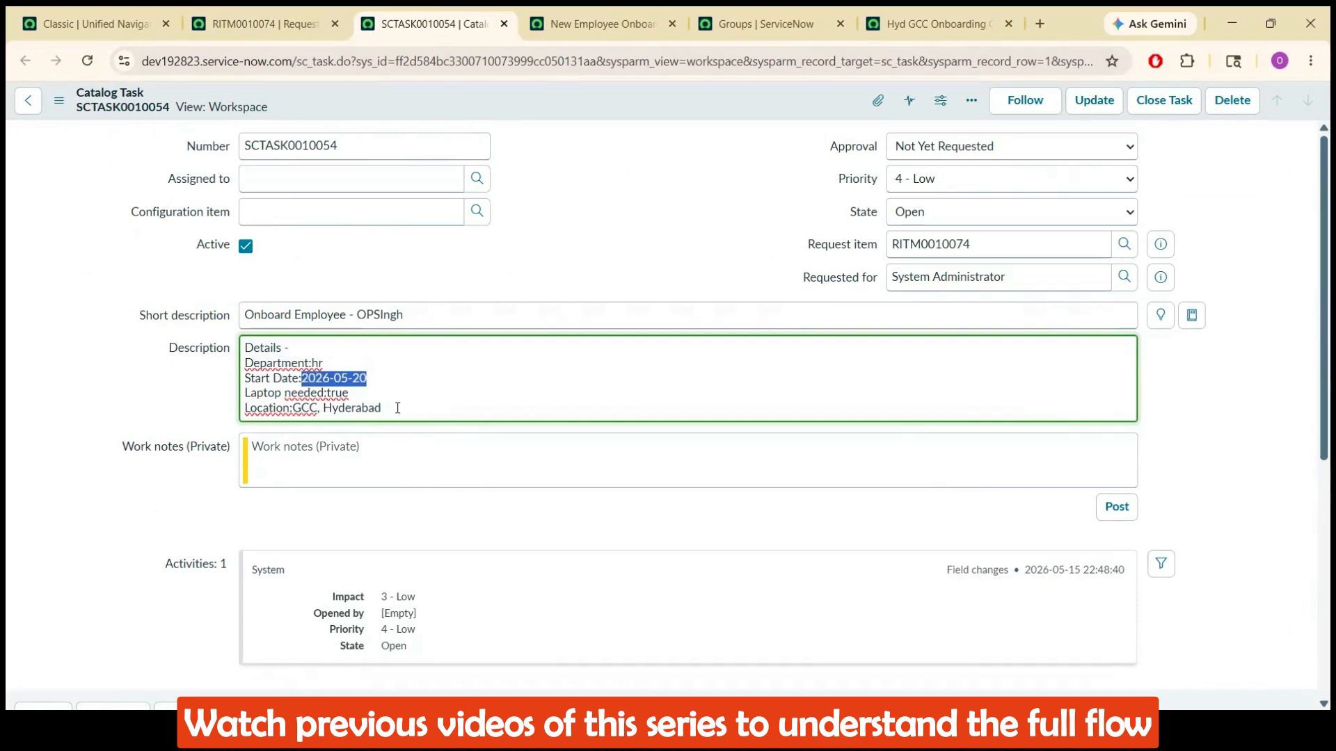
click(373, 377)
drag(398, 399, 281, 350)
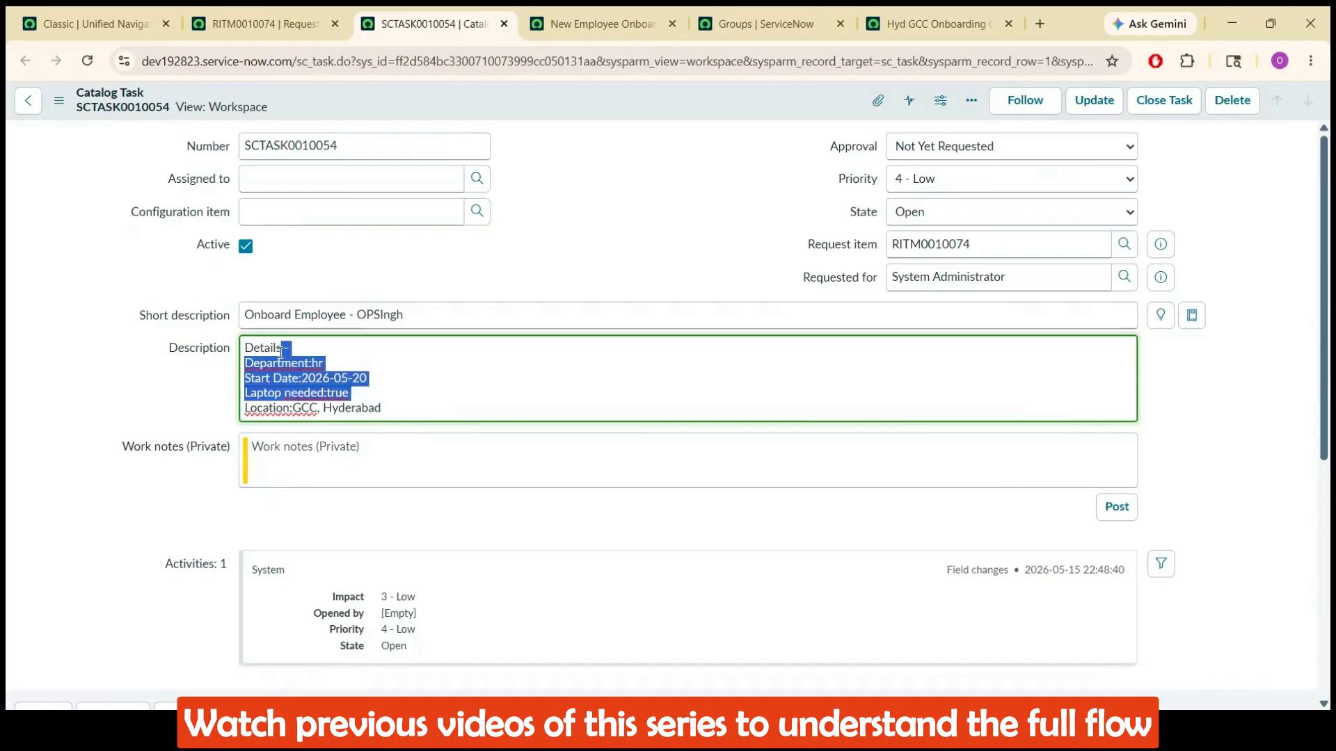
Add a Fulfillment stage before the Task Routing step in New Employee Onboarding Flow and activate the flow
click(282, 23)
click(1325, 401)
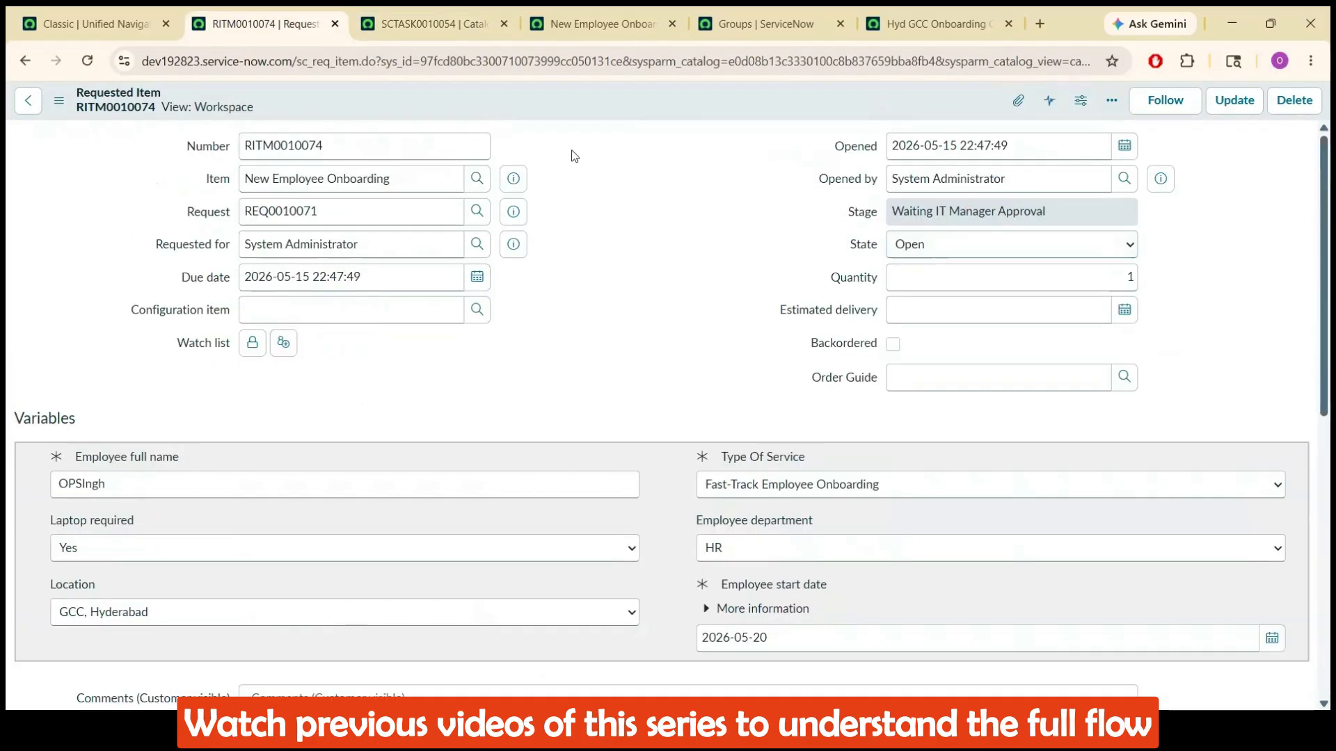
click(587, 7)
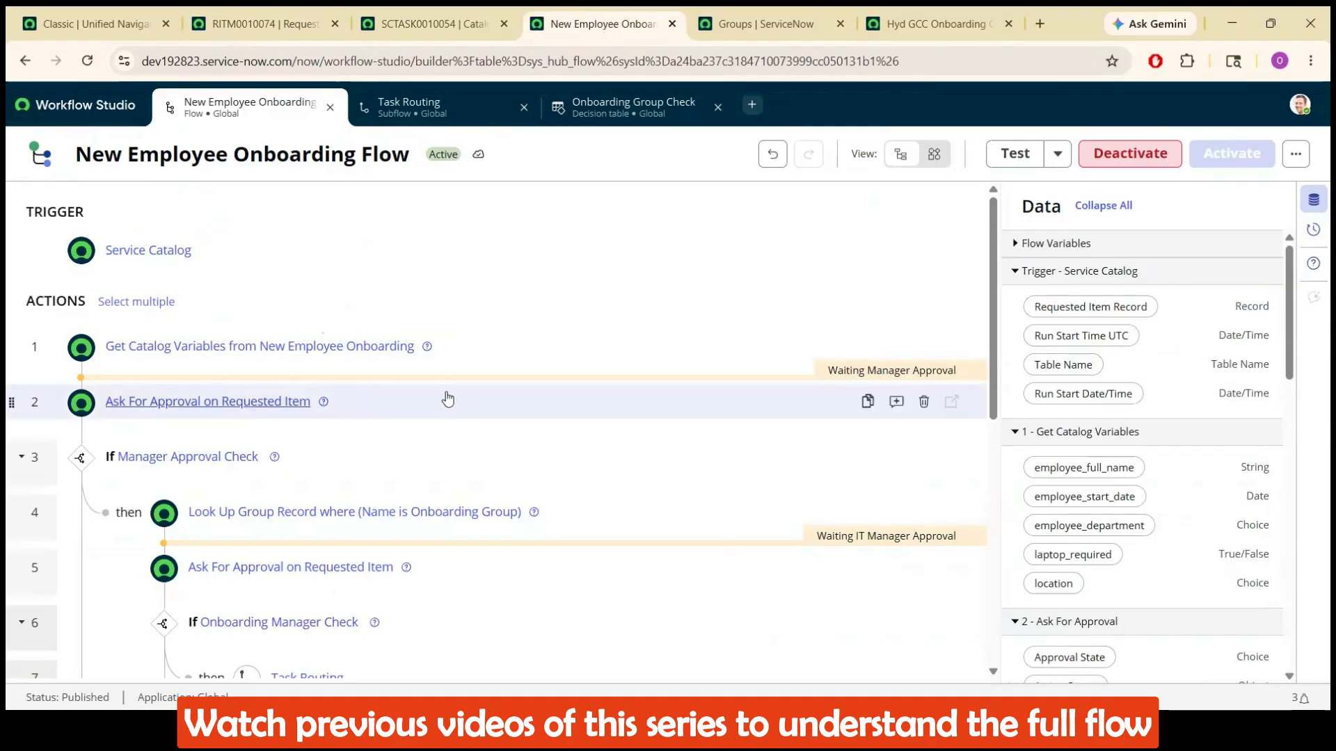
drag(994, 298, 1013, 378)
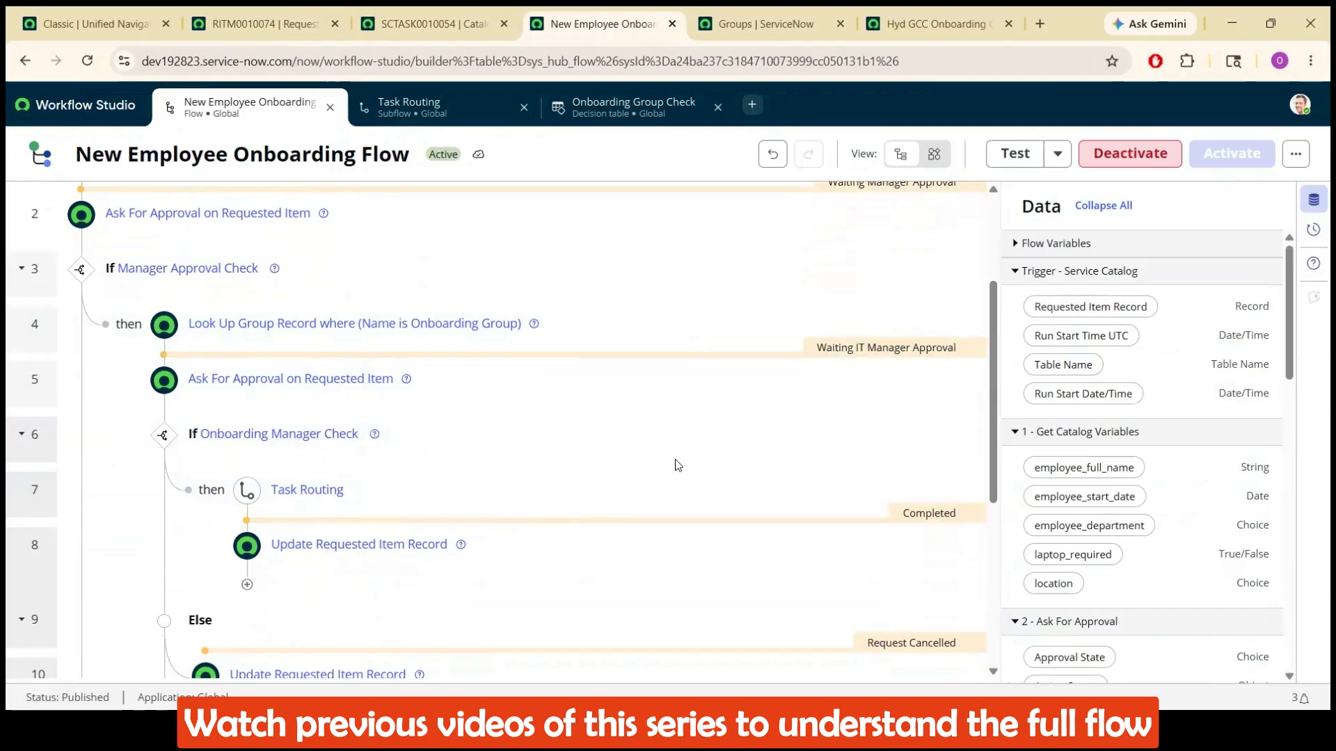
mouse_move(680, 466)
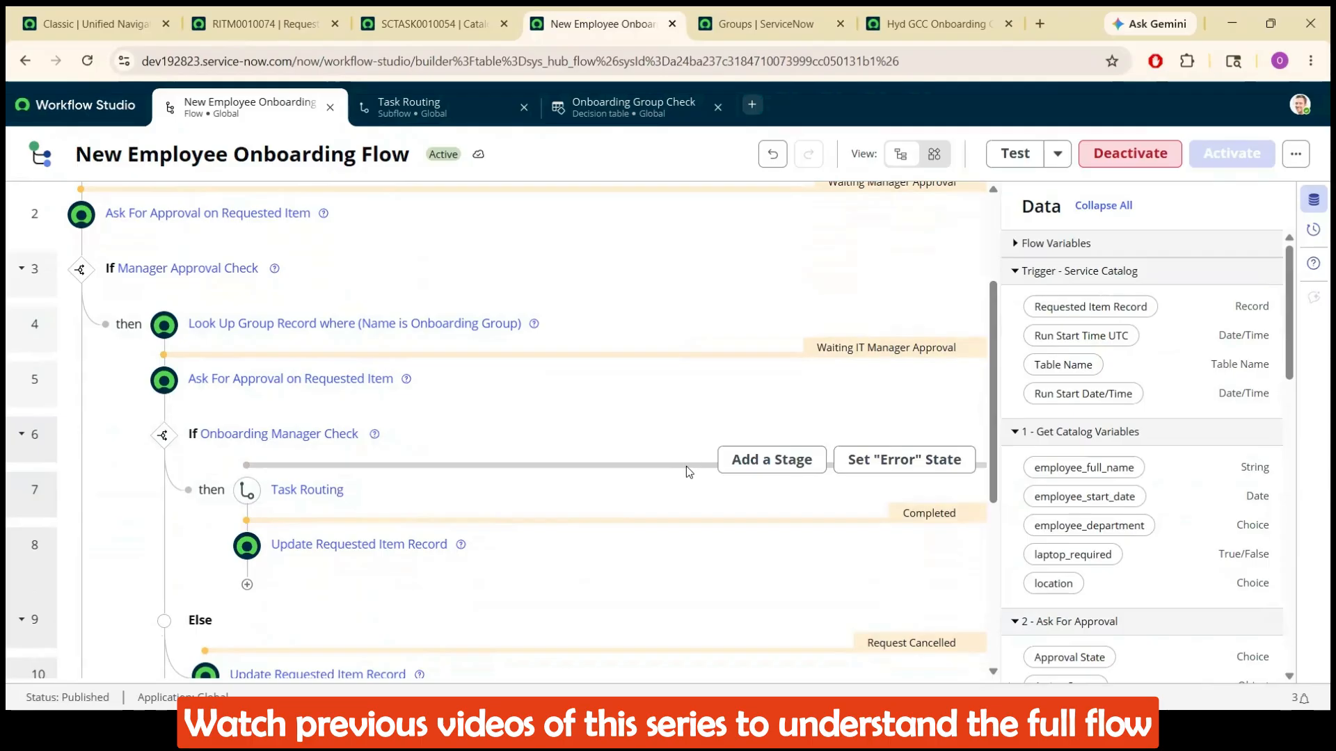
click(798, 464)
click(798, 462)
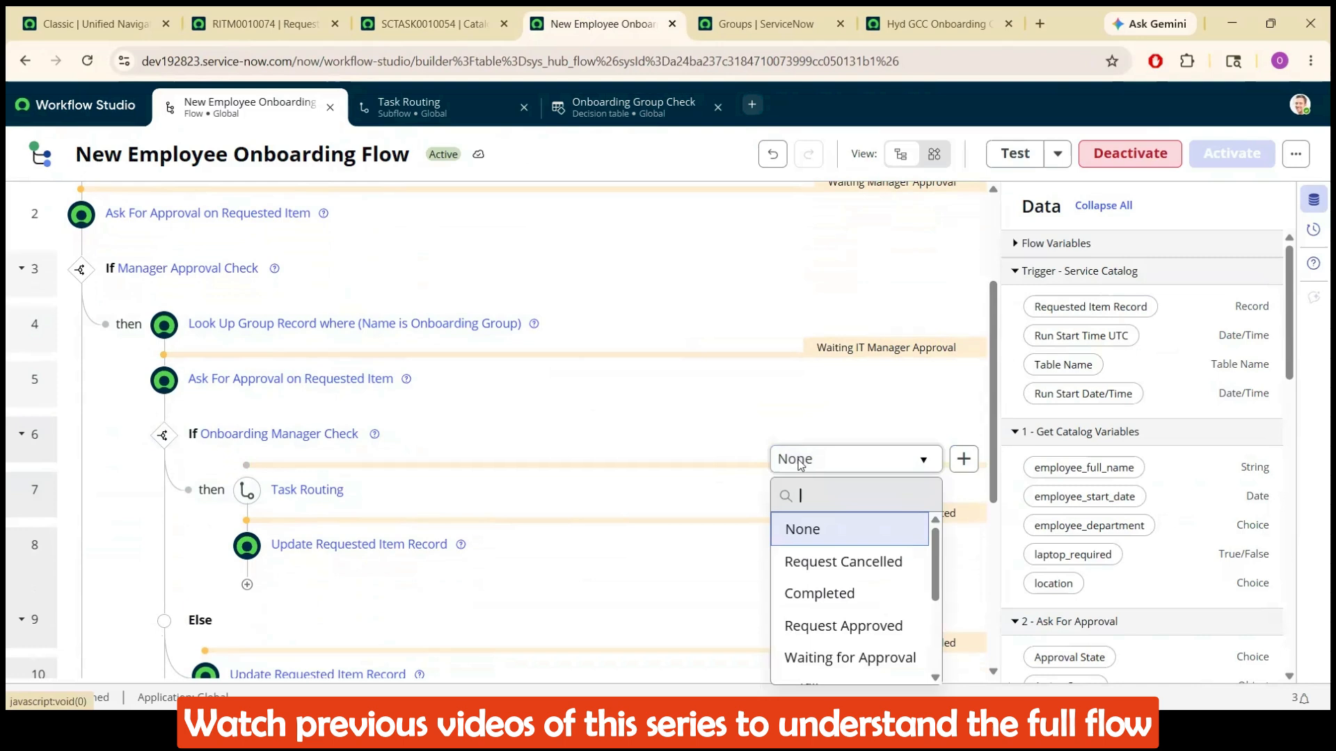
text(ful)
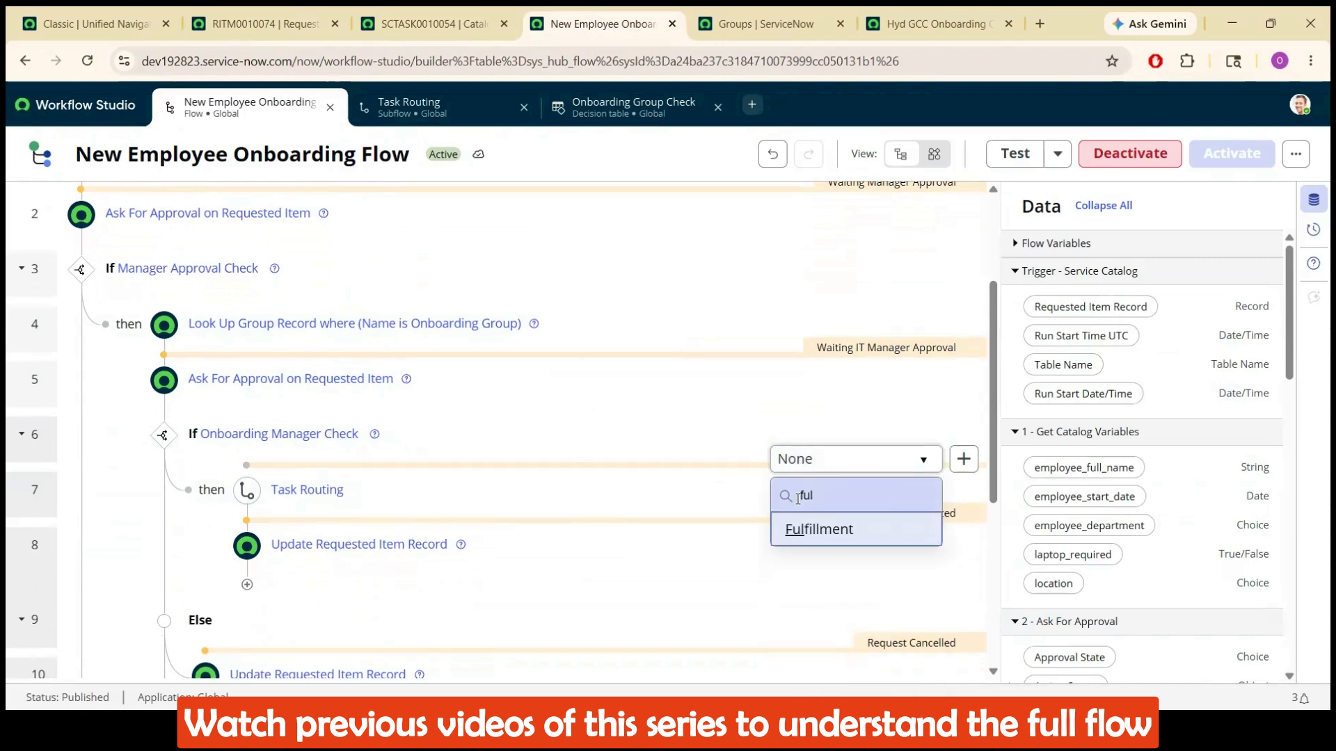
click(819, 538)
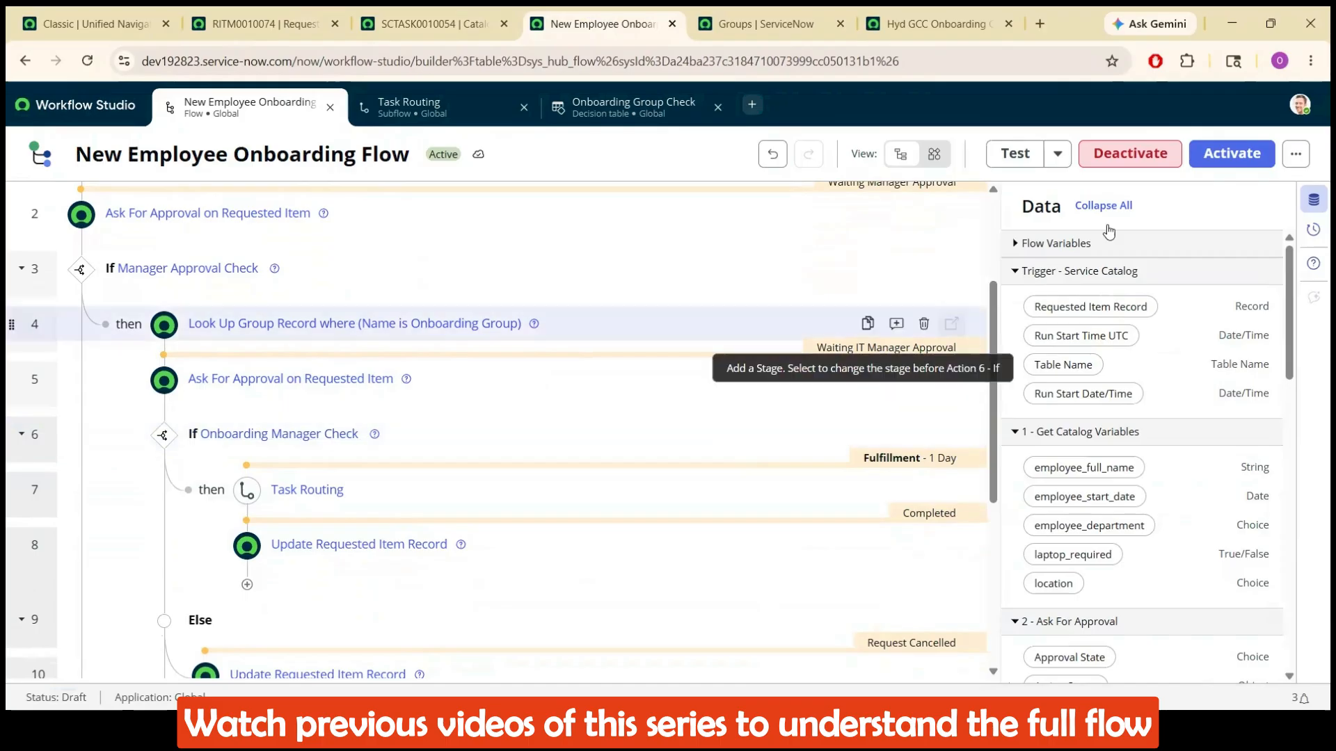
click(1232, 155)
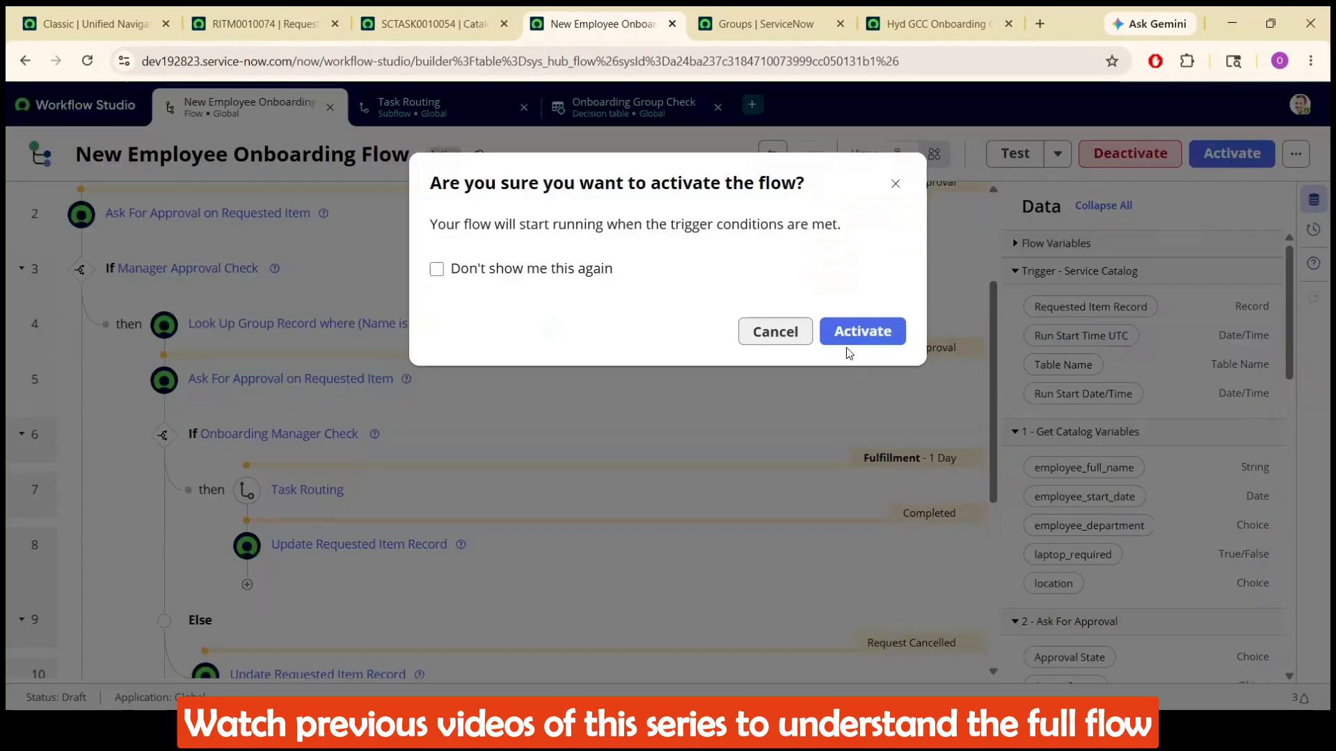
click(868, 335)
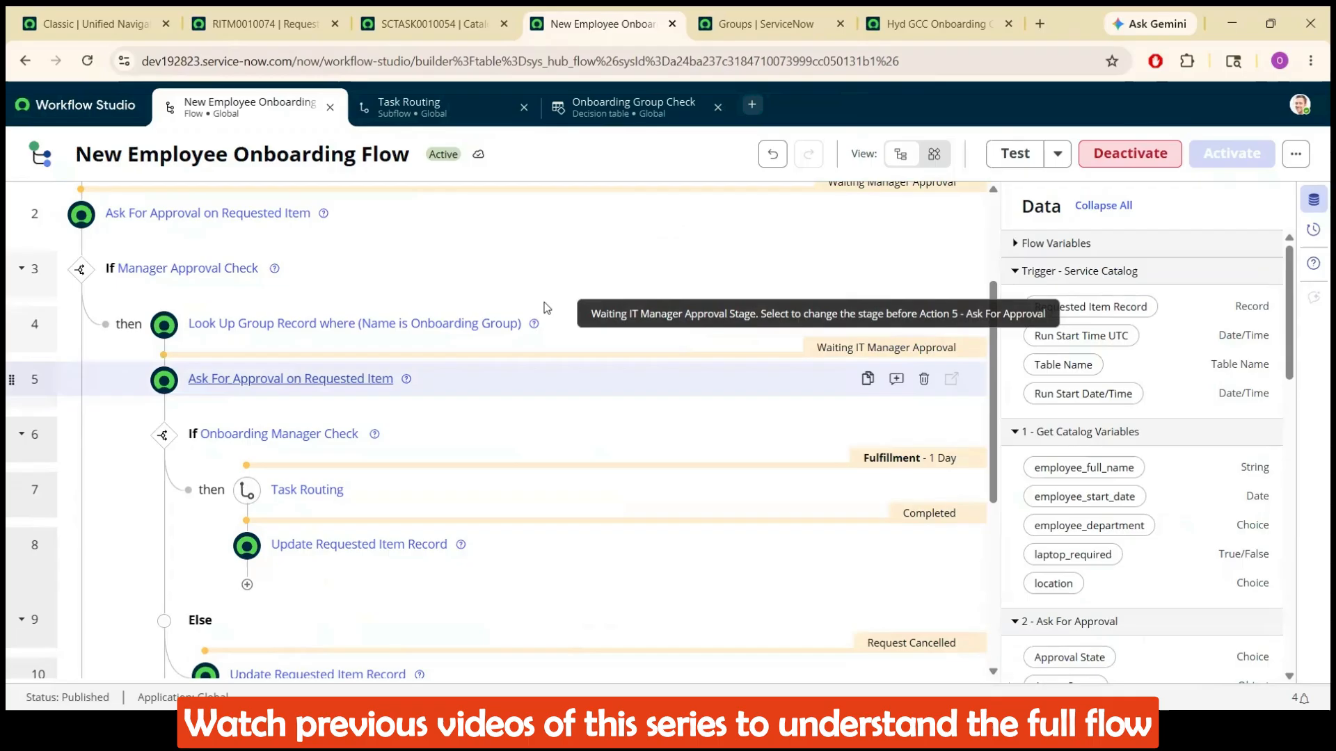
Close the onboarding catalog task and check the stage and state of its requested item
click(296, 13)
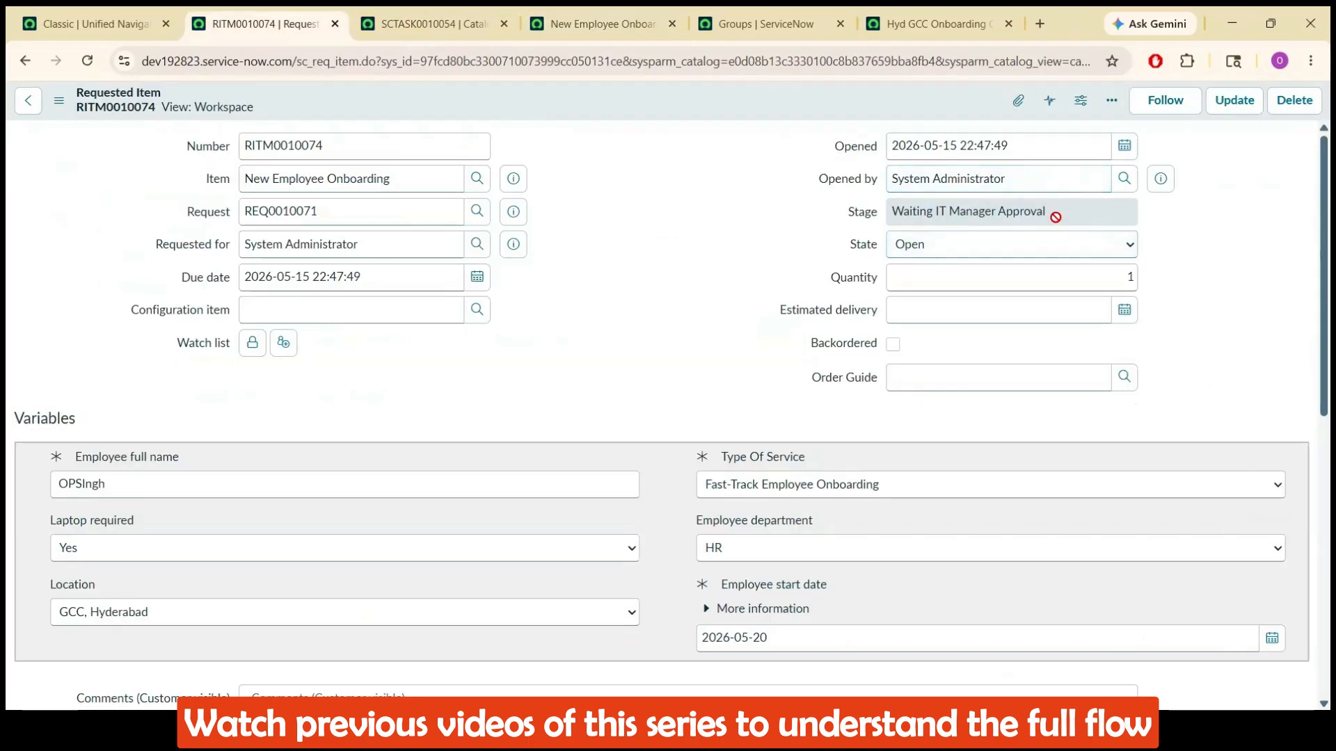
click(437, 9)
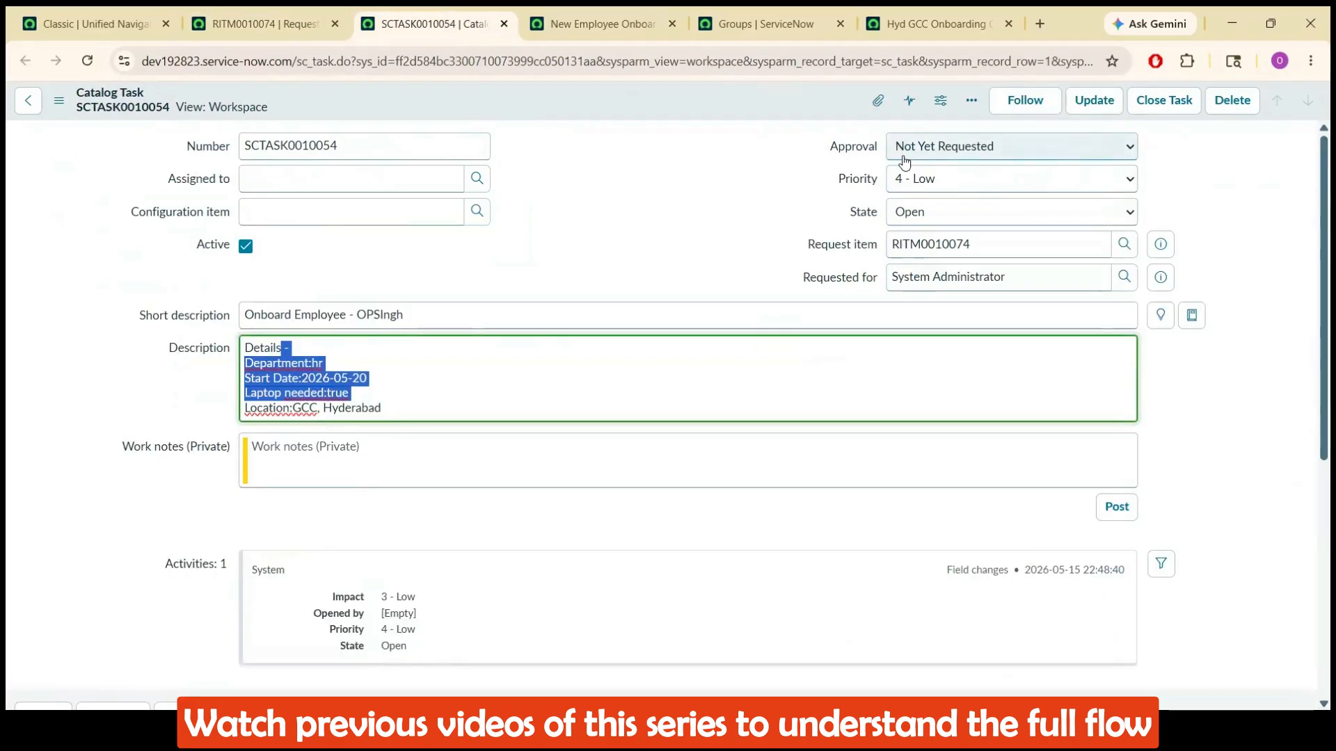
click(1163, 102)
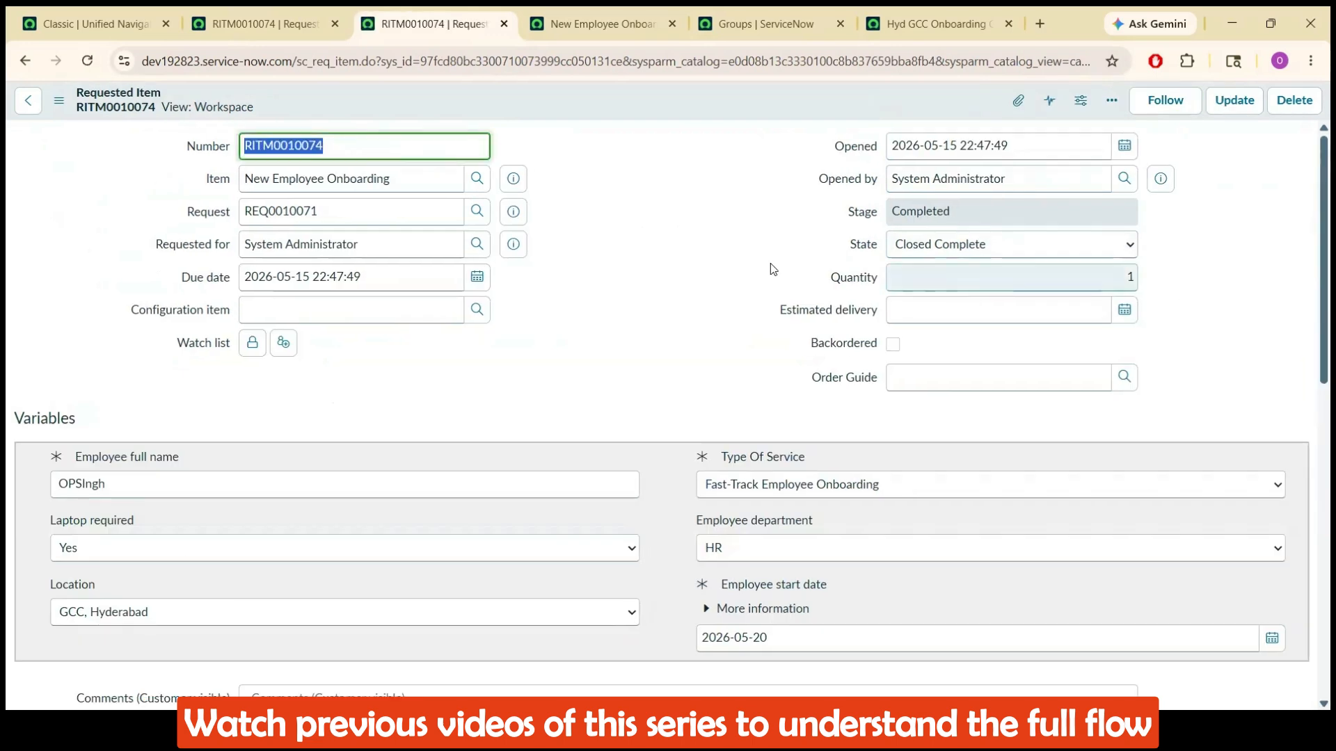
click(911, 210)
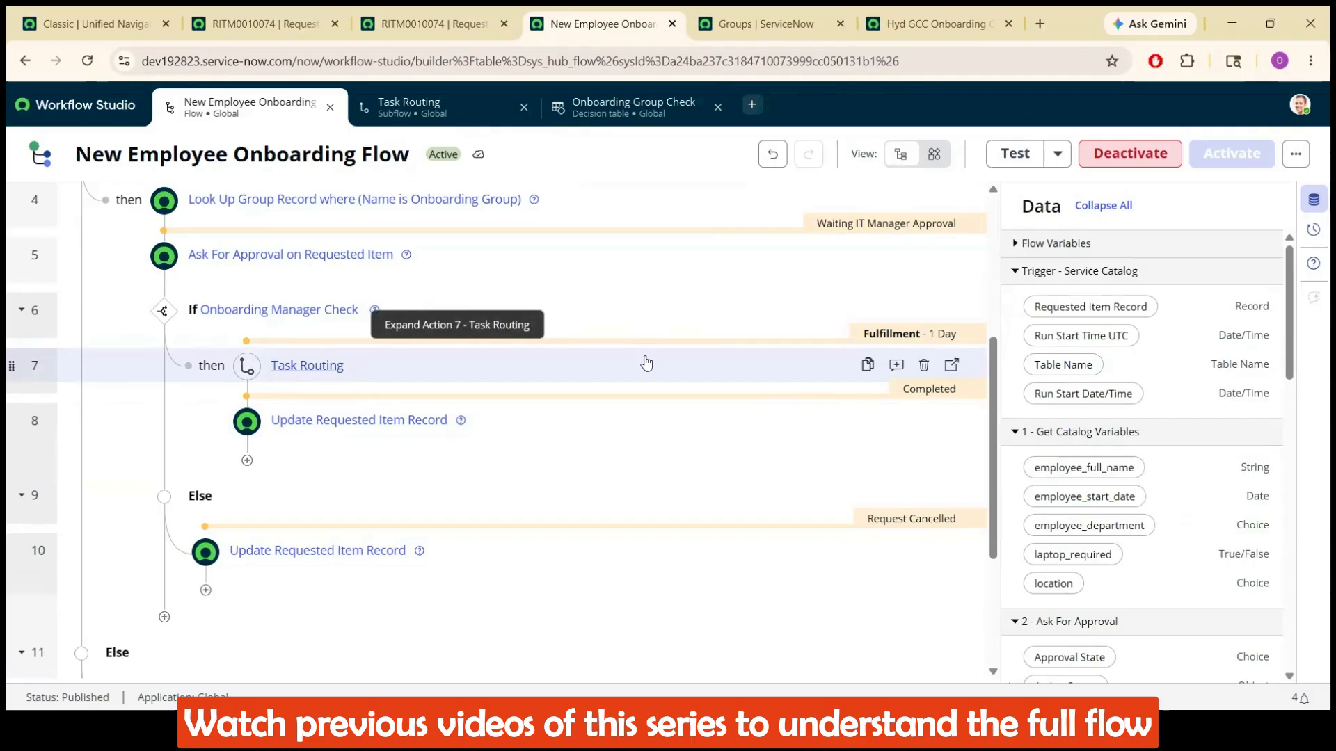
Close the onboarding flow, Task Routing subflow and Onboarding Group Check decision table, and return to the requested item
click(329, 110)
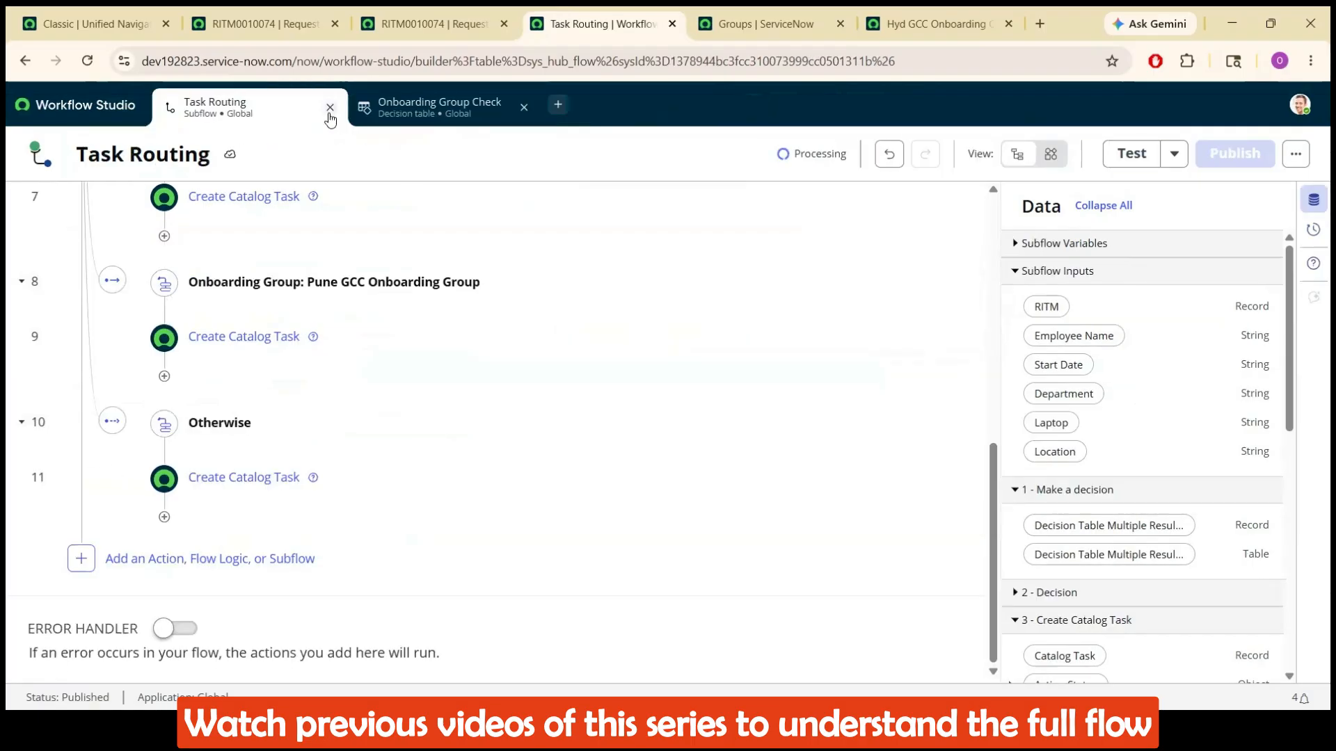
click(330, 111)
click(329, 111)
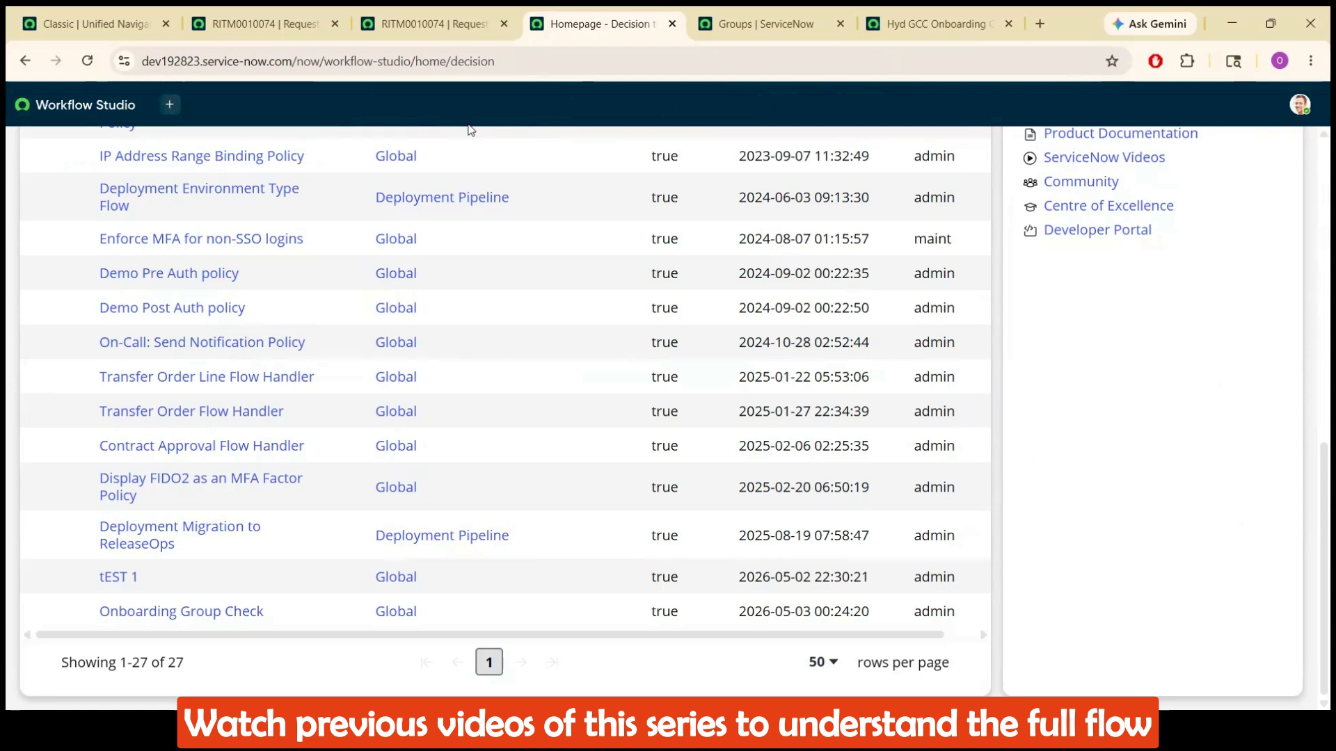
click(452, 22)
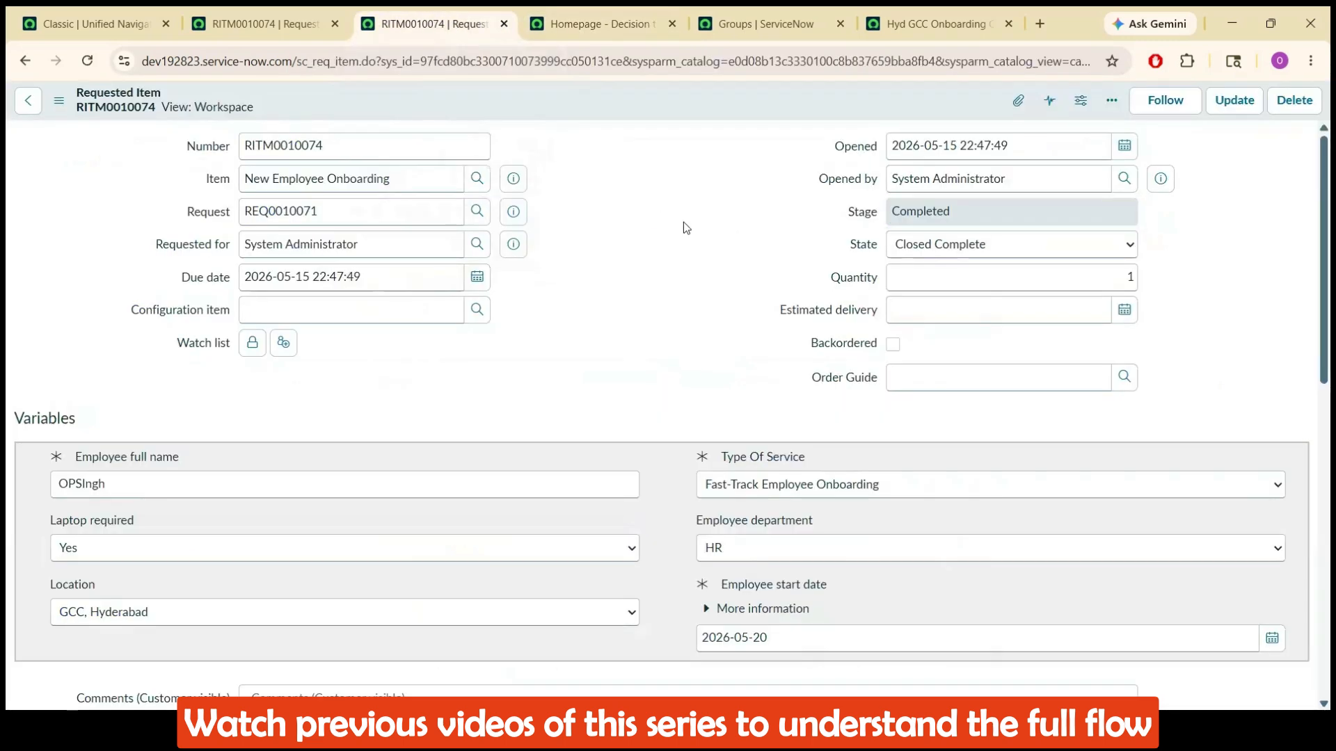